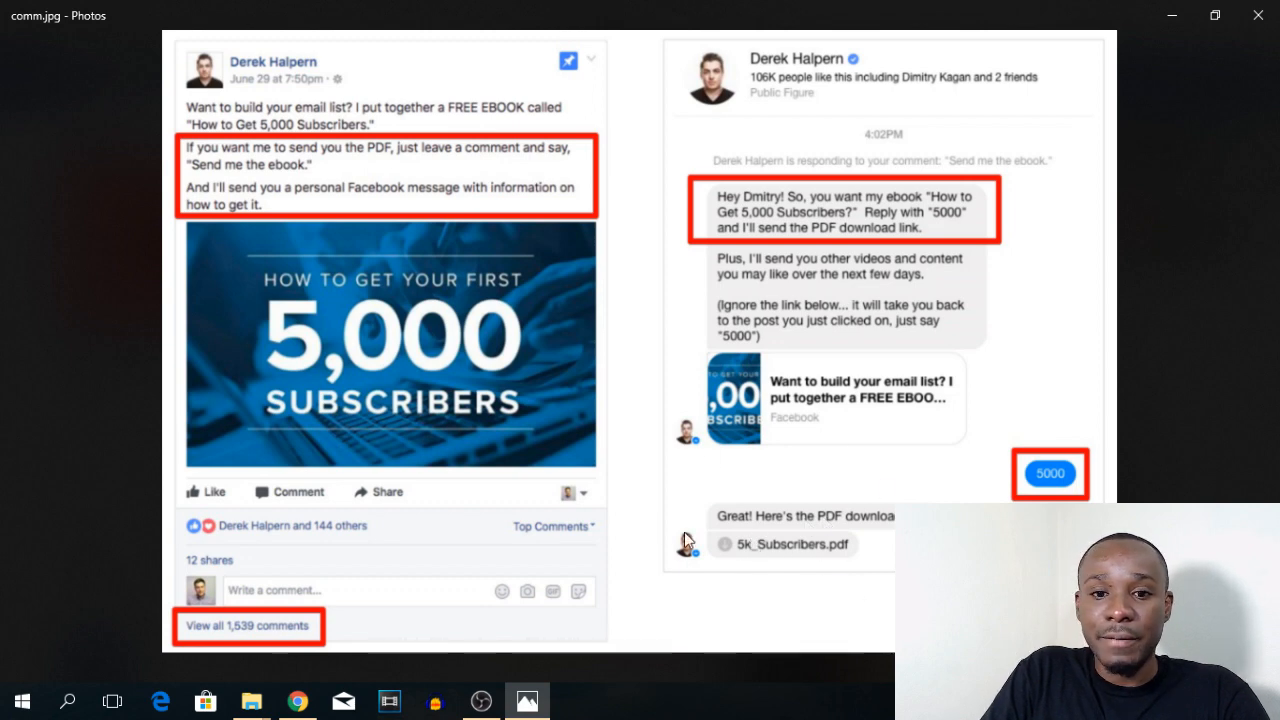
Switch to Chrome and view the Facebook page's home, plus the list of pages connected to ManyChat.
click(300, 705)
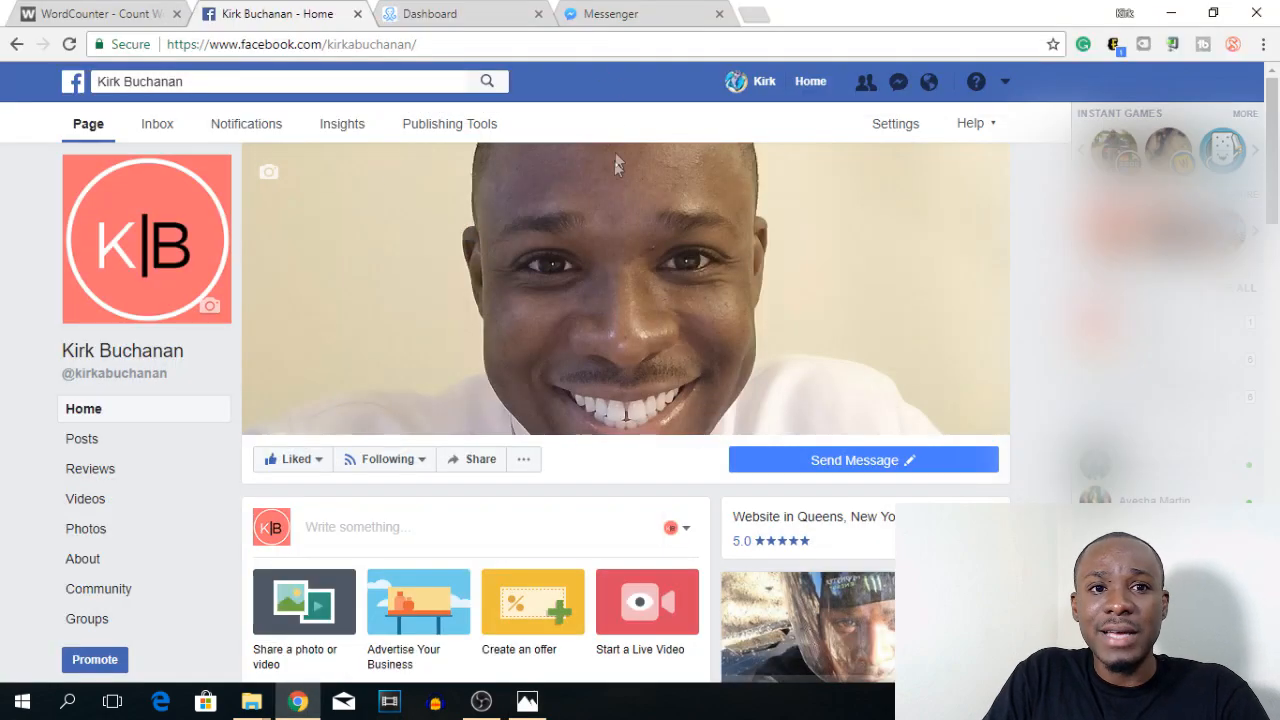
scroll(620, 180, down, 4)
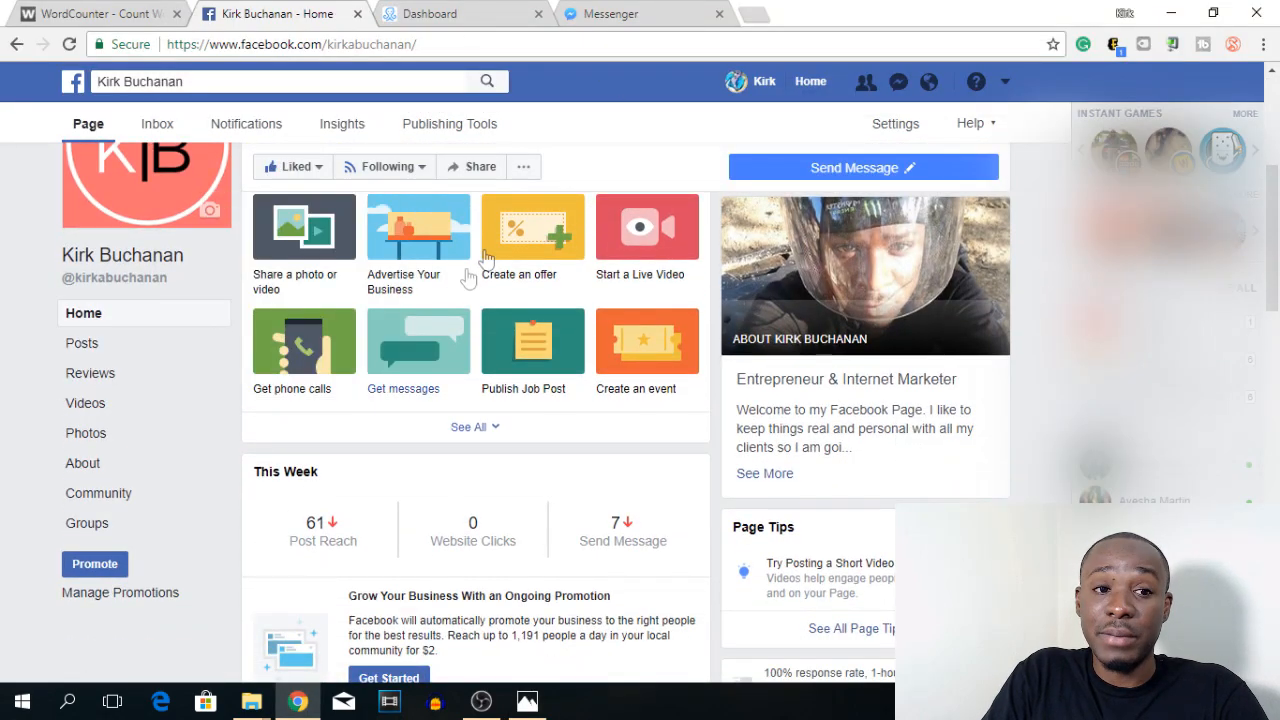
click(477, 9)
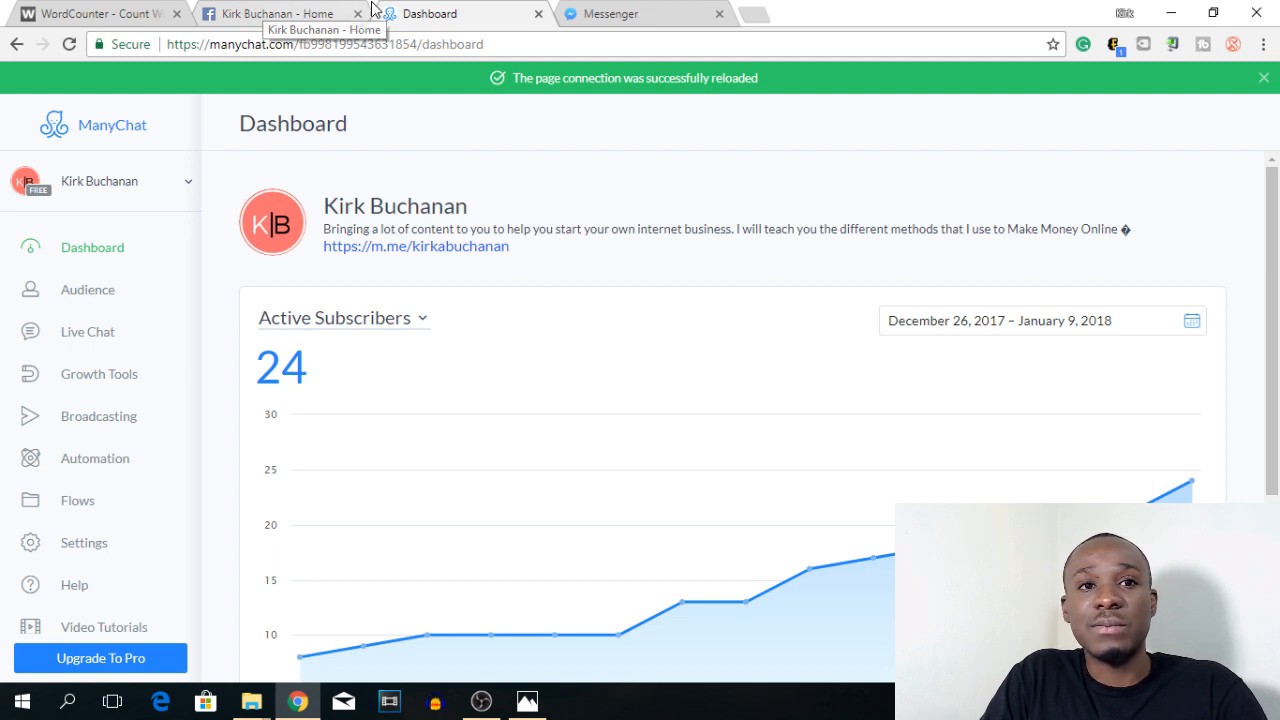
click(191, 188)
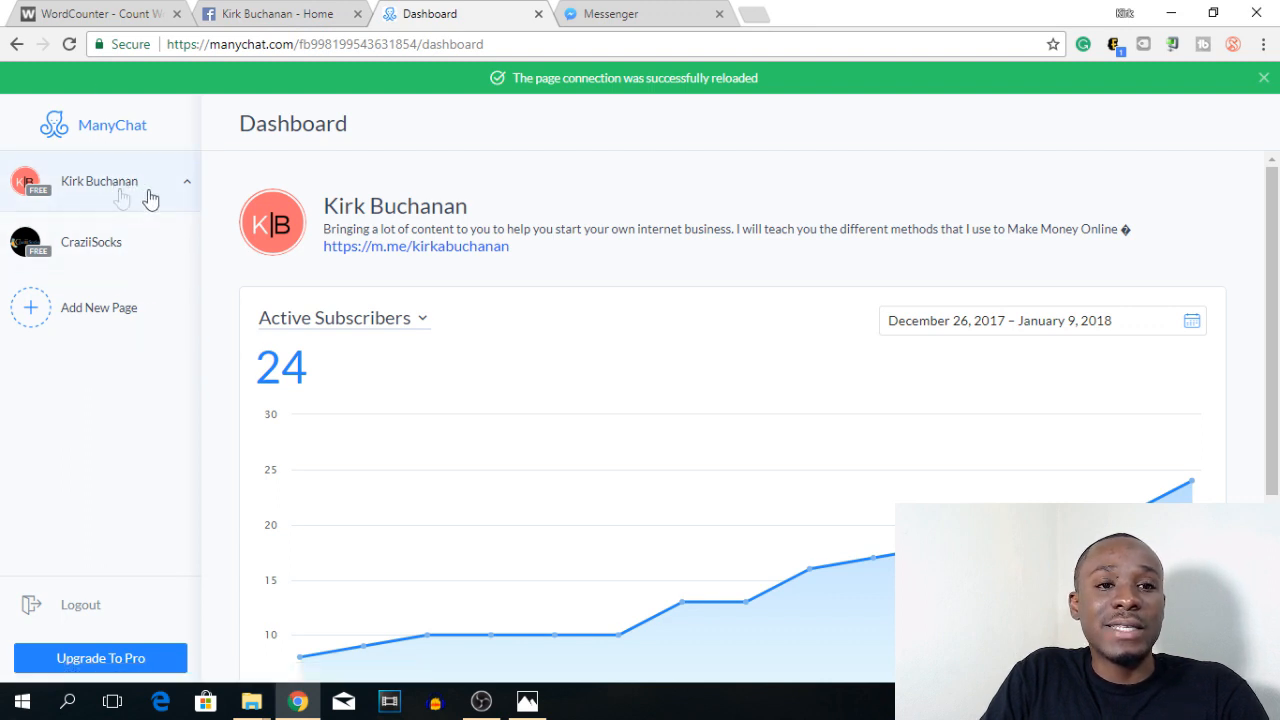
Check the Facebook page's Messages setting for letting people contact the page privately, and return to the page's home.
click(288, 12)
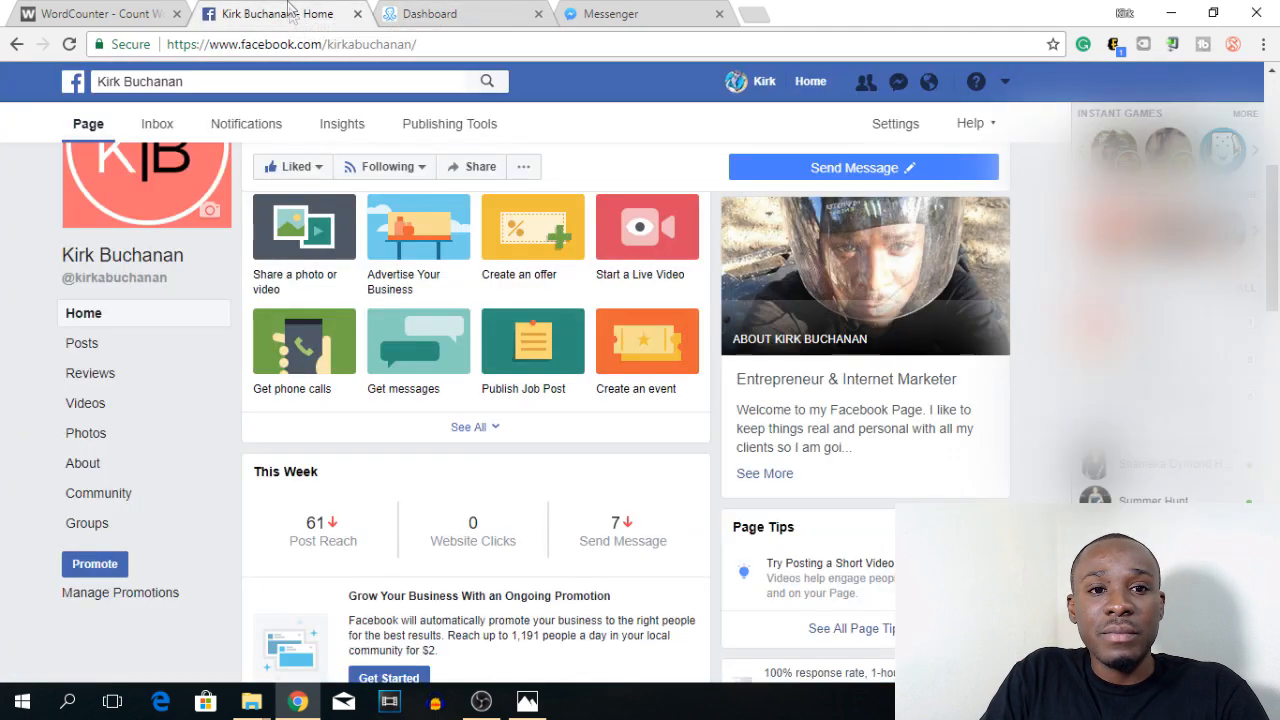
click(893, 126)
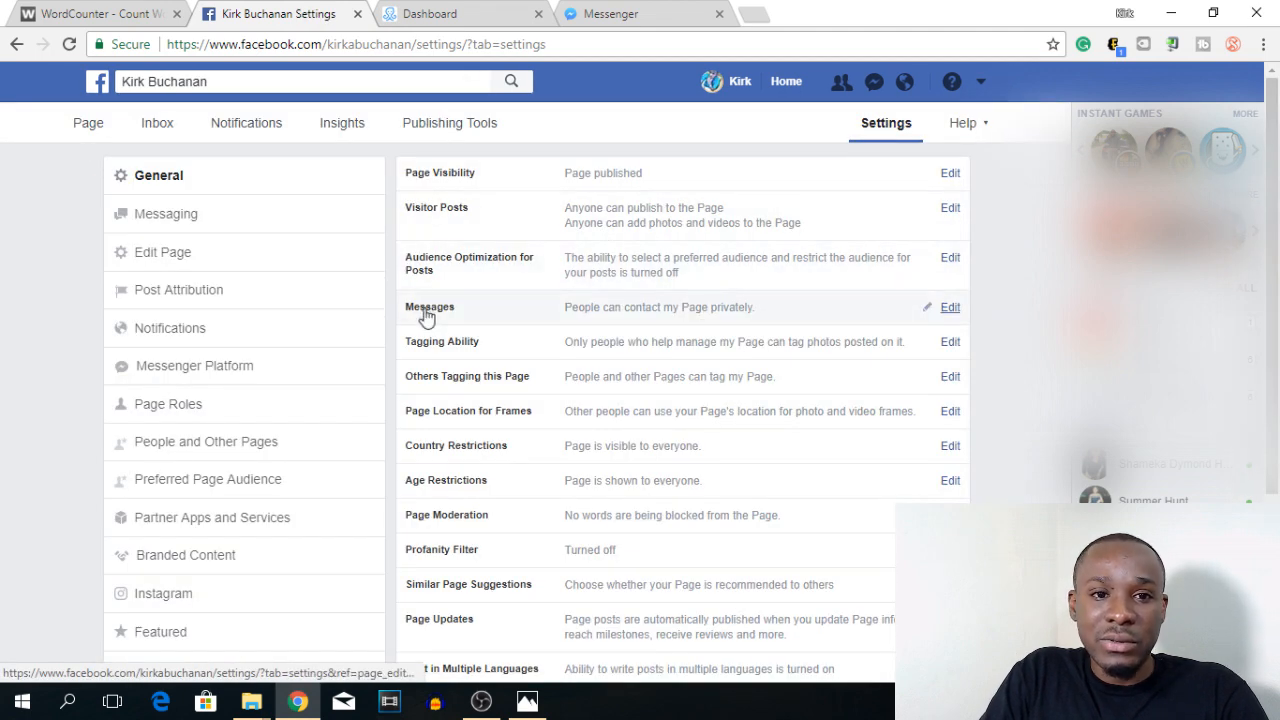
click(624, 314)
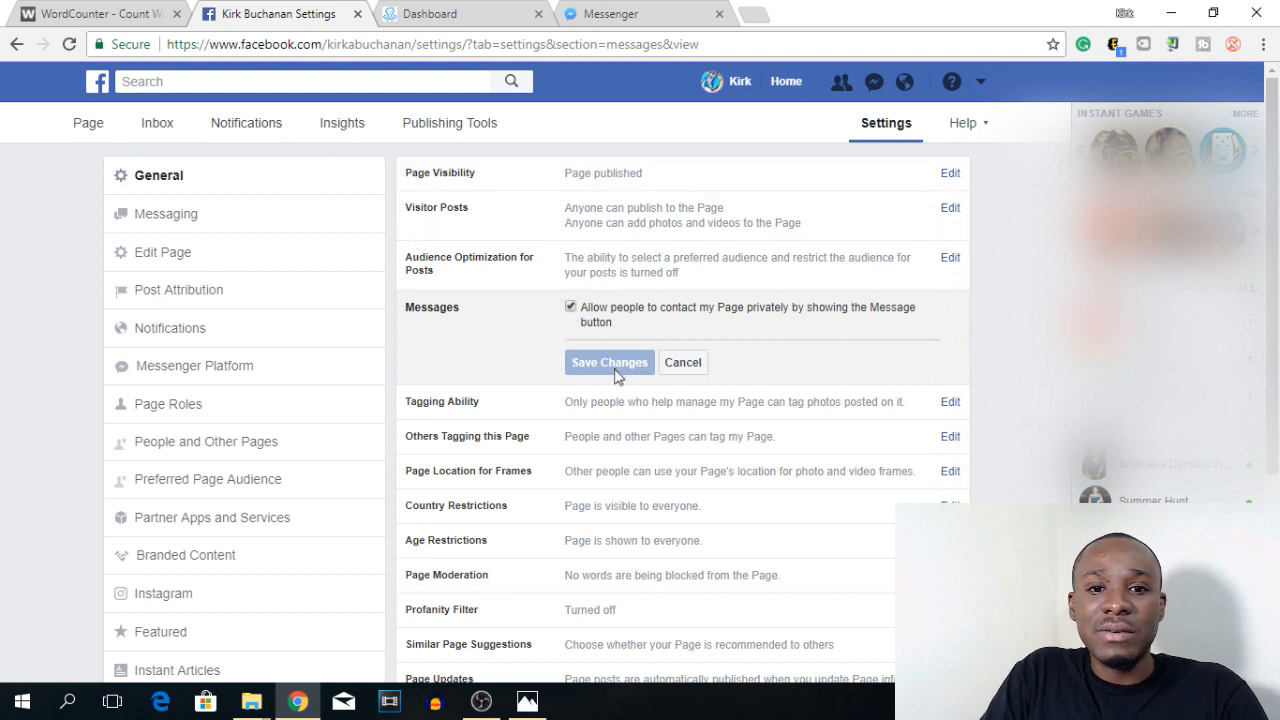
click(89, 127)
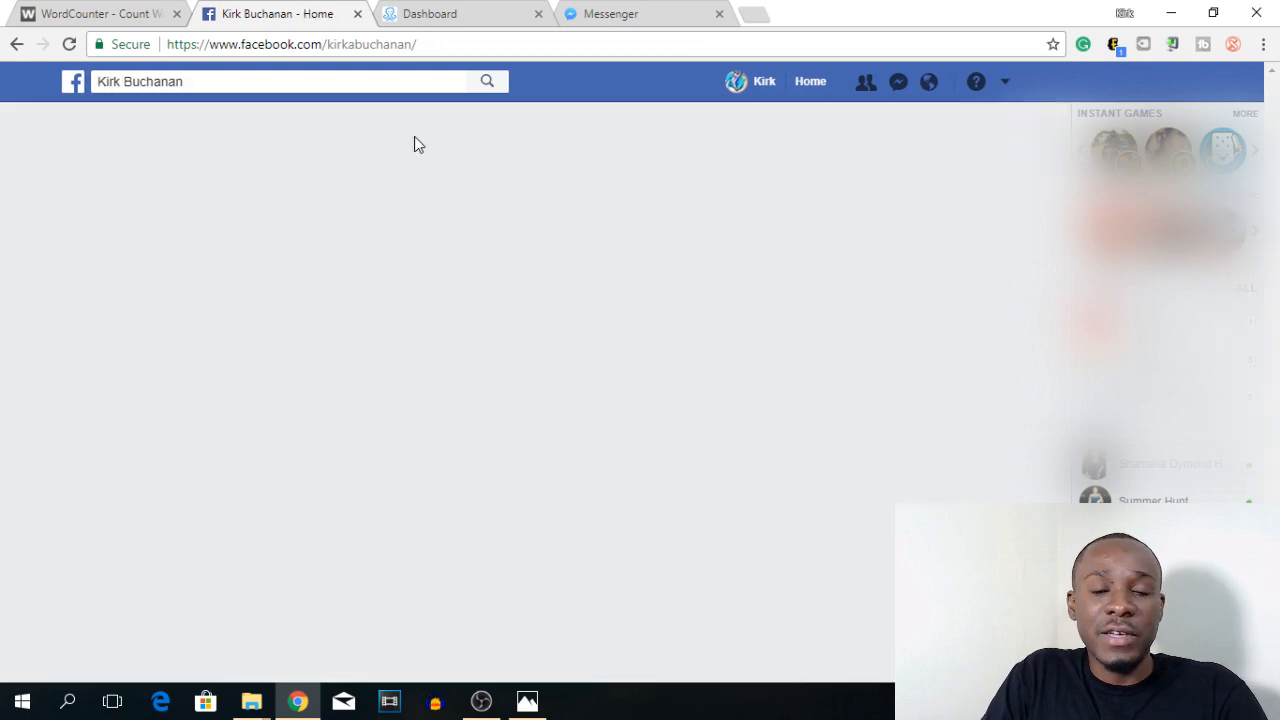
Look through the page's existing posts and the example comment-for-ebook post in comm.jpg in Photos.
scroll(480, 313, down, 5)
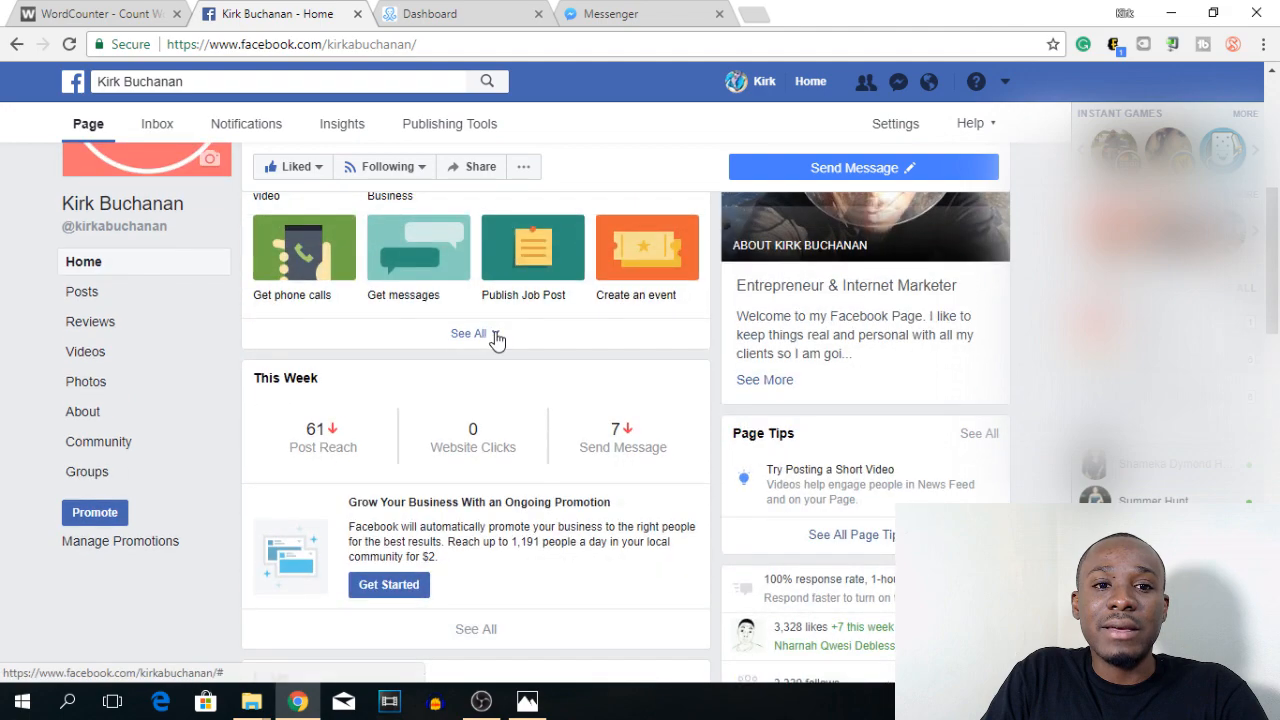
scroll(494, 337, down, 2)
click(530, 701)
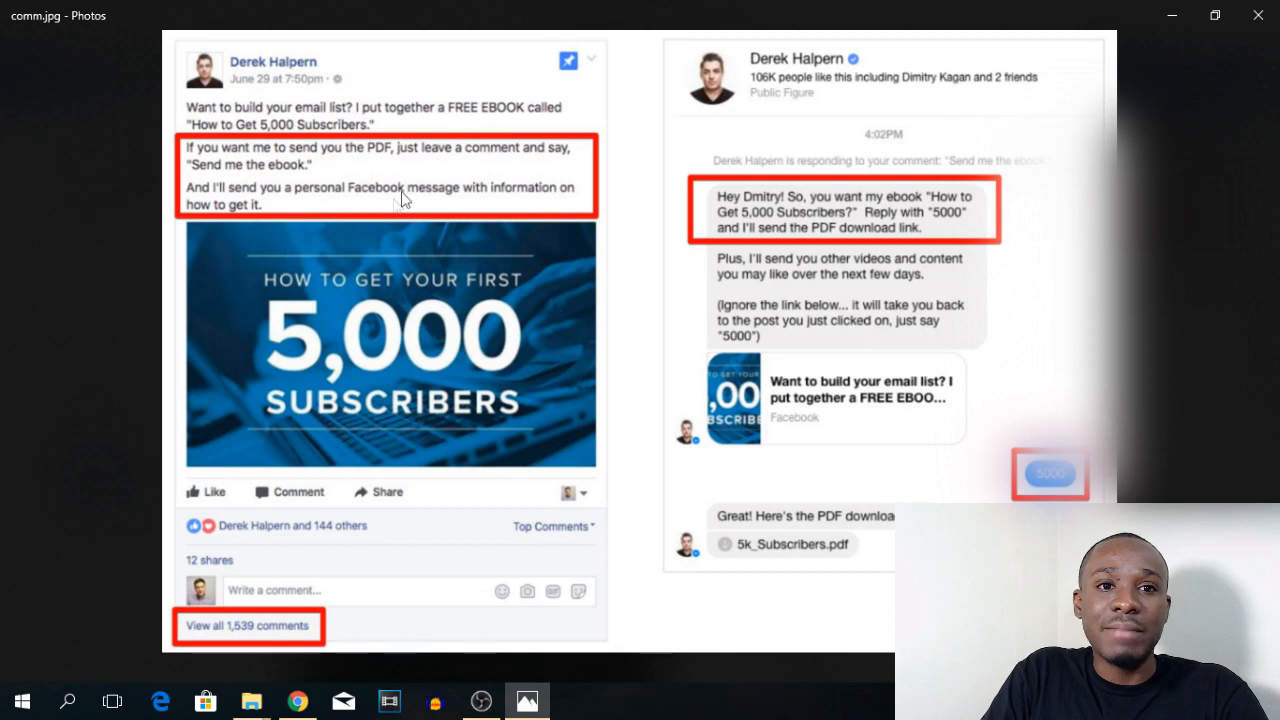
click(302, 708)
Write a new page post reading "This is my test lead magnet. Leave a comment below to get a copy.".
scroll(423, 271, up, 5)
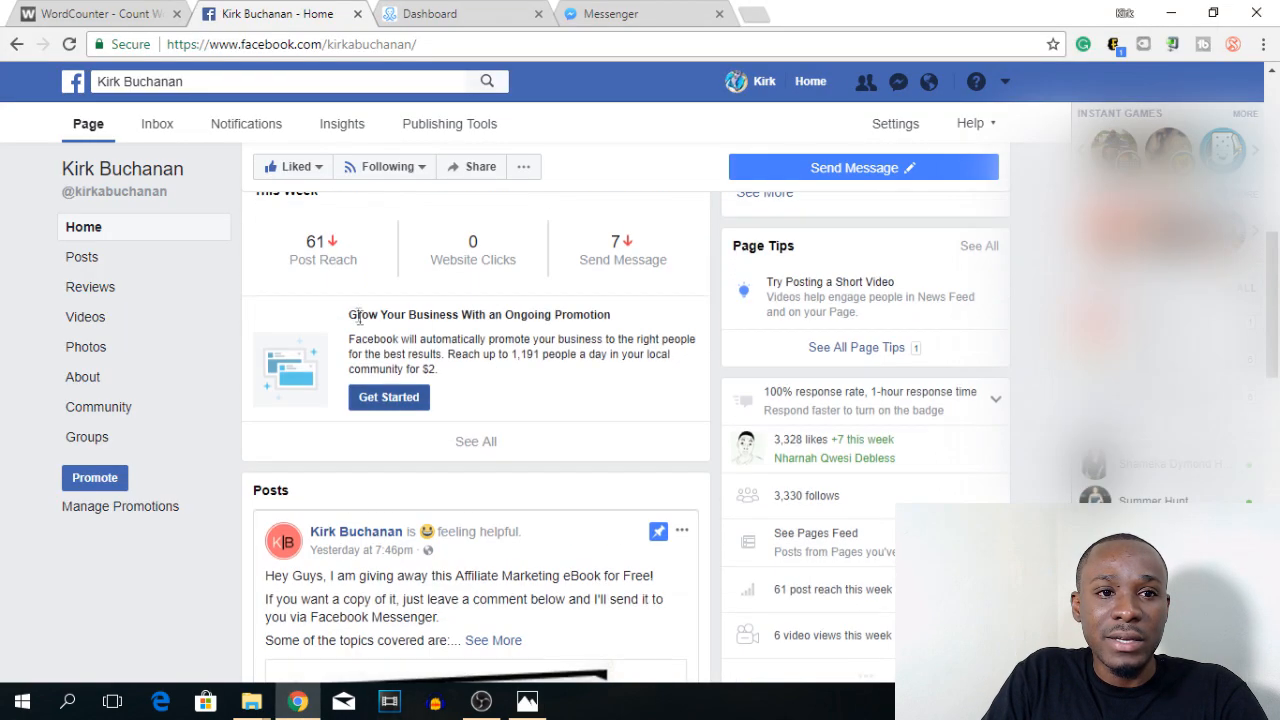
scroll(361, 297, up, 4)
click(338, 528)
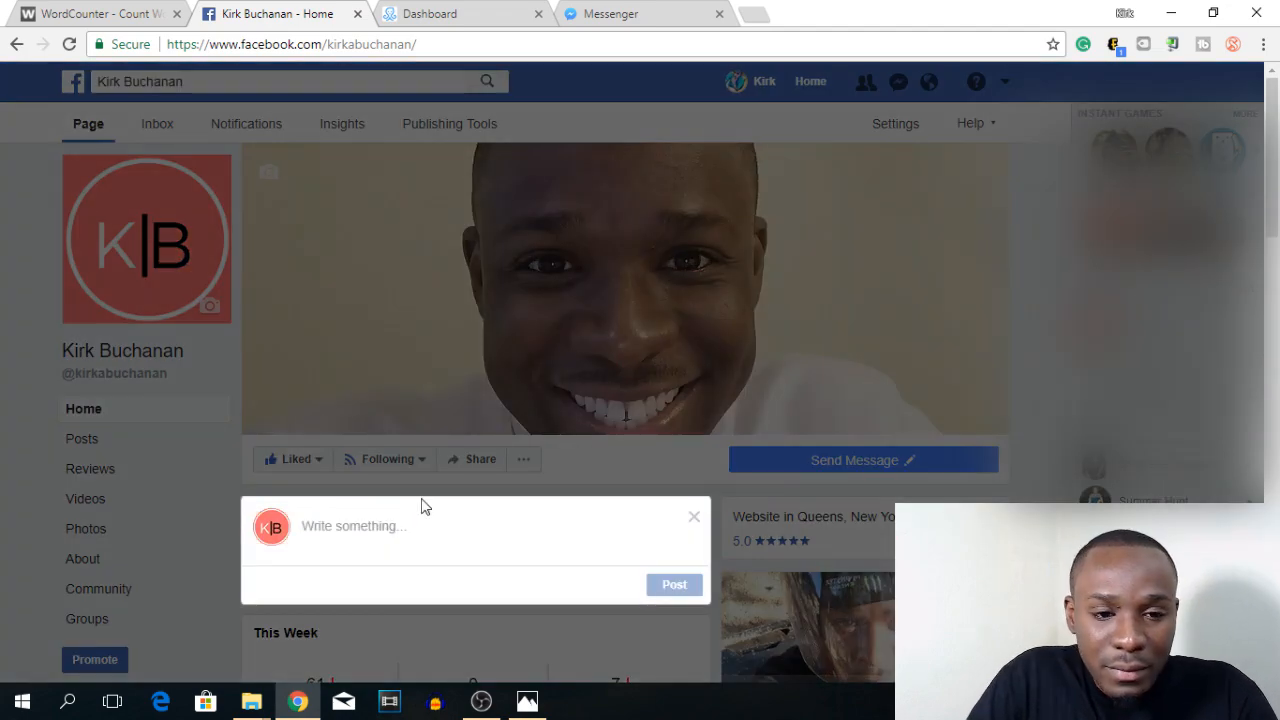
text(This is )
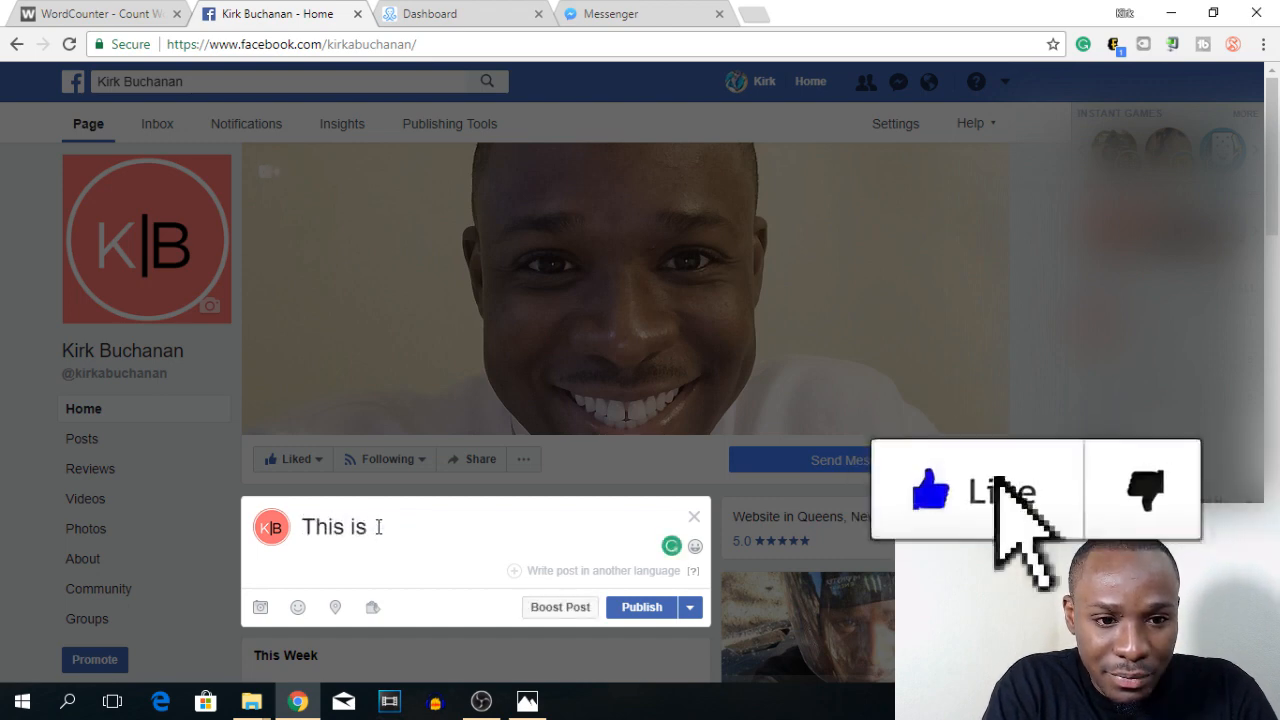
text(my)
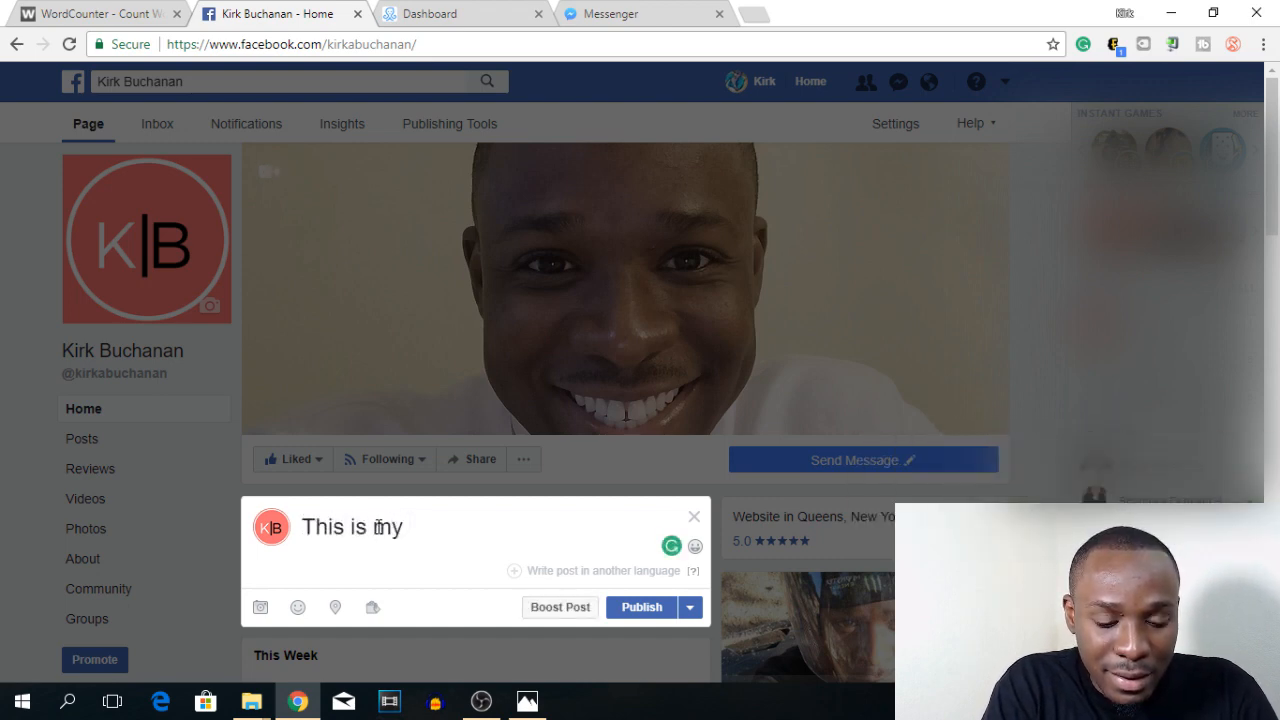
text( test lea)
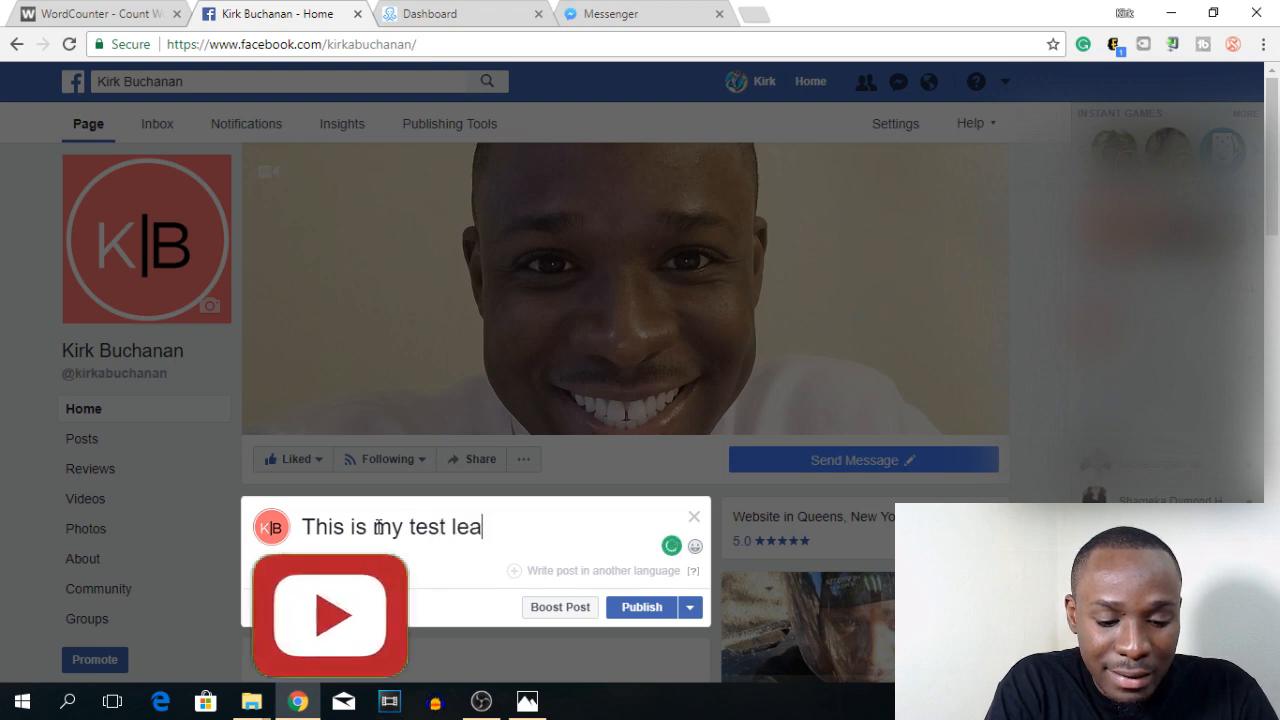
text(d magnet. Leave a comment below)
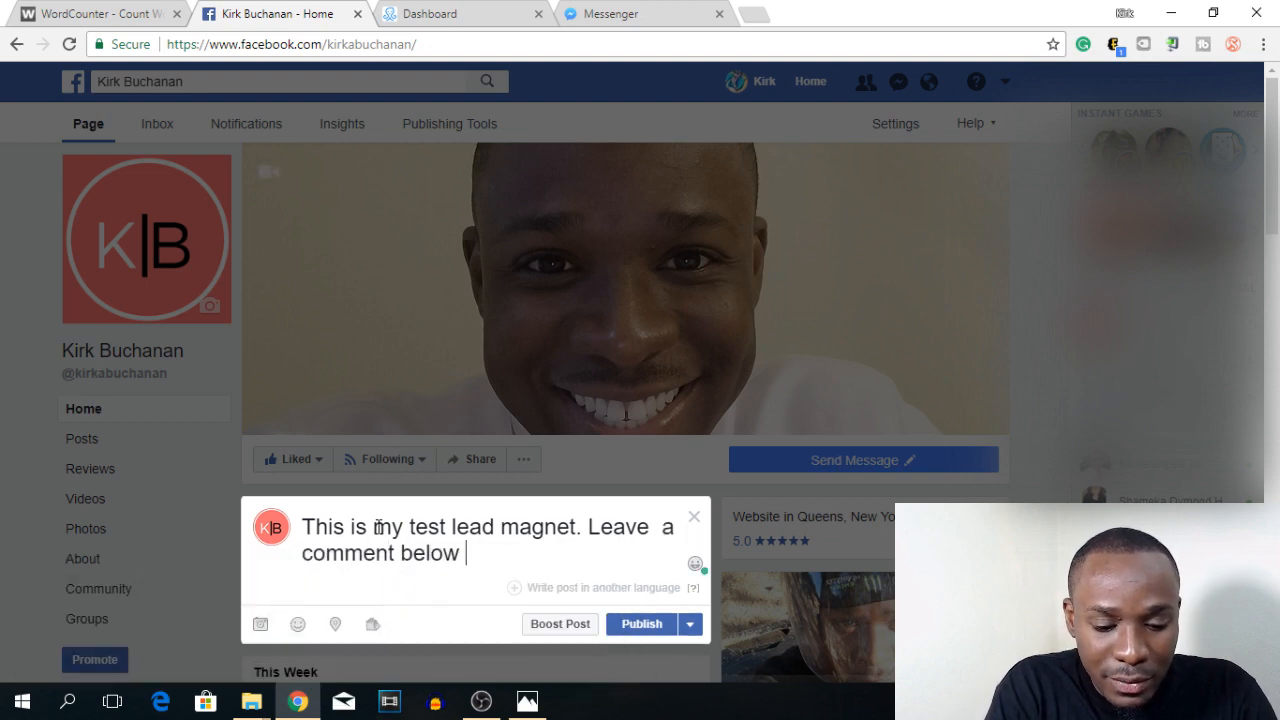
text( to get )
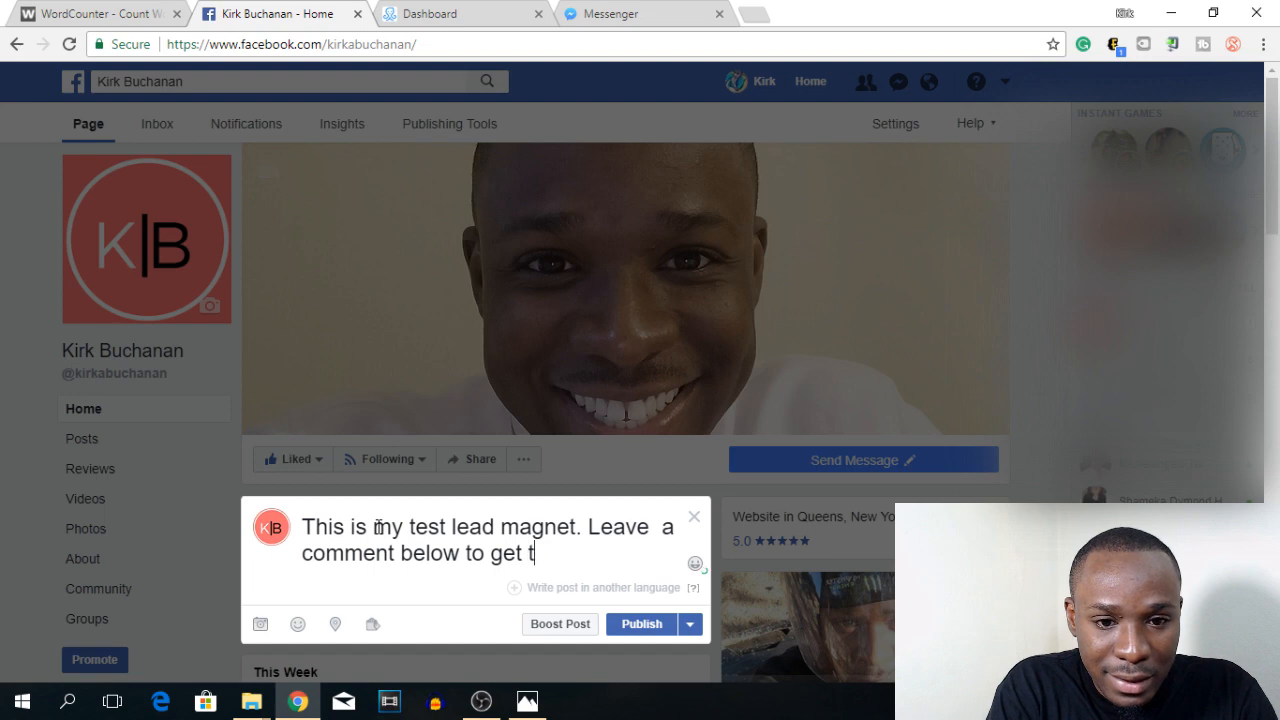
text(a copy.)
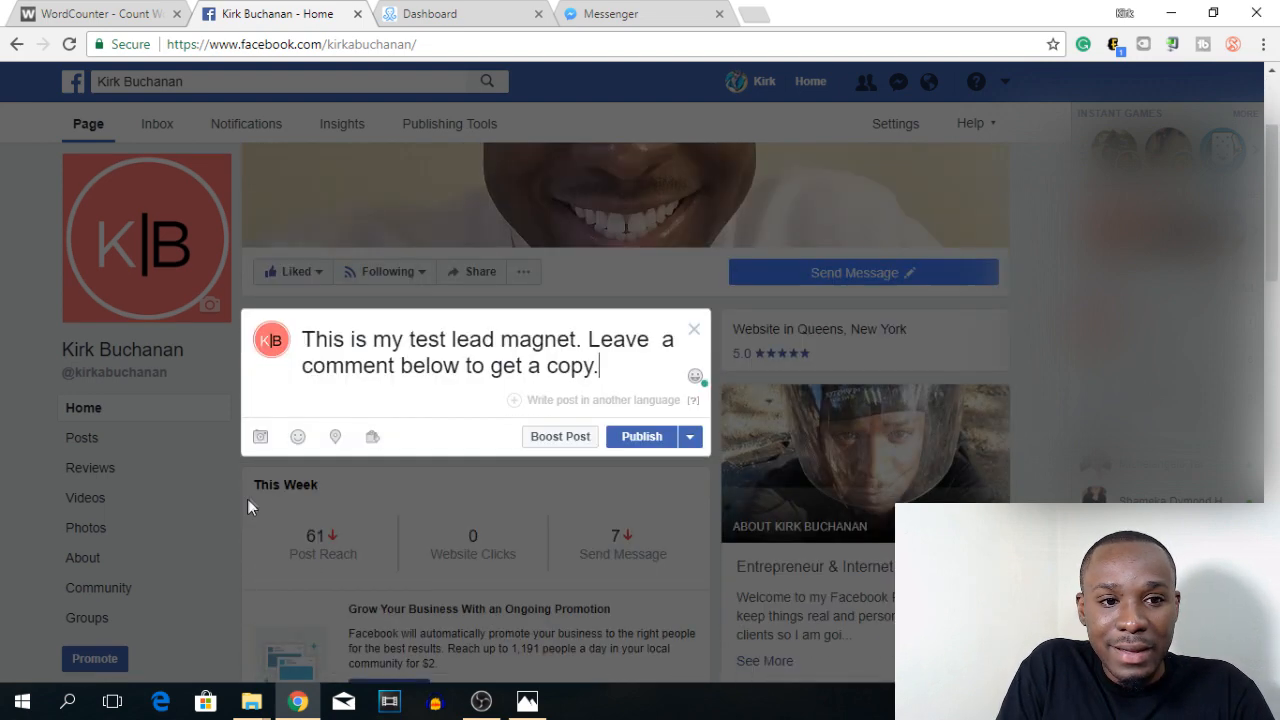
Attach the seven-mile-beach-grand image from Downloads to the post and publish it.
click(258, 435)
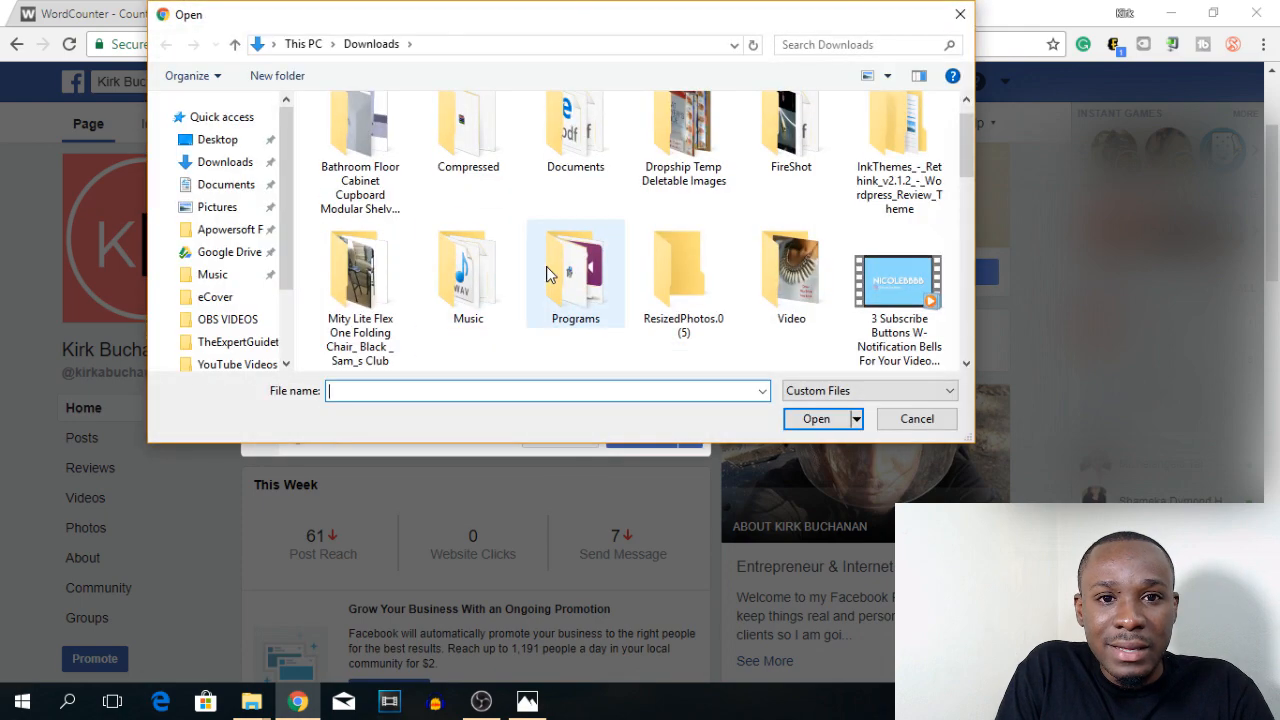
scroll(677, 306, down, 10)
scroll(683, 308, down, 3)
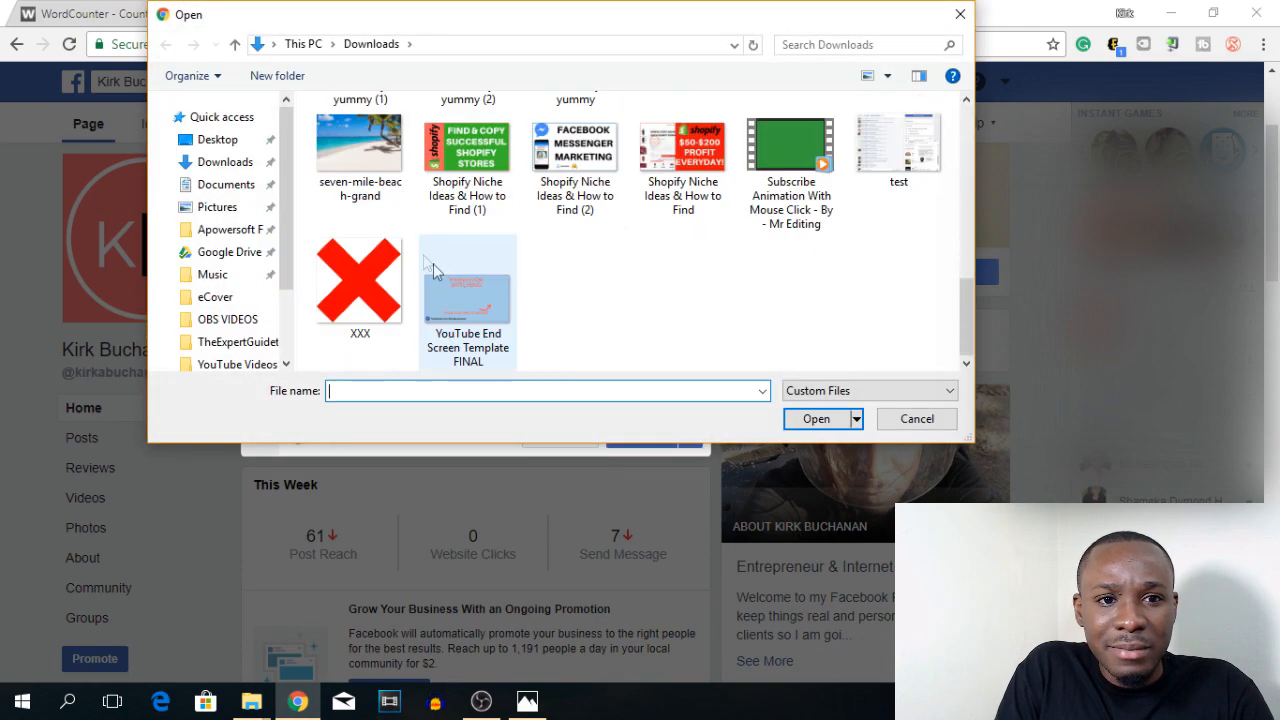
double_click(348, 132)
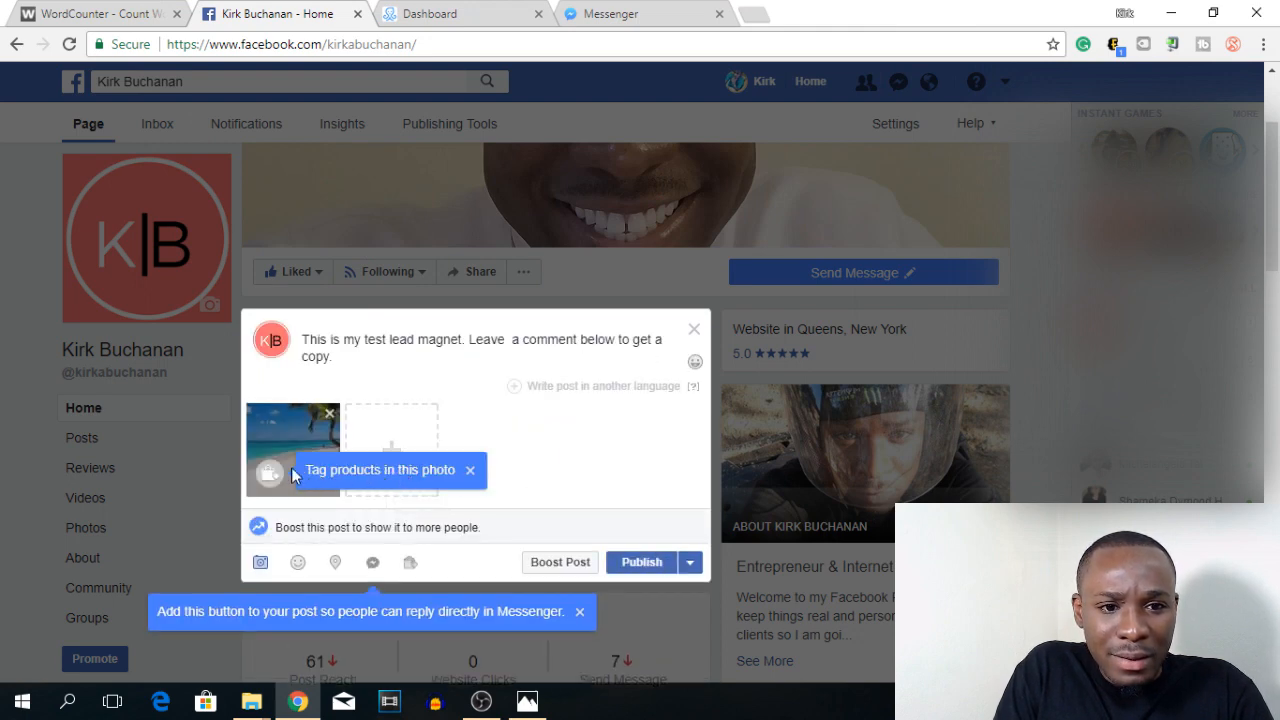
click(636, 565)
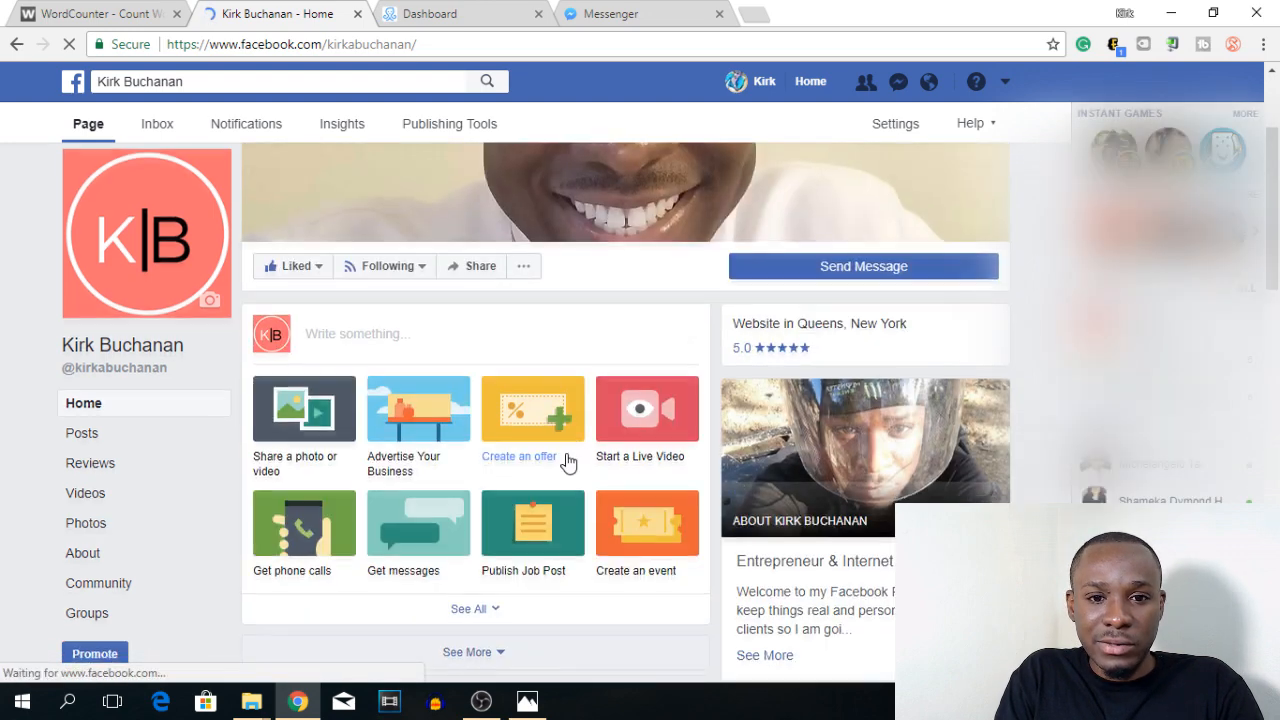
Find the newly published test lead magnet post in the page's feed.
scroll(566, 460, down, 5)
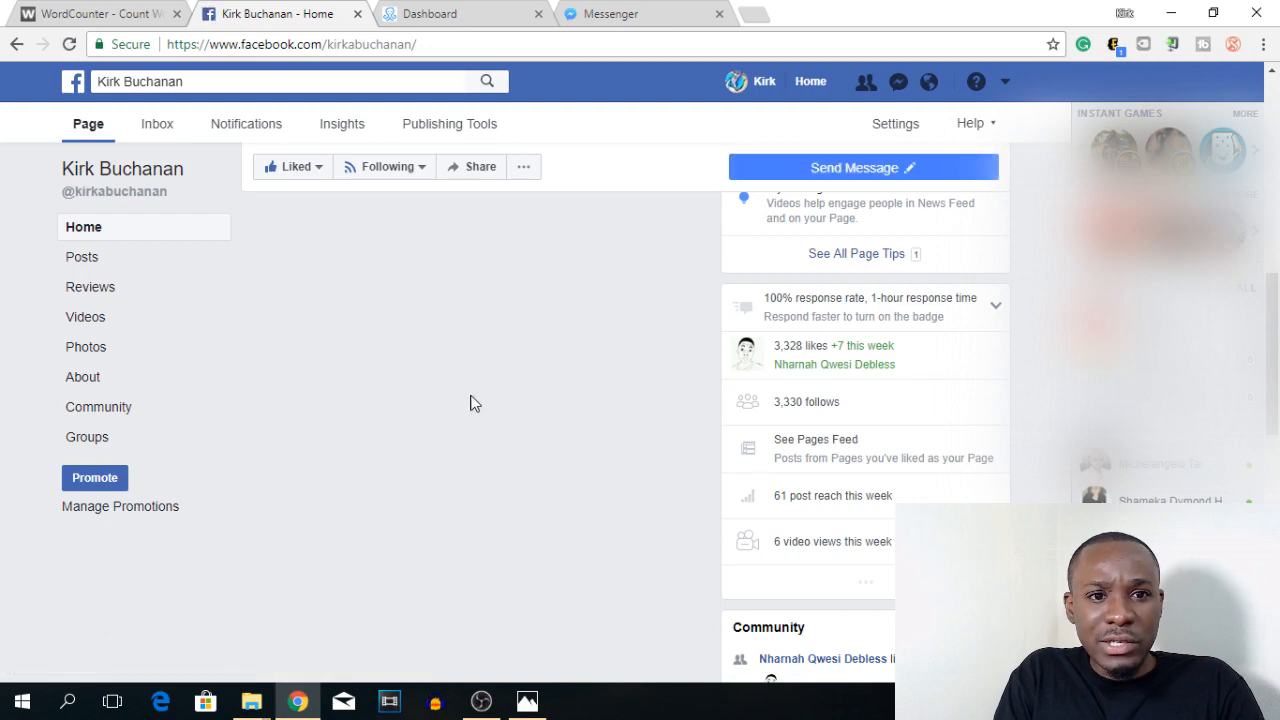
scroll(475, 404, up, 7)
scroll(476, 405, down, 6)
scroll(479, 405, down, 5)
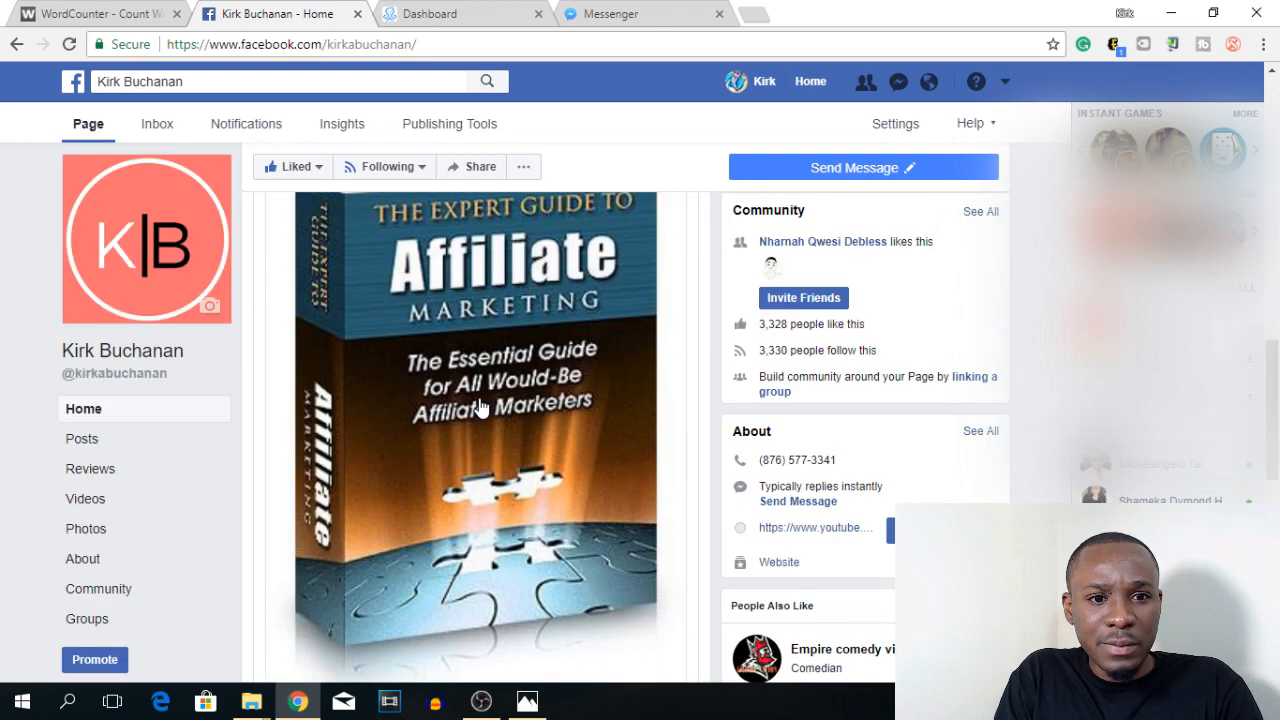
scroll(479, 407, down, 10)
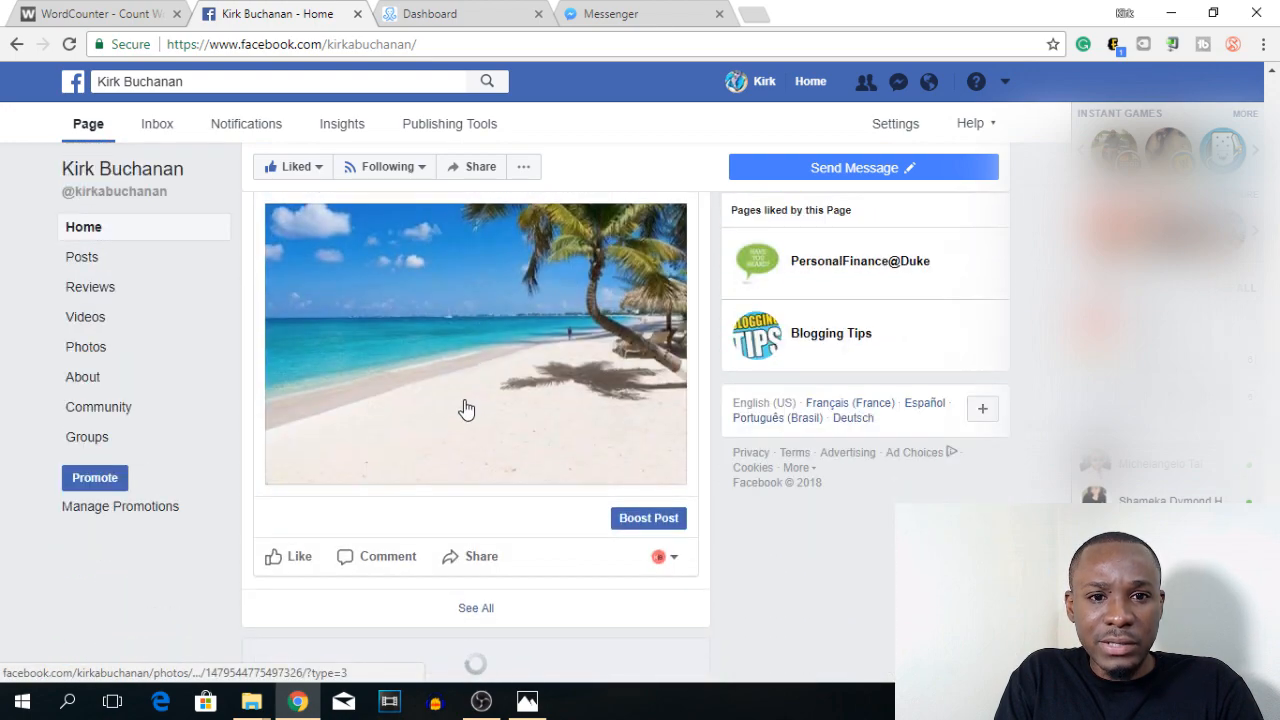
scroll(467, 410, up, 2)
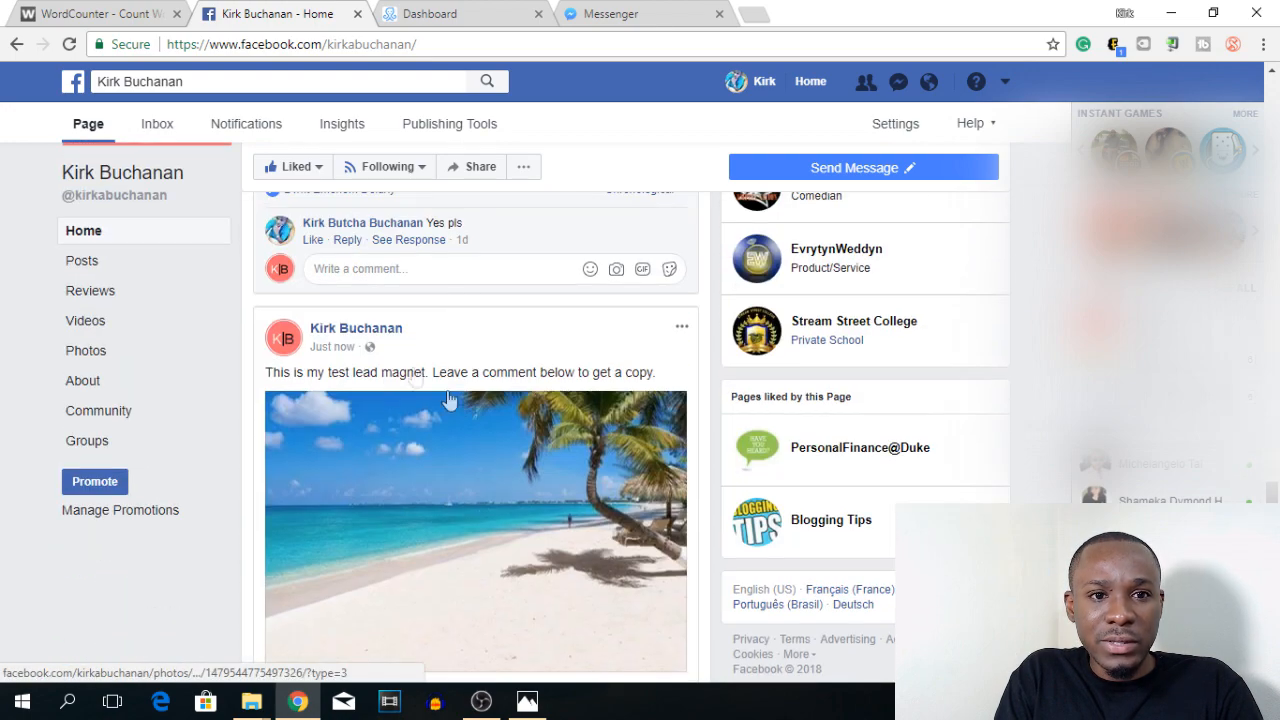
Switch to ManyChat and create a new growth tool of the Facebook Comments type.
click(465, 10)
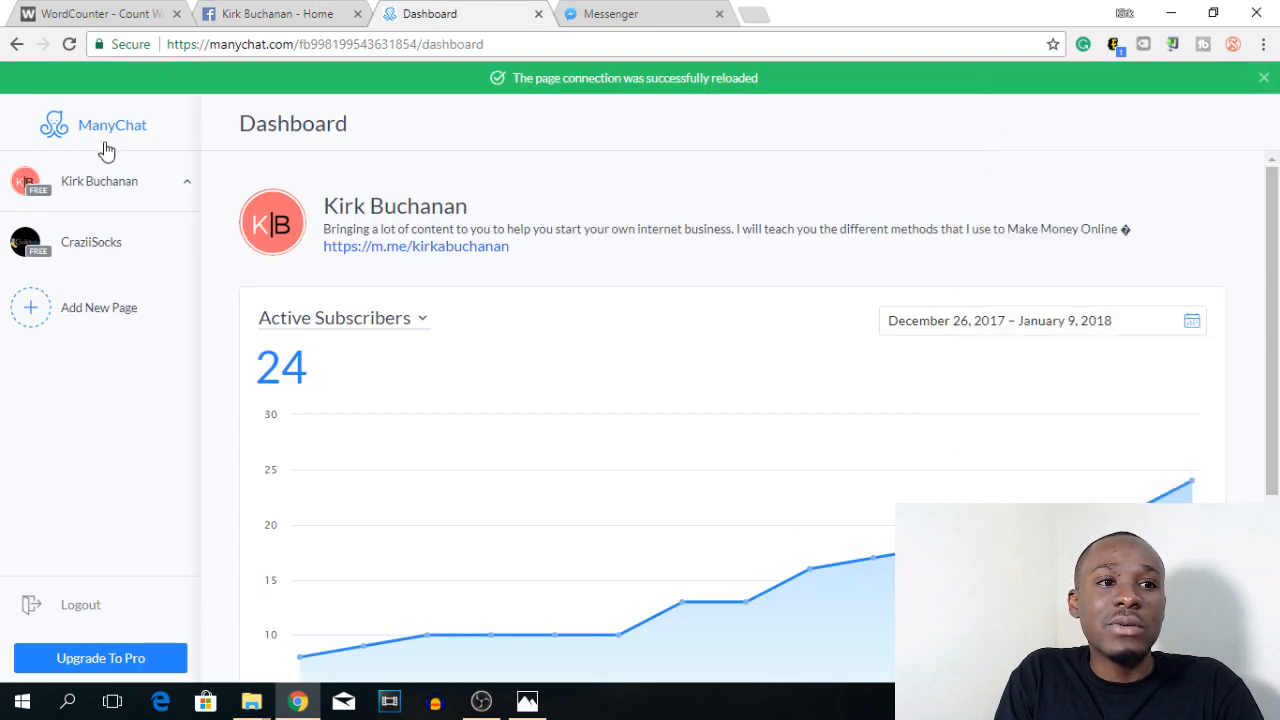
click(111, 189)
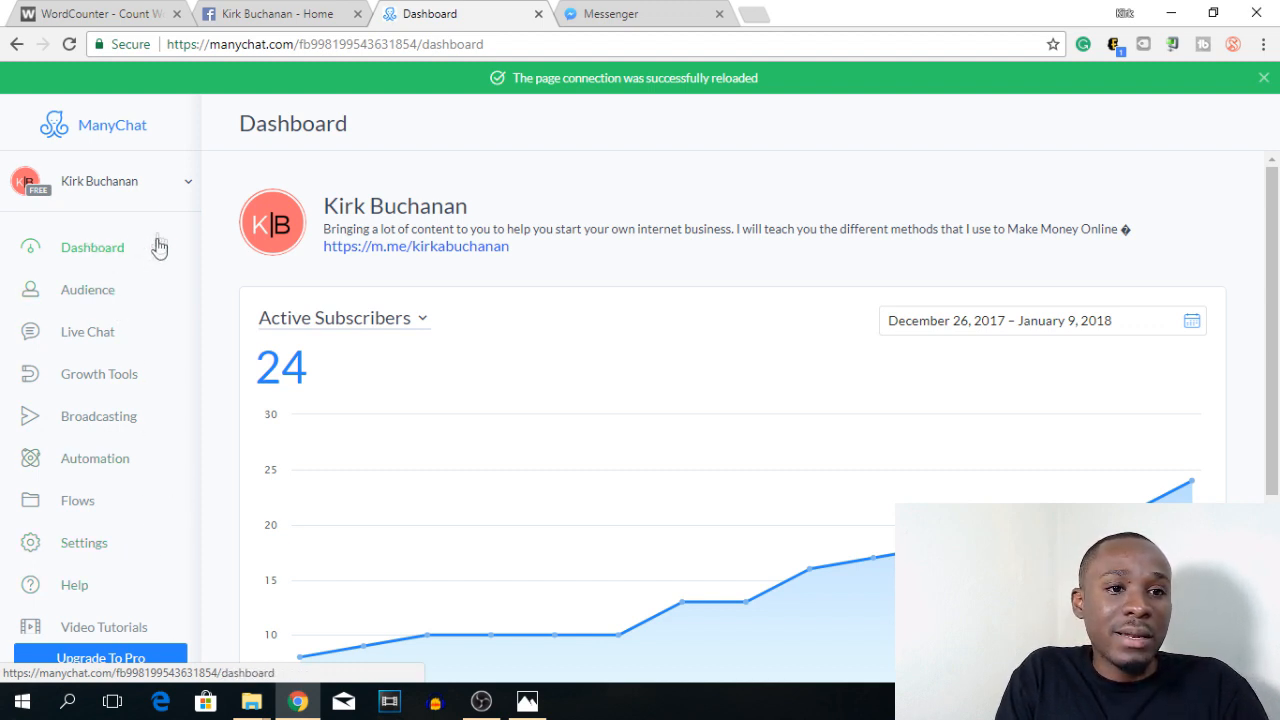
click(106, 386)
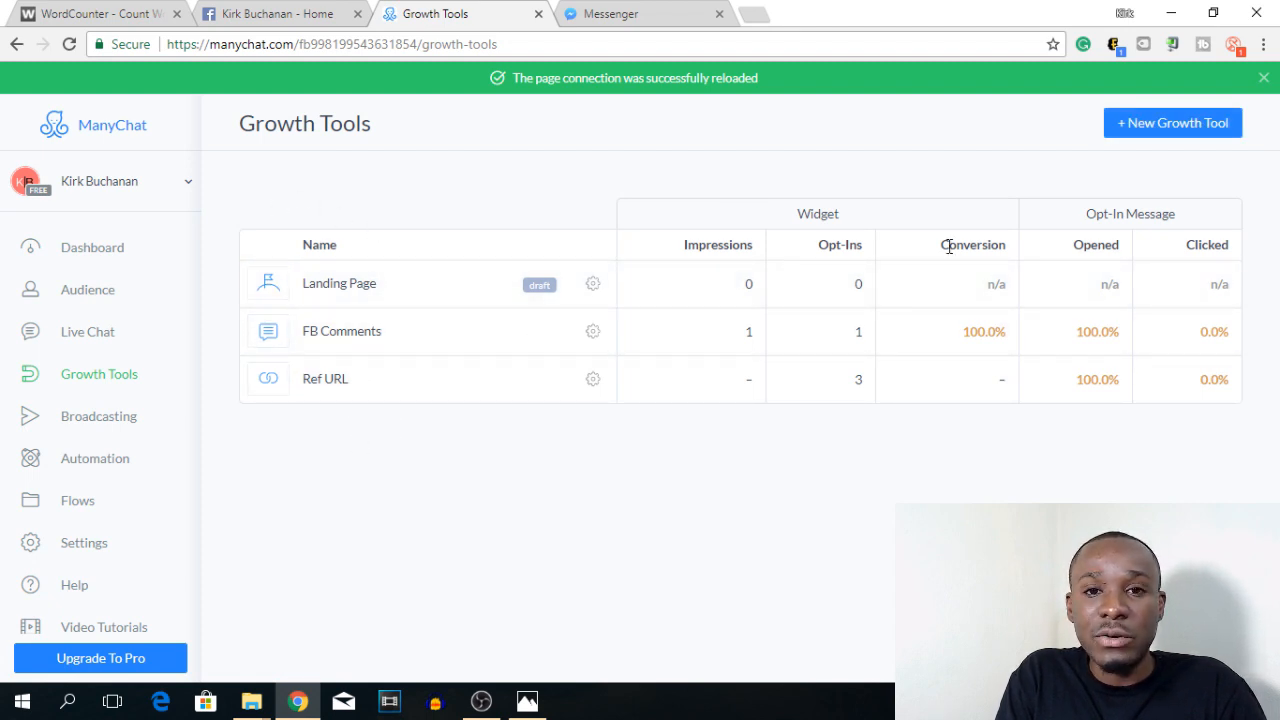
click(1128, 132)
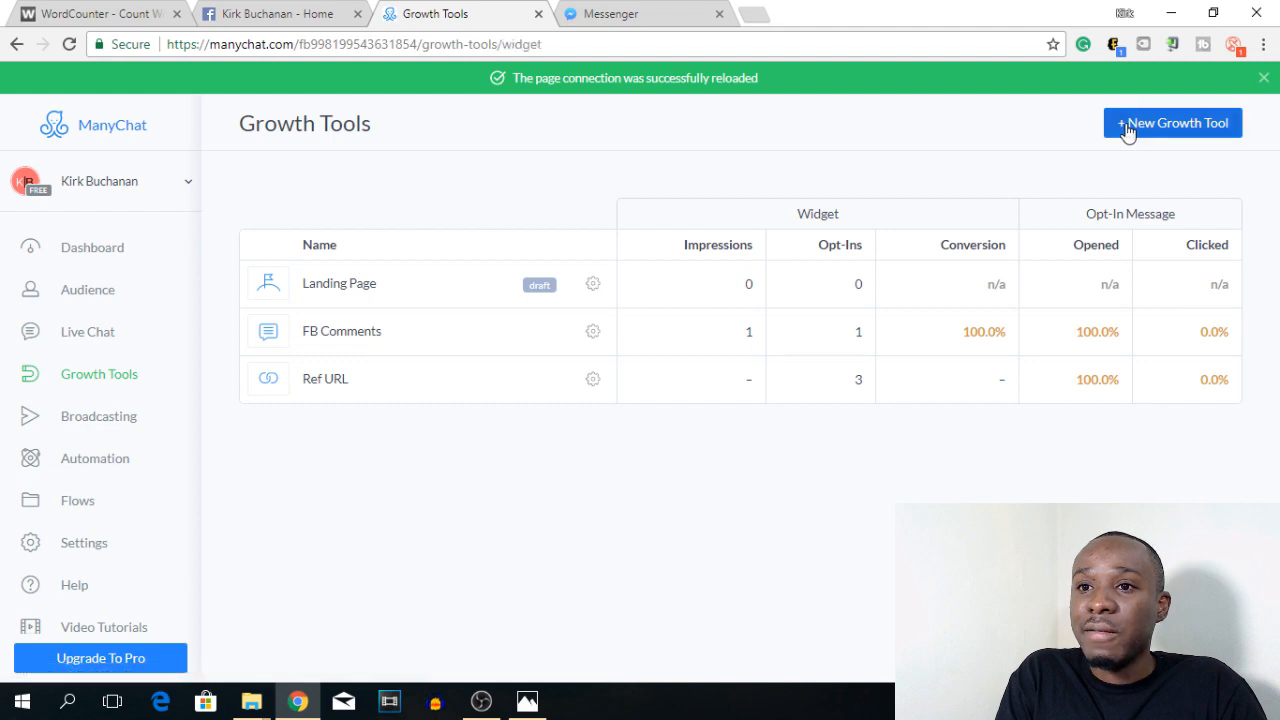
scroll(505, 359, down, 2)
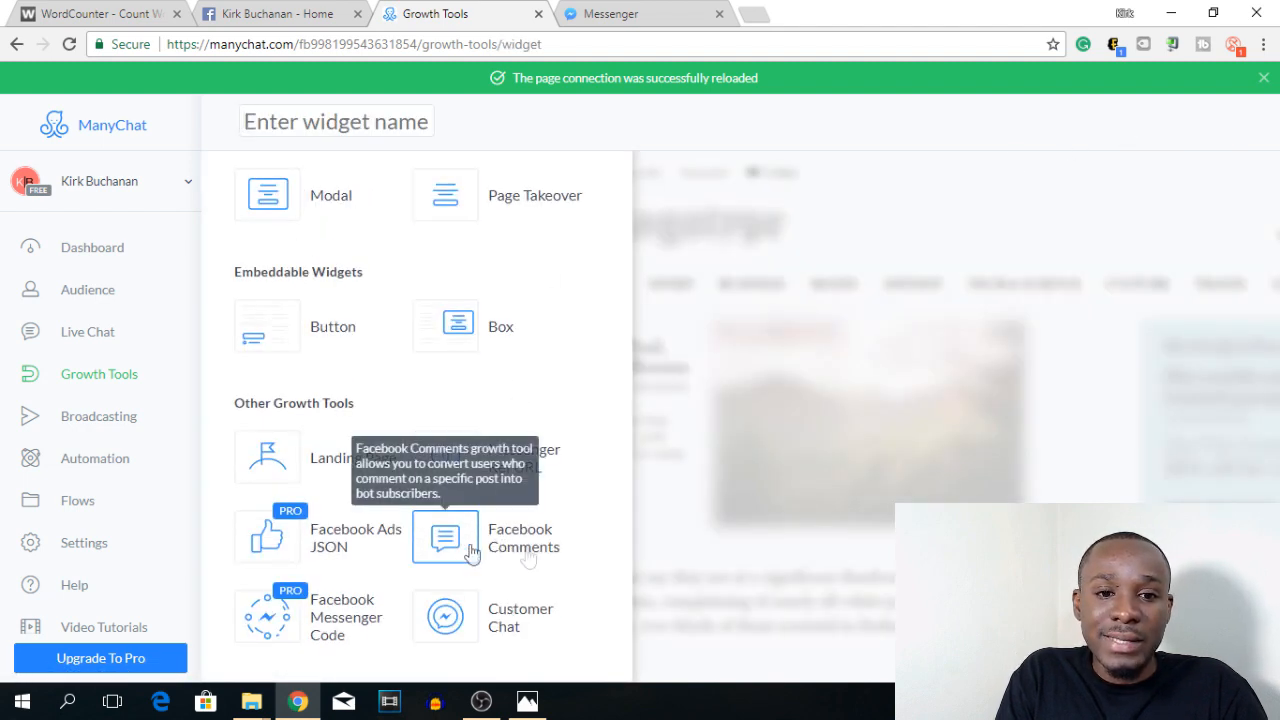
click(549, 537)
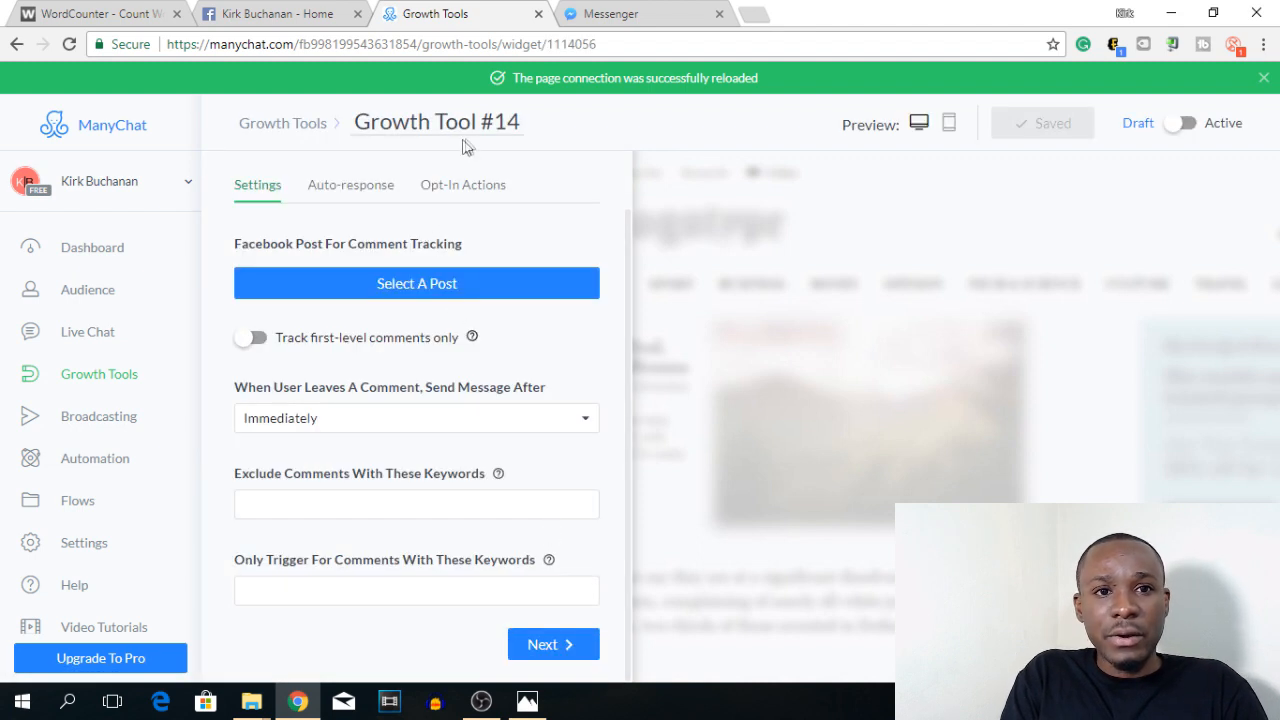
Rename the new growth tool as "Test Tool".
right_click(472, 122)
click(465, 121)
triple_click(457, 120)
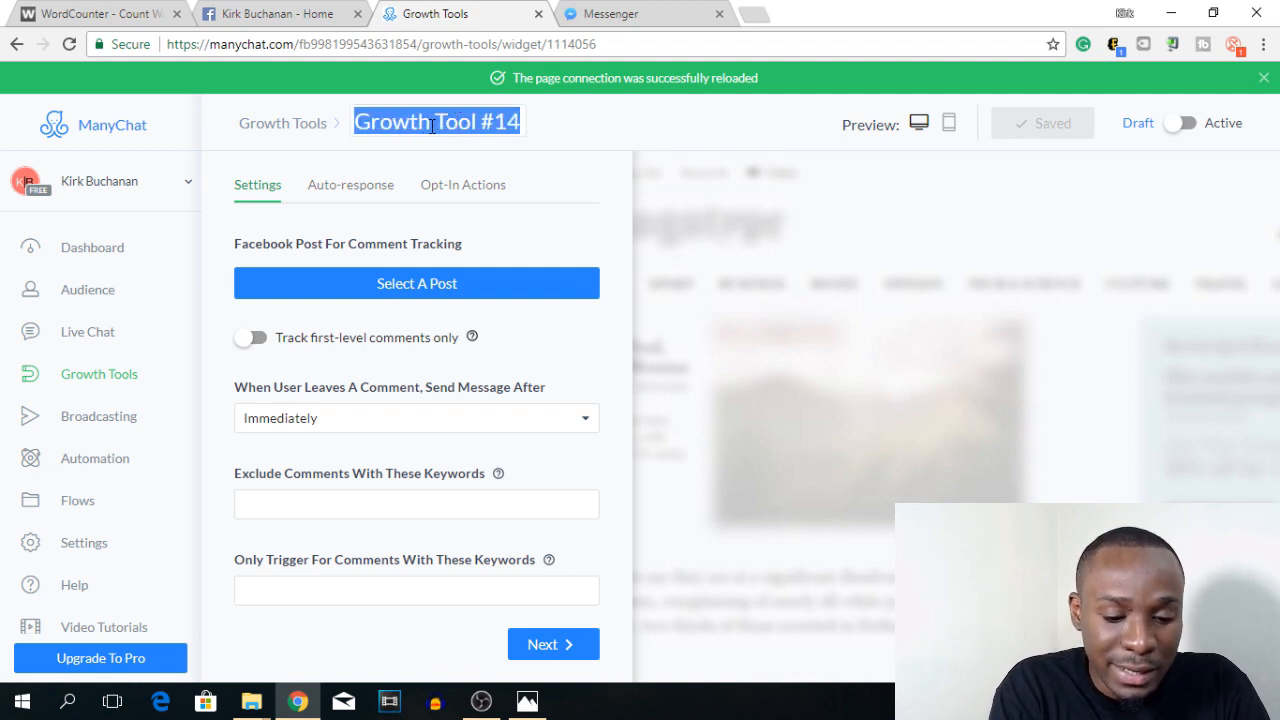
text(Test Tool)
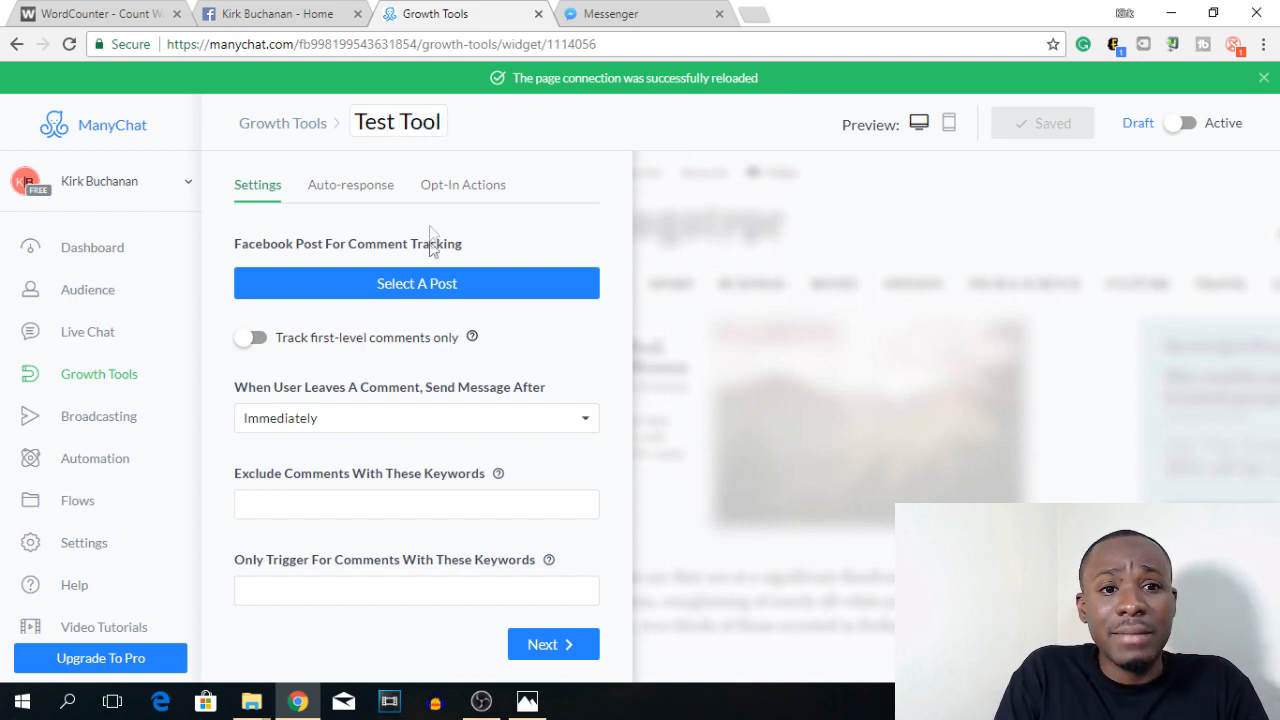
Choose the newly published test lead magnet post with the beach picture as the Facebook post for comment tracking.
click(418, 285)
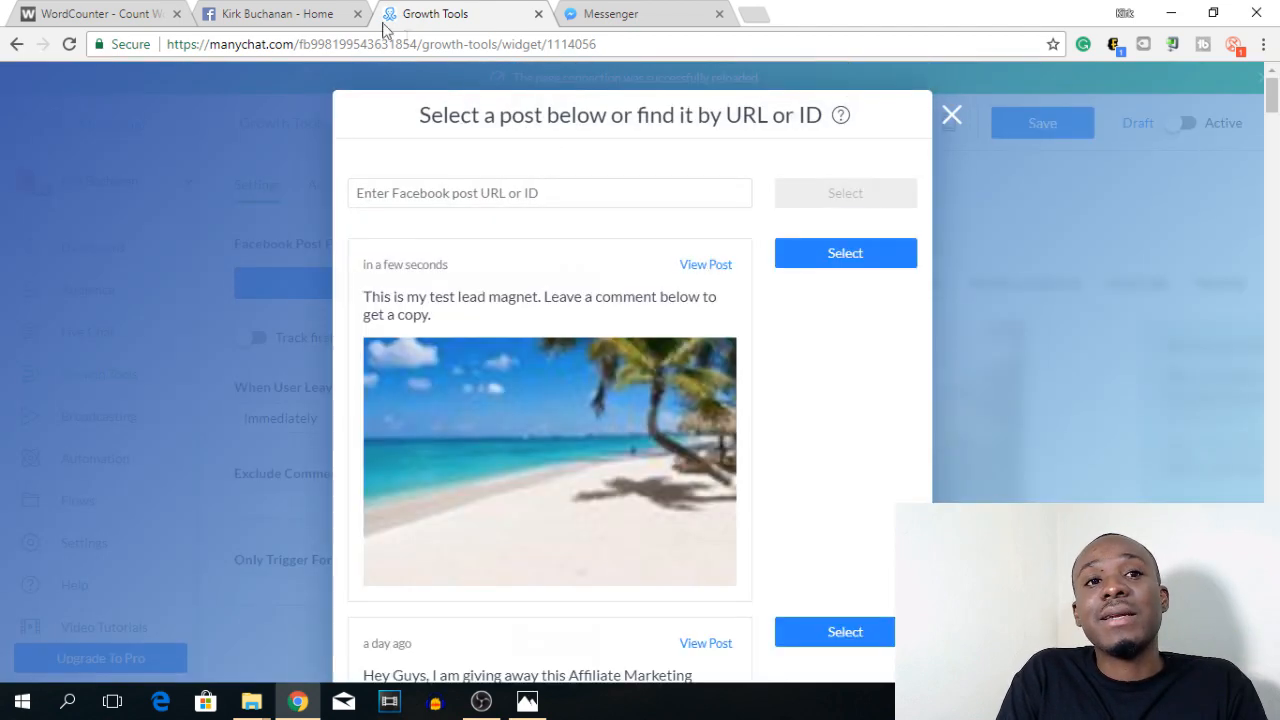
scroll(580, 355, down, 15)
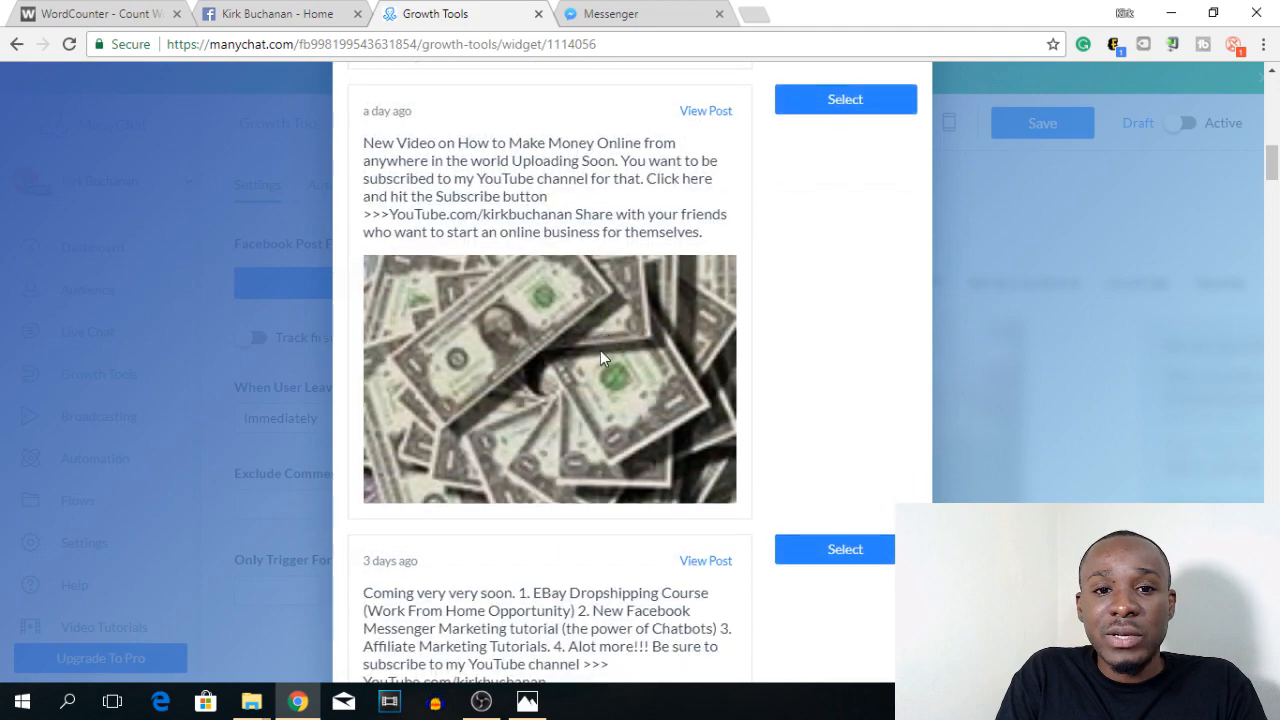
scroll(611, 353, down, 7)
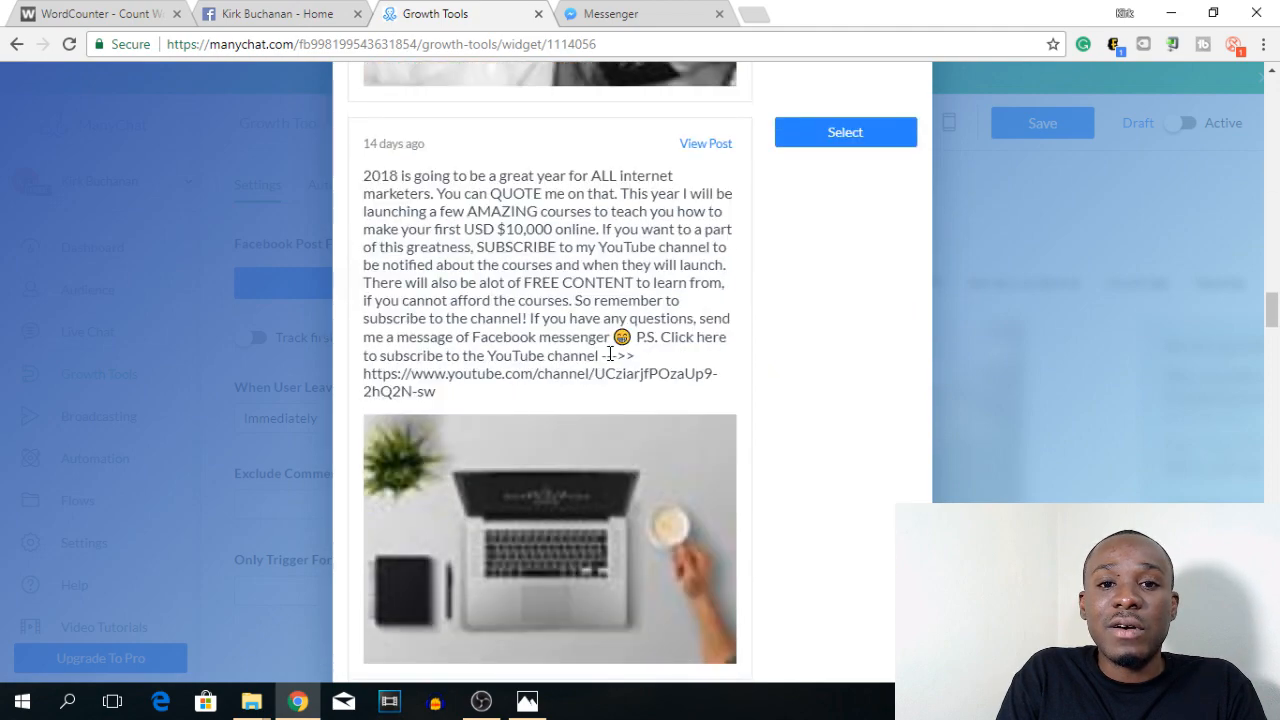
scroll(635, 355, up, 19)
scroll(641, 353, up, 10)
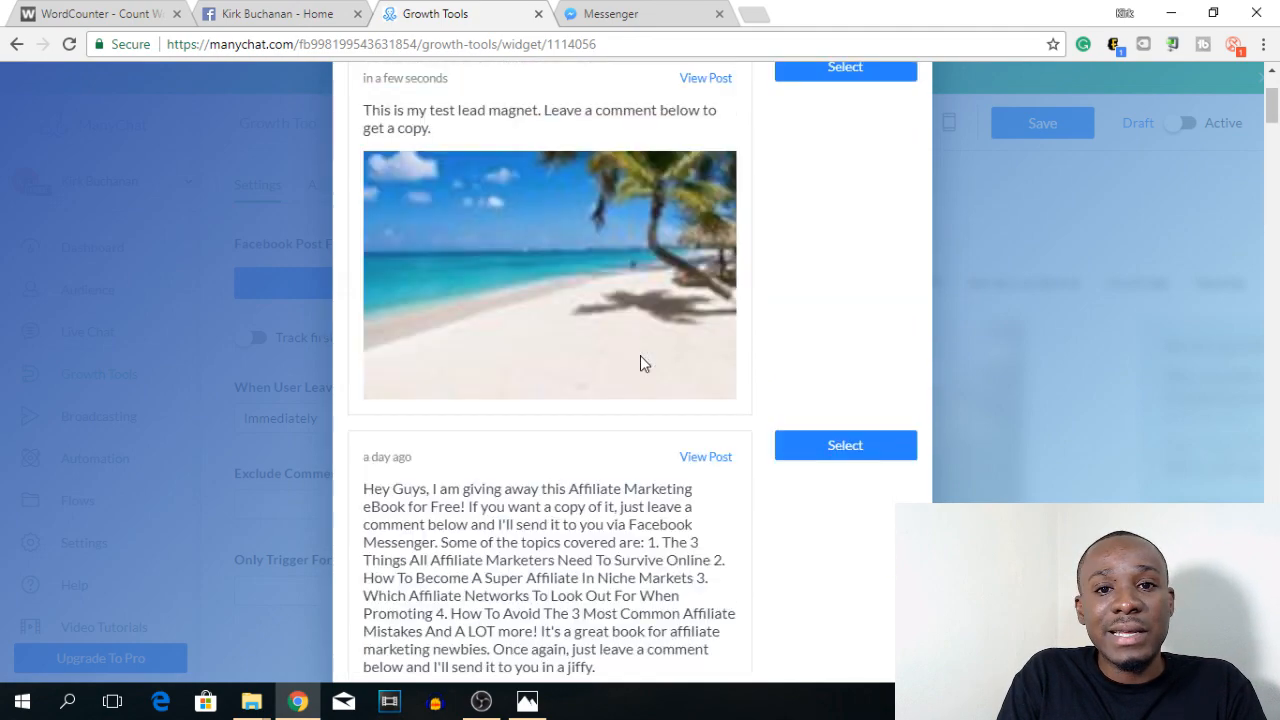
scroll(680, 365, down, 2)
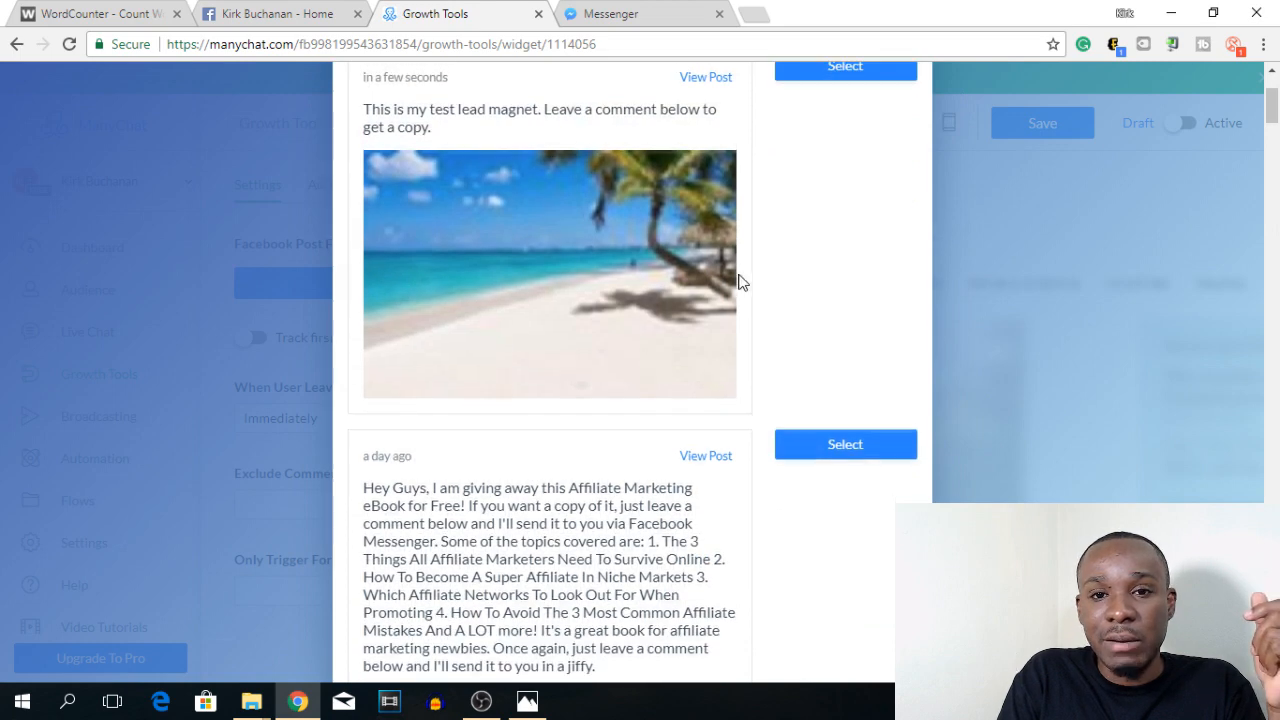
scroll(760, 275, up, 2)
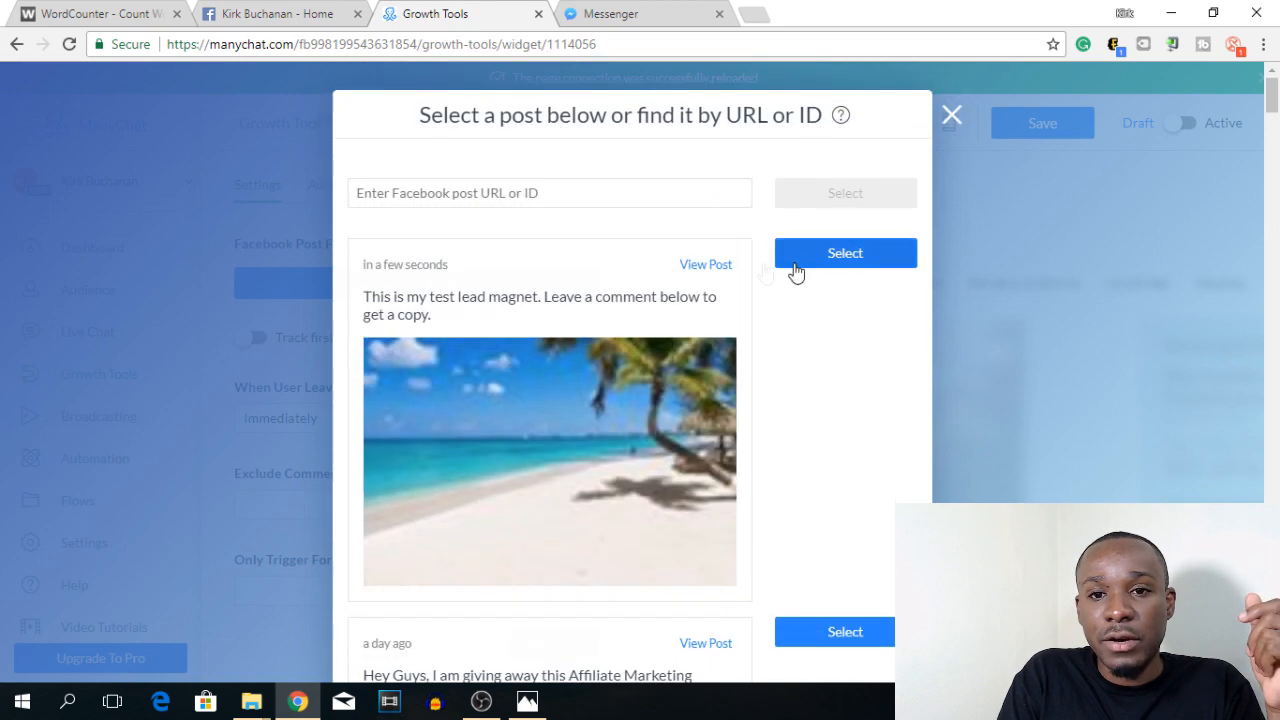
click(851, 258)
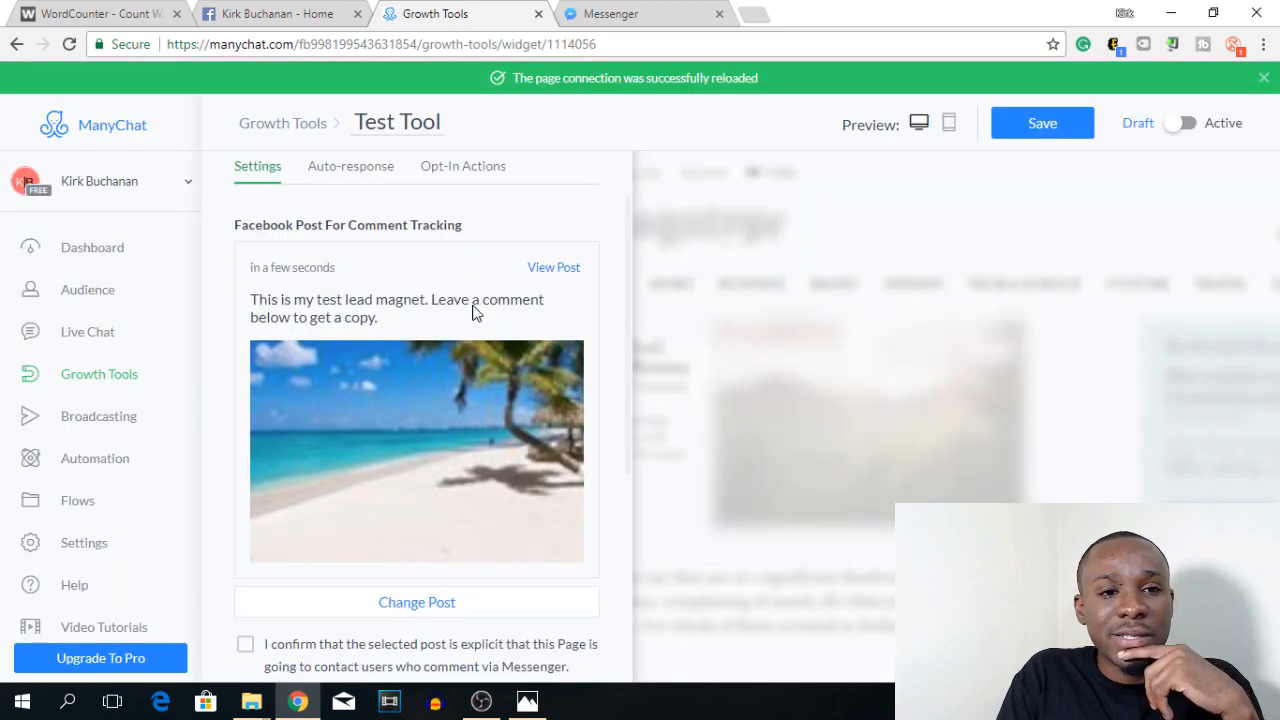
Confirm that the post is explicit about contacting commenters via Messenger, and enable tracking of first-level comments only.
scroll(474, 312, down, 3)
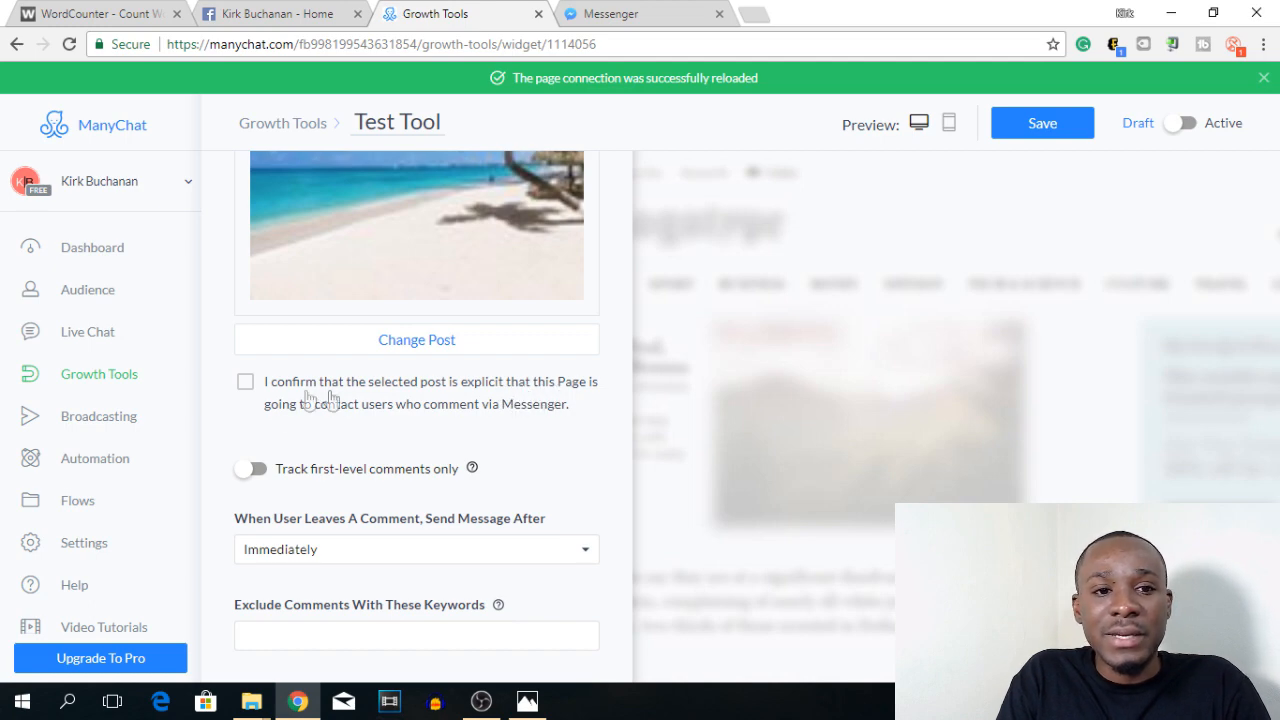
click(246, 384)
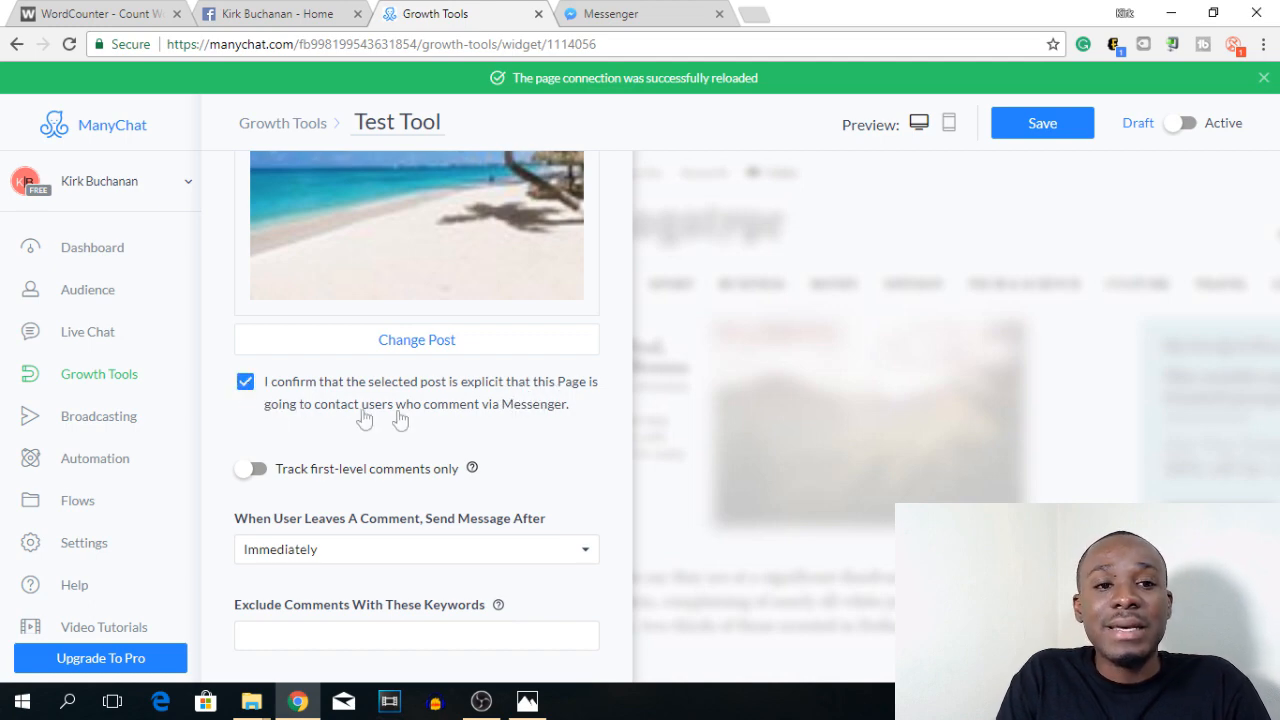
scroll(440, 413, down, 2)
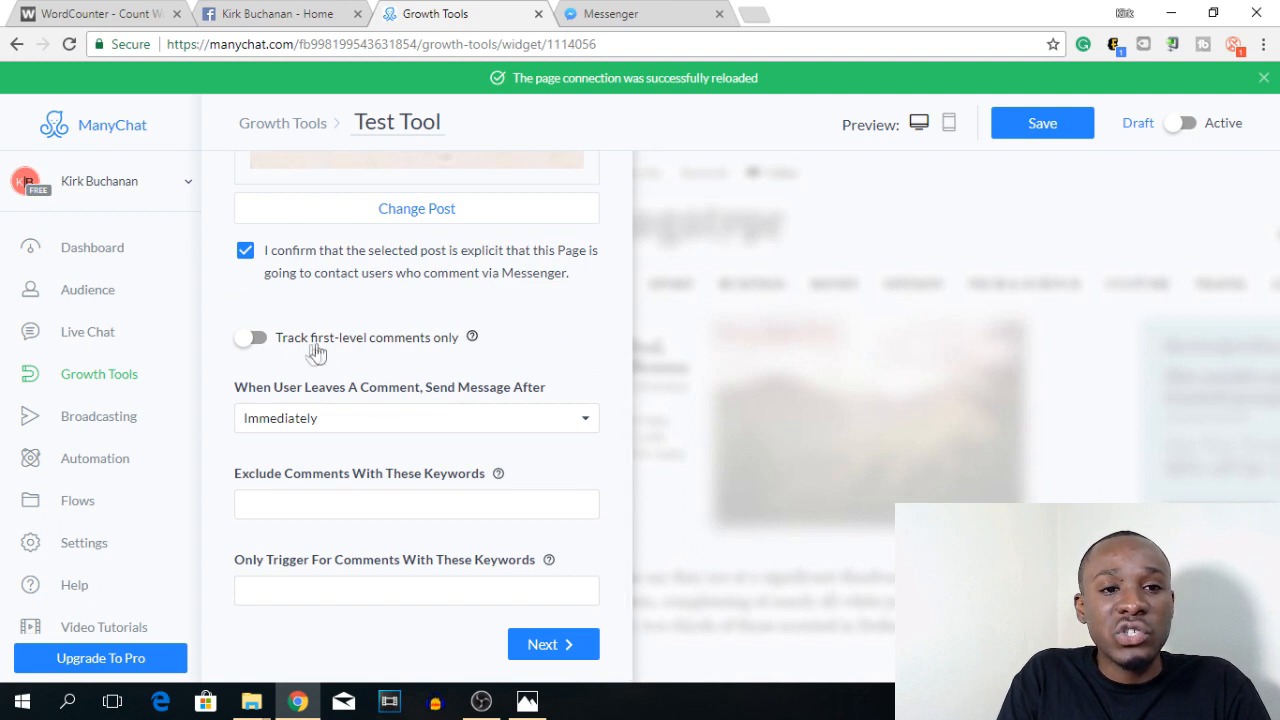
click(258, 340)
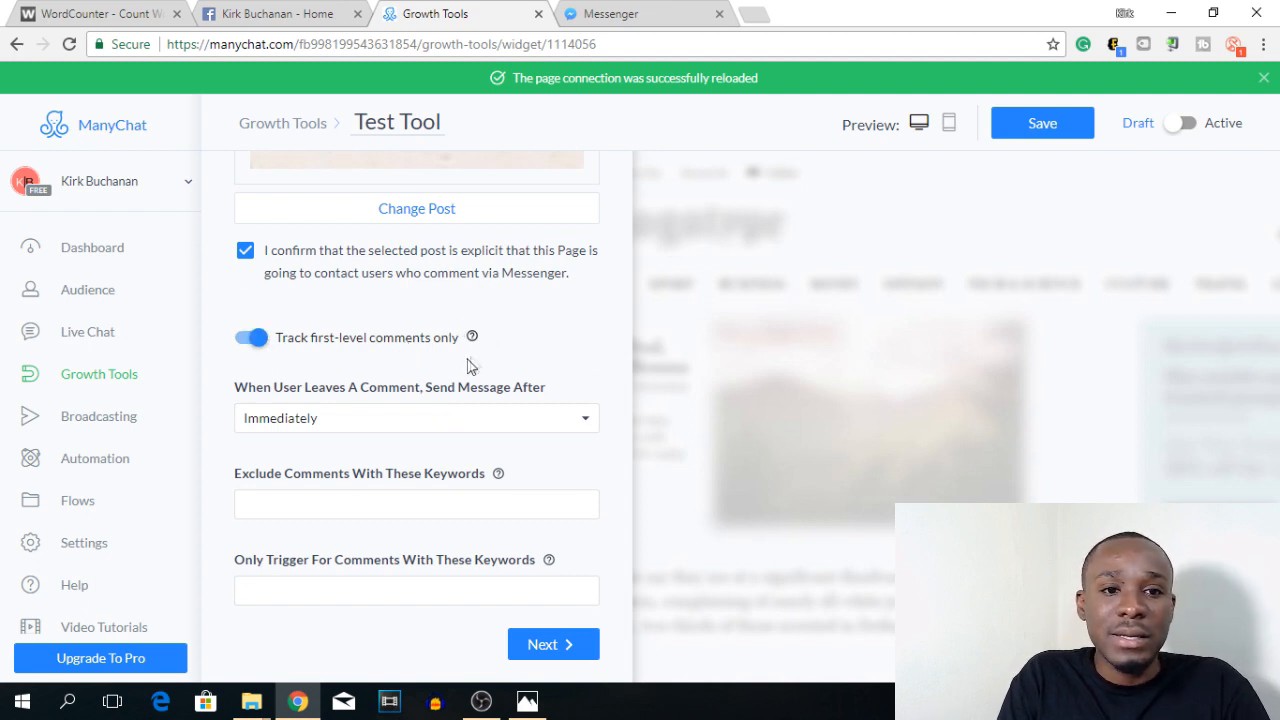
Review the delay options for messaging commenters, keeping the message set to send immediately.
click(342, 420)
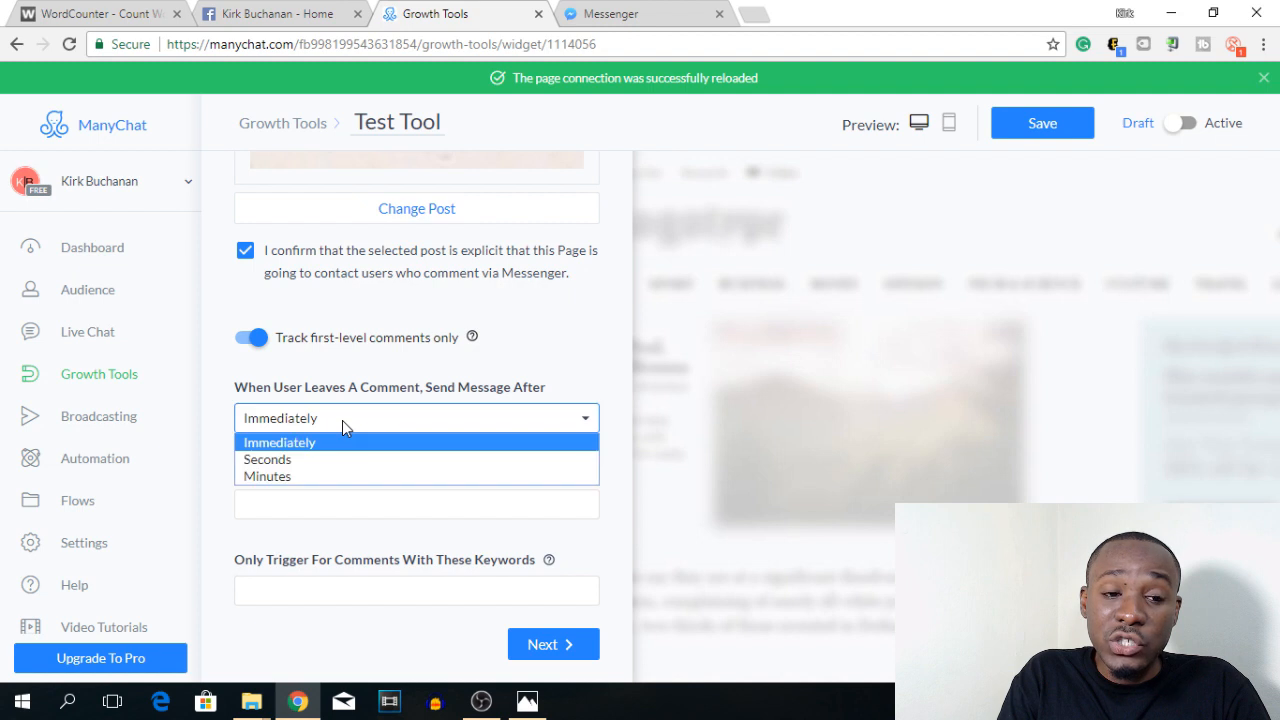
click(342, 420)
click(342, 420)
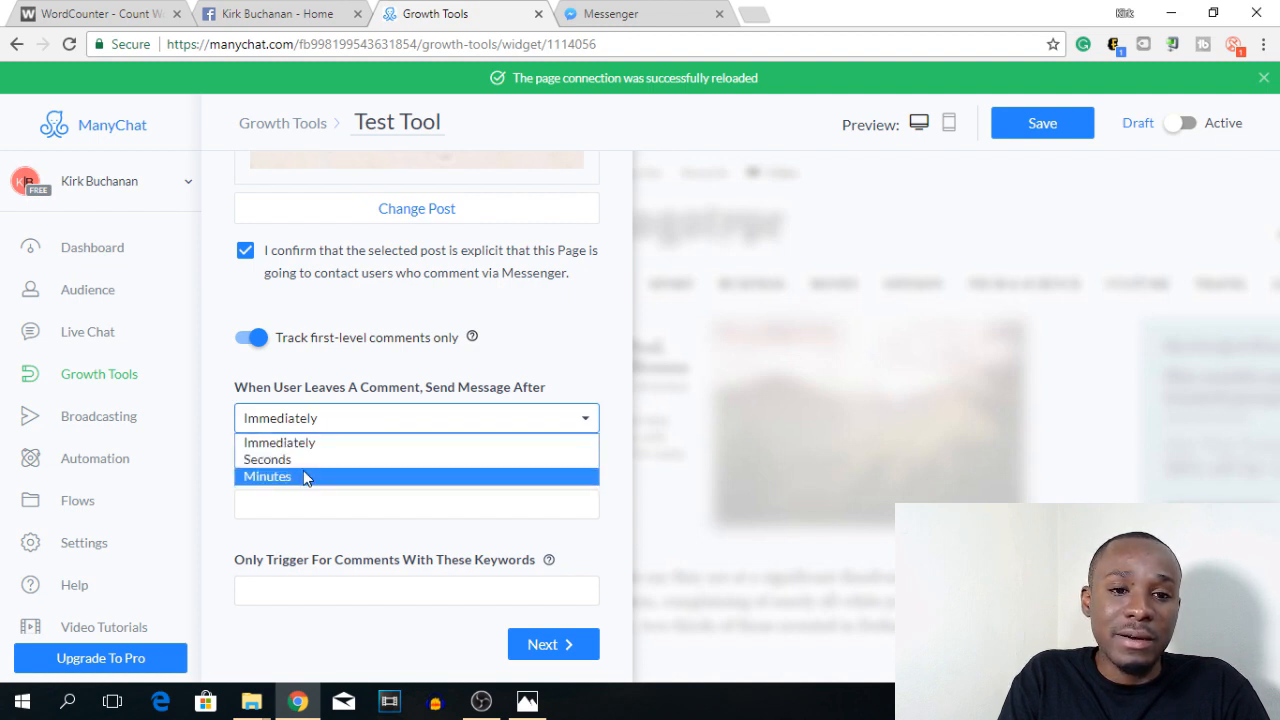
click(354, 428)
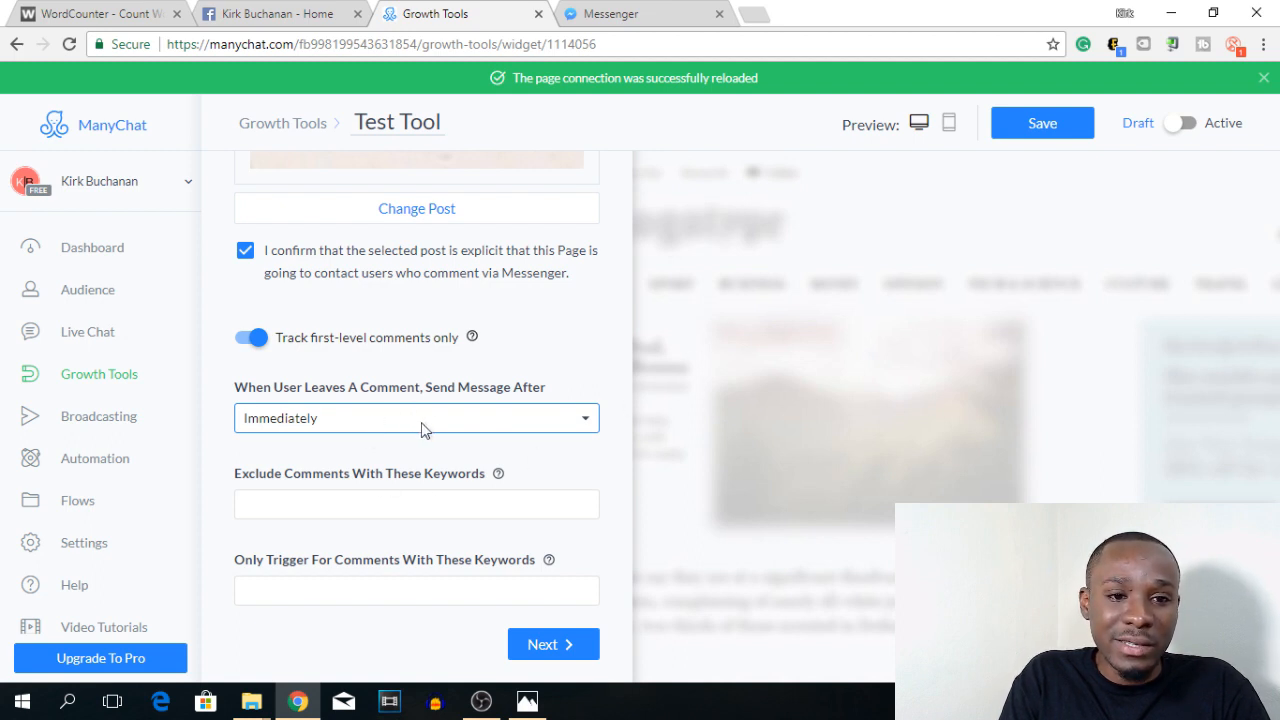
Look at the test lead magnet post on the Facebook page and return to the keyword settings in ManyChat.
click(450, 504)
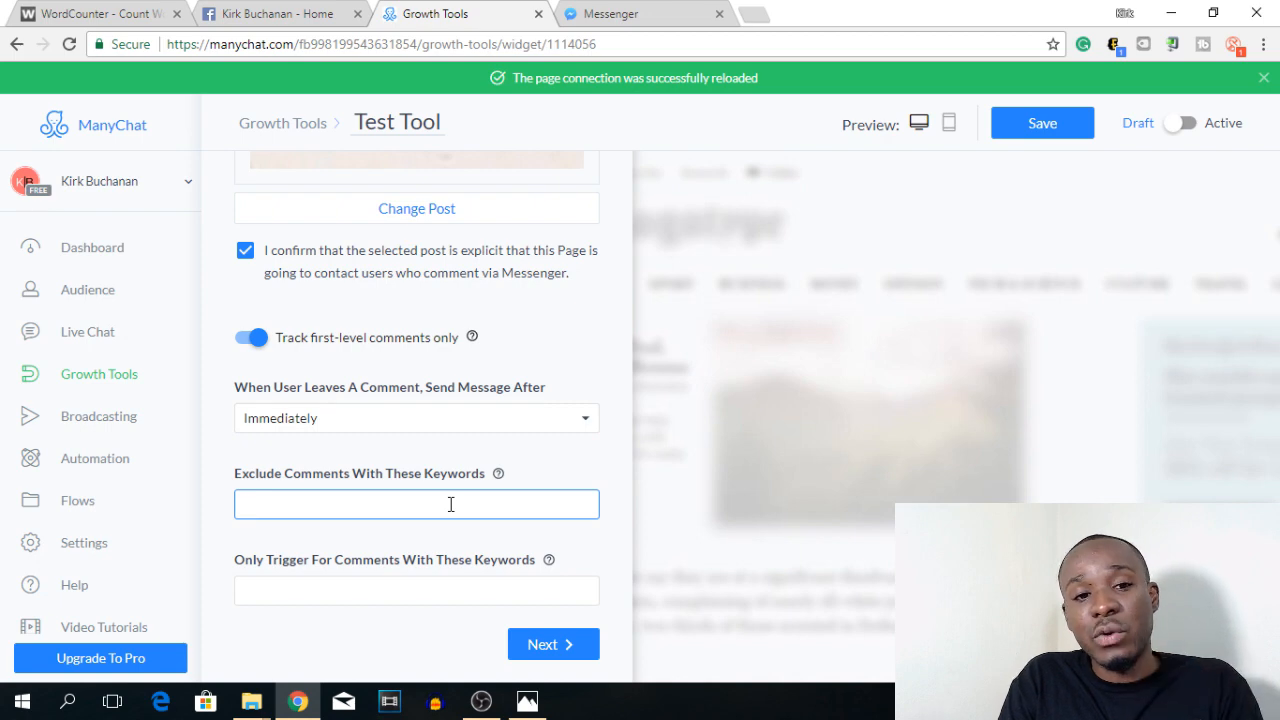
click(270, 14)
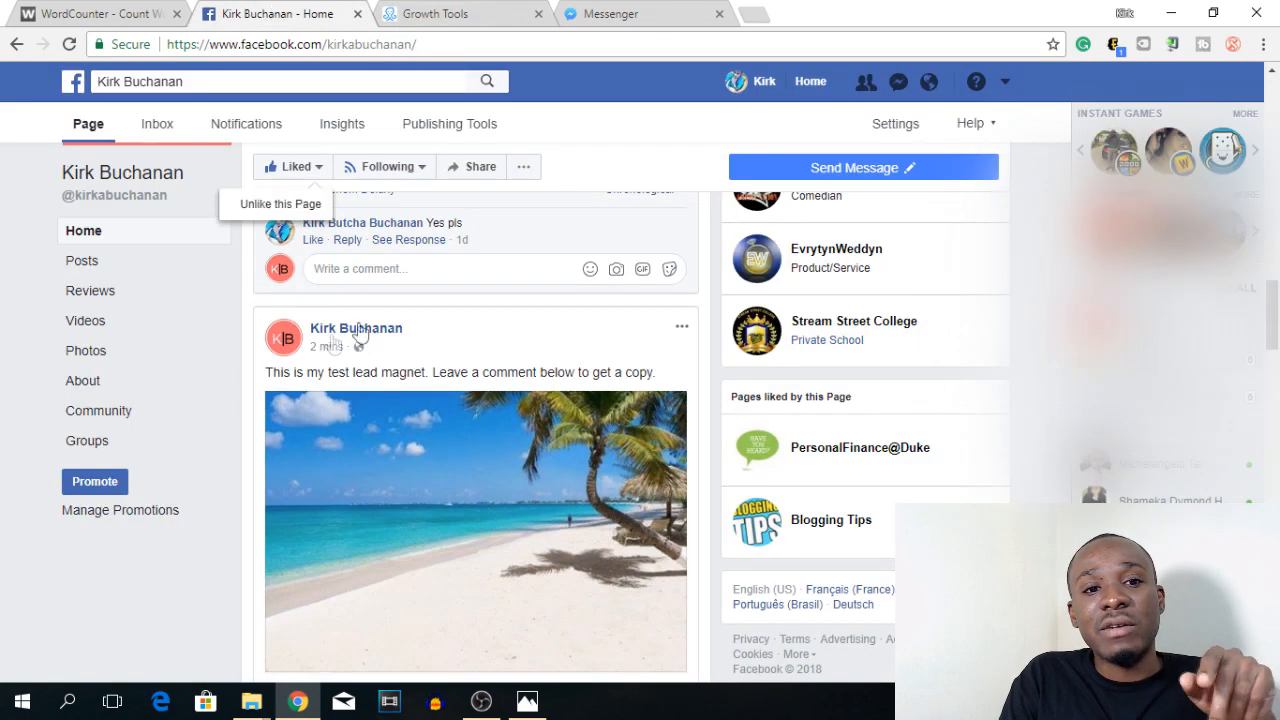
click(410, 14)
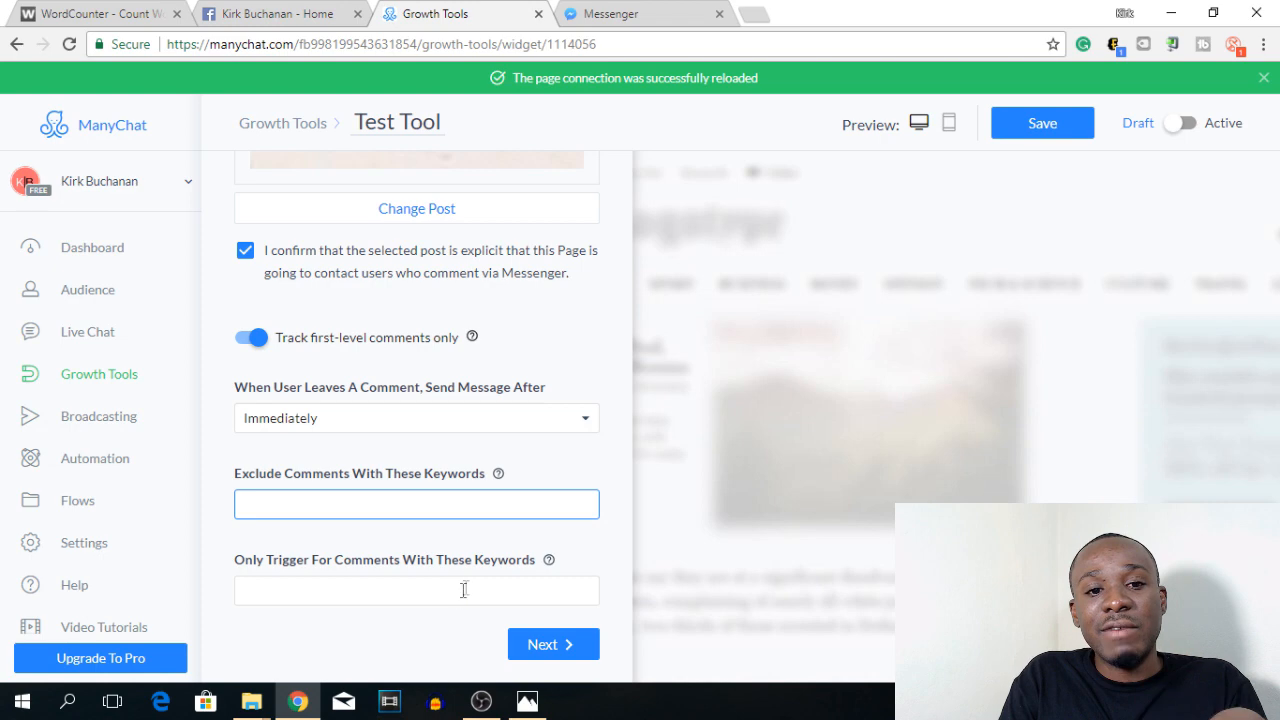
Replace the auto-response text after the Full Name greeting with: Hey if you really want this ebook just type "yes" below.
click(551, 646)
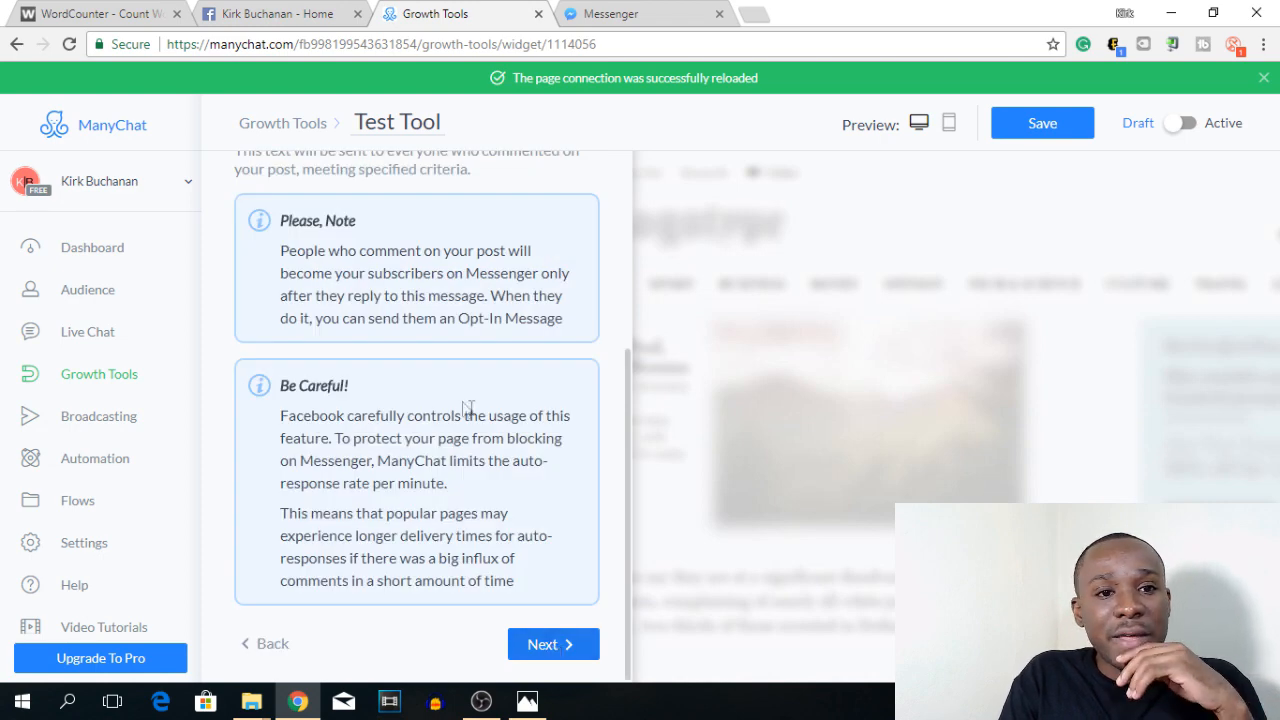
scroll(500, 470, up, 3)
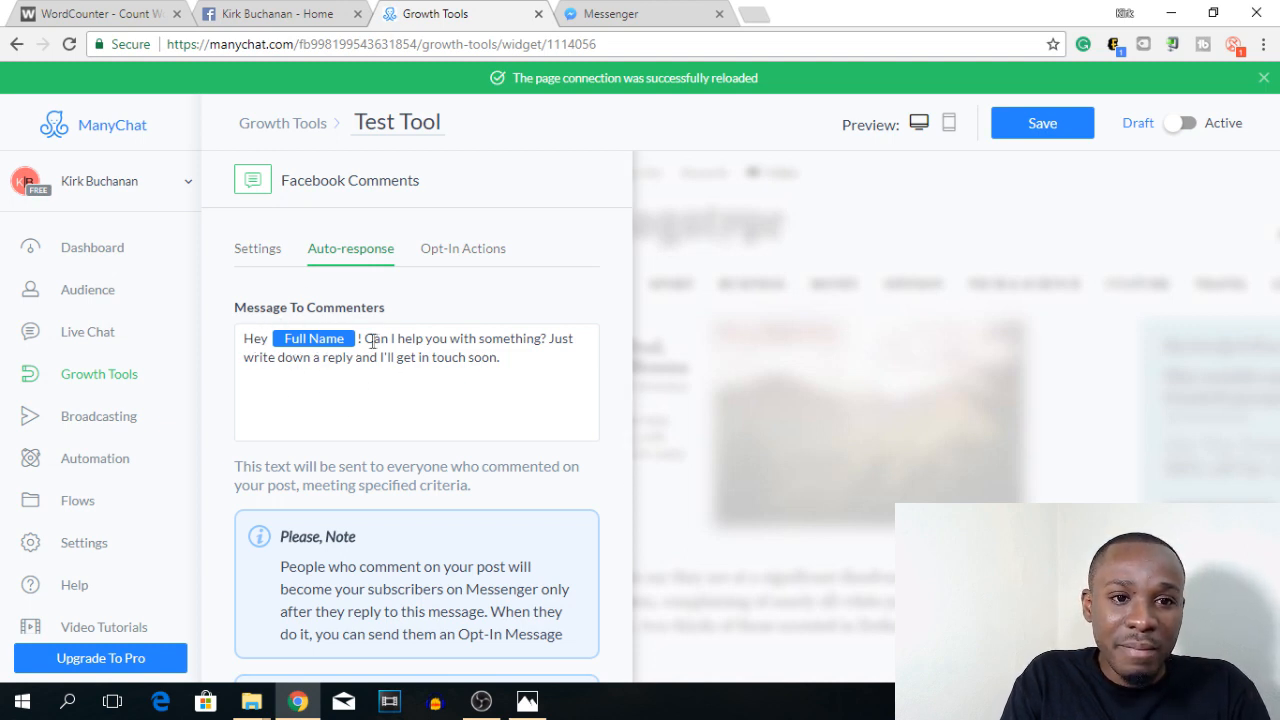
drag(366, 337, 510, 358)
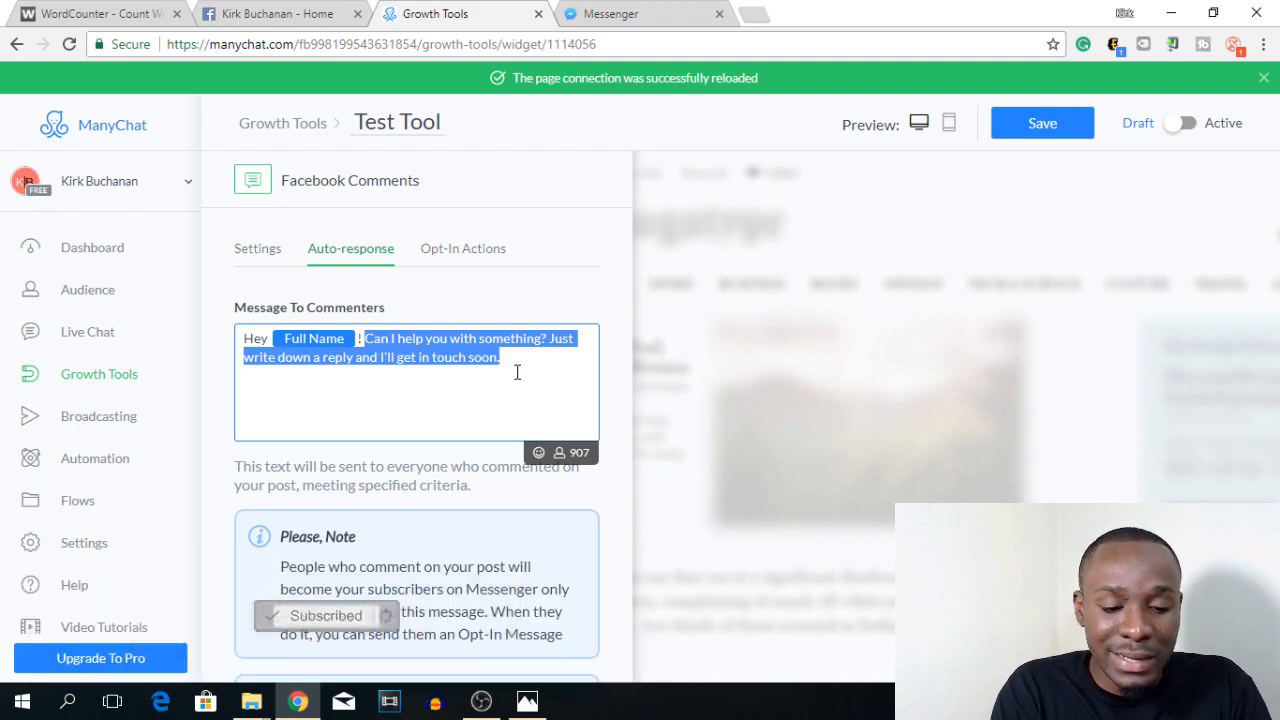
text(He)
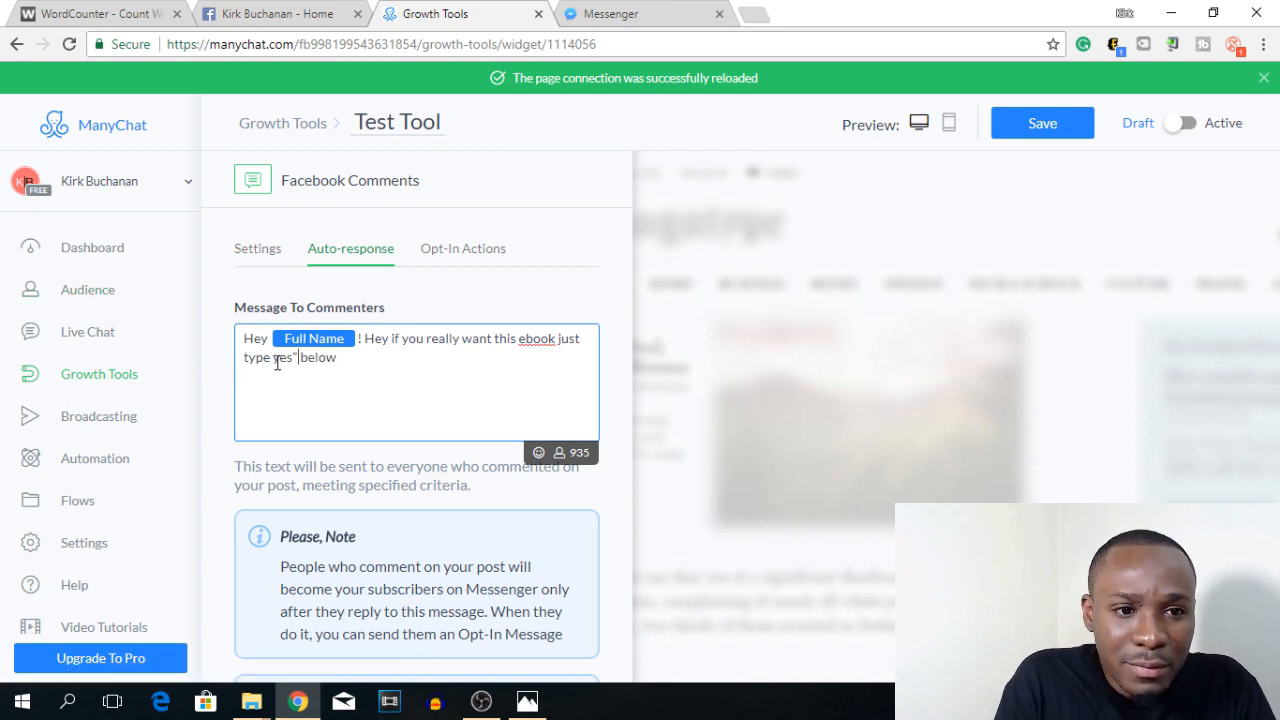
text(")
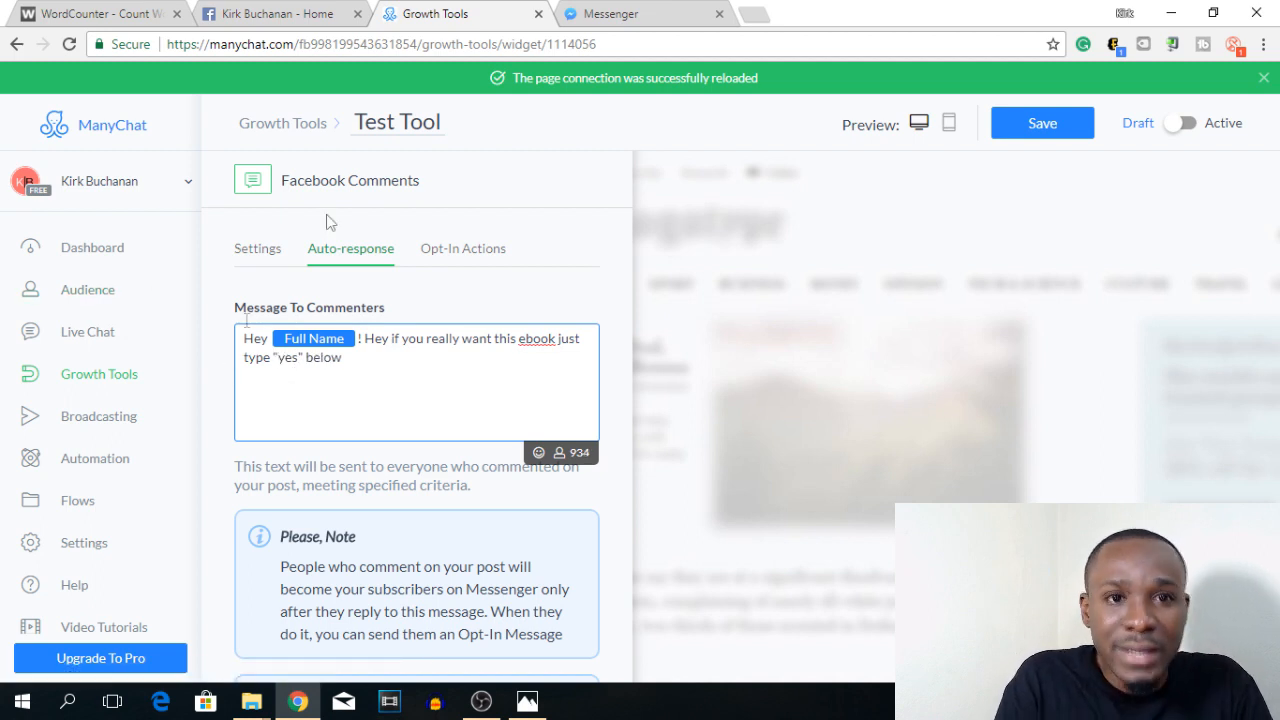
Check the example conversation in comm.jpg in Photos, and review the auto-response message and its notes back in ManyChat.
click(525, 702)
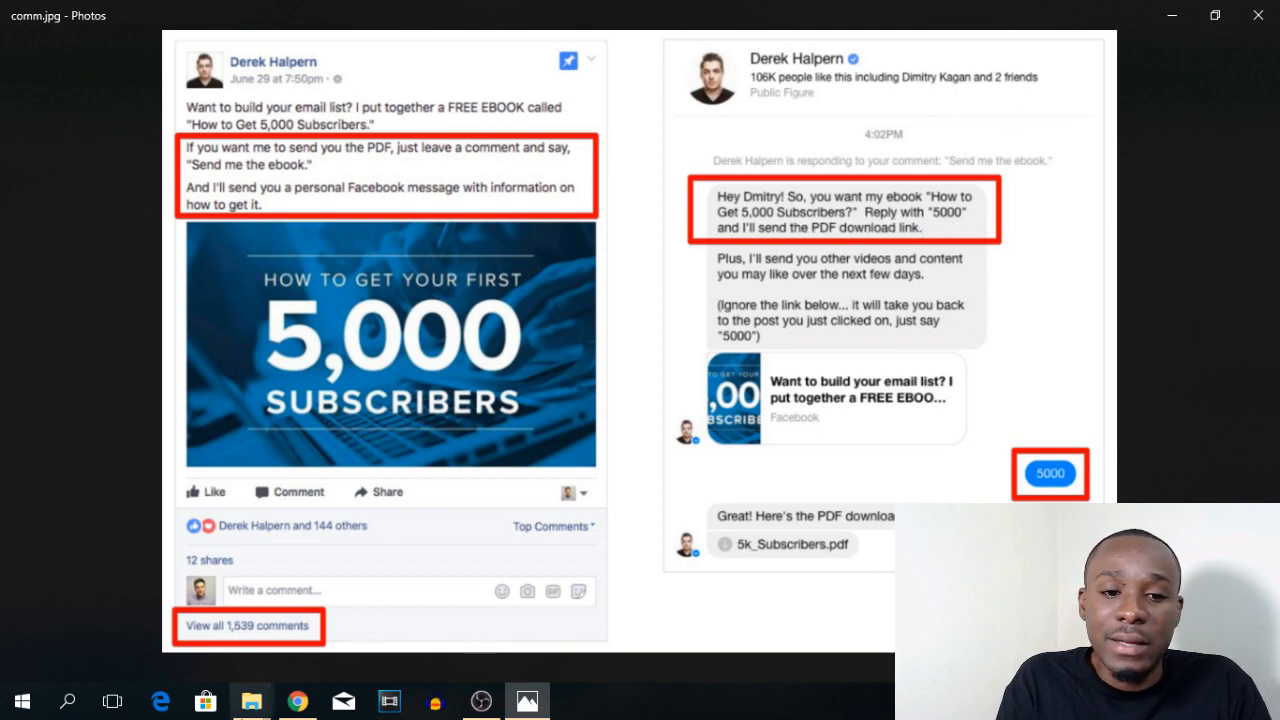
click(296, 704)
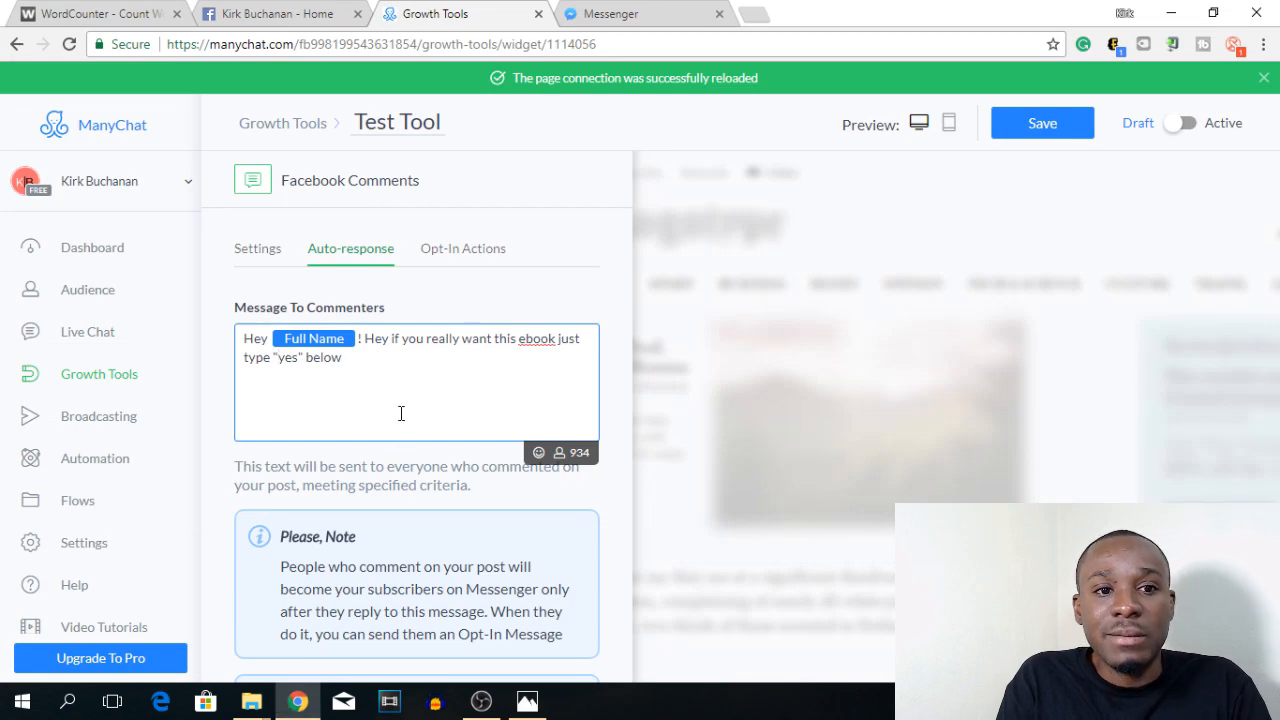
scroll(535, 345, down, 3)
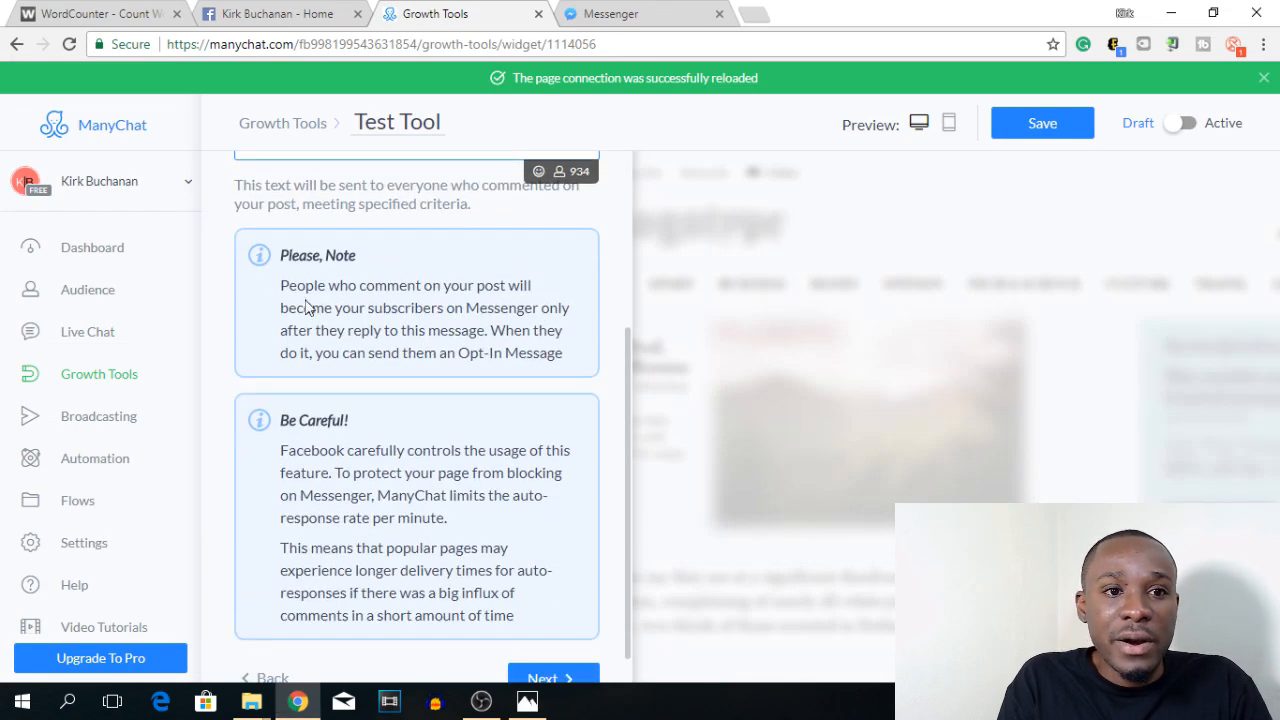
scroll(425, 365, up, 3)
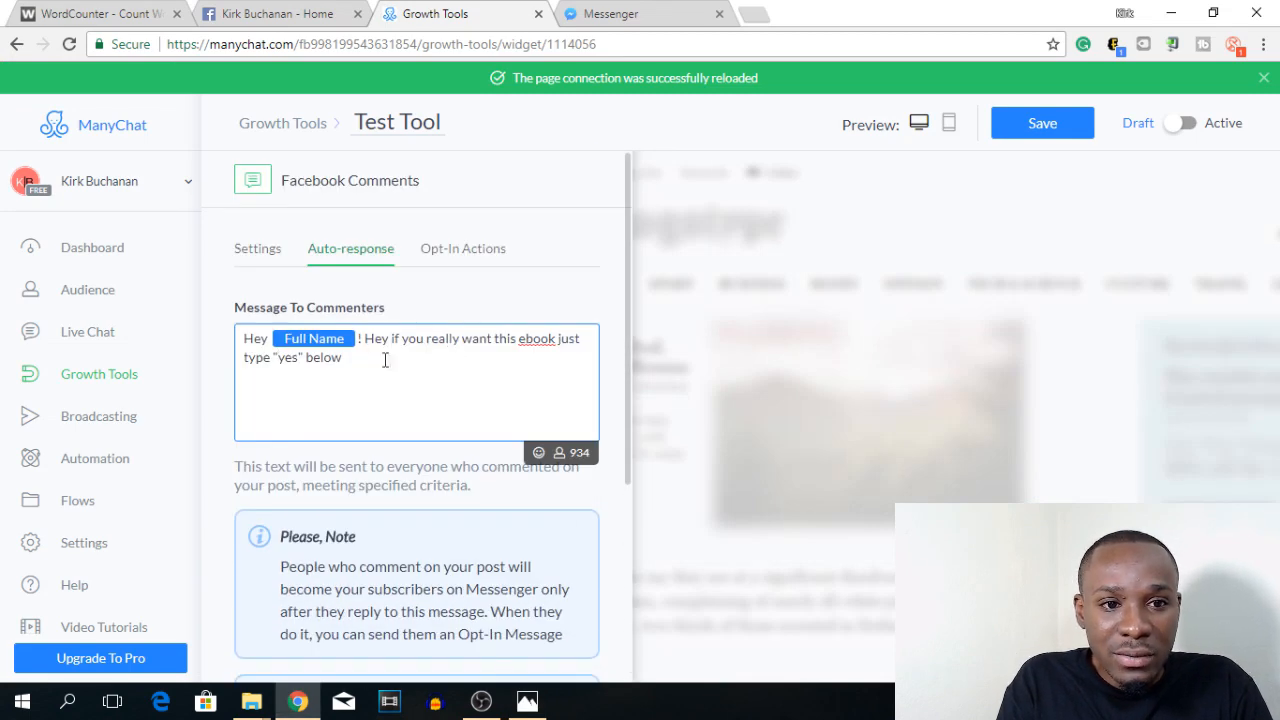
scroll(385, 360, down, 3)
scroll(371, 329, up, 3)
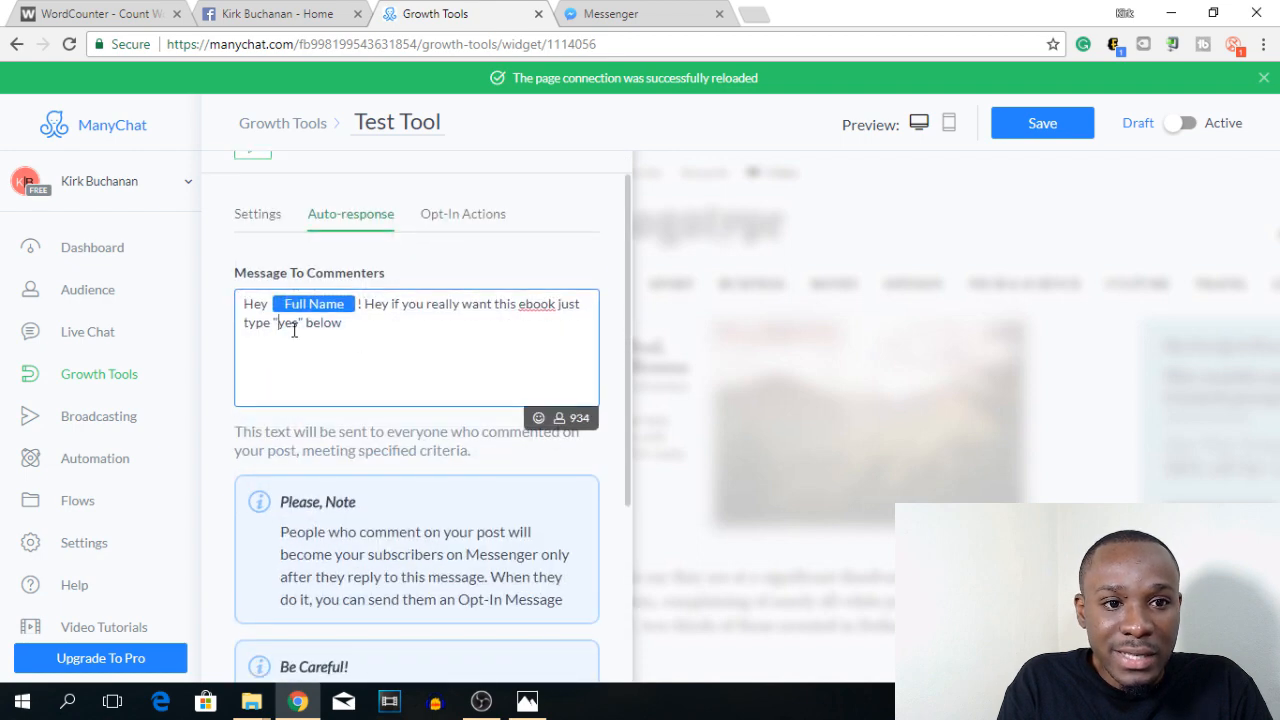
In the opt-in actions, send the opt-in message only to users who reply with the keywords yes, "yes", 'yes'.
scroll(494, 361, down, 3)
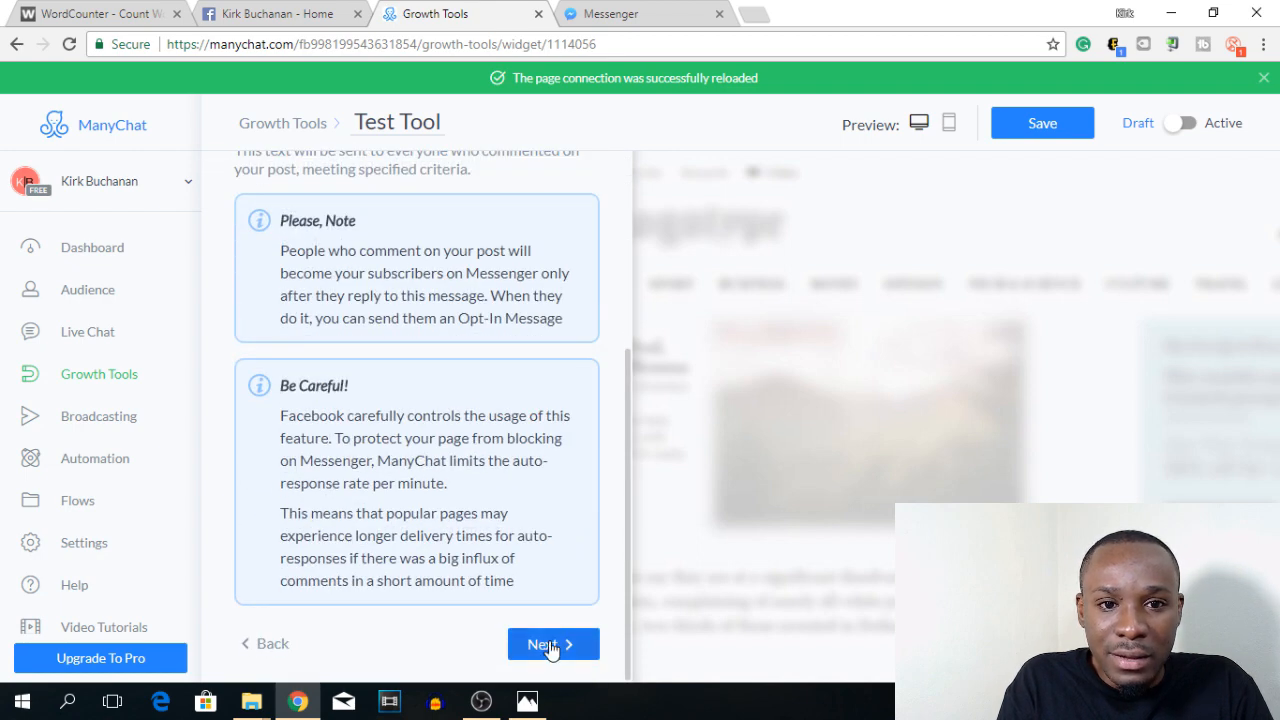
click(549, 646)
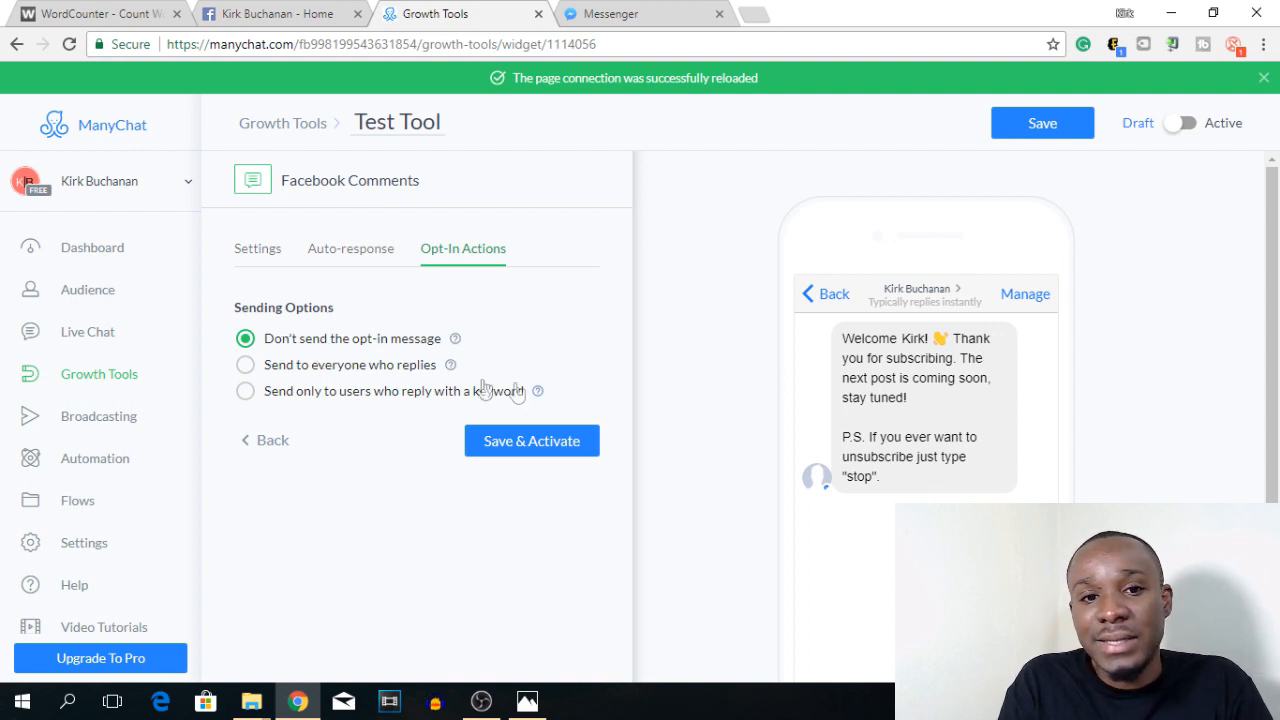
click(248, 369)
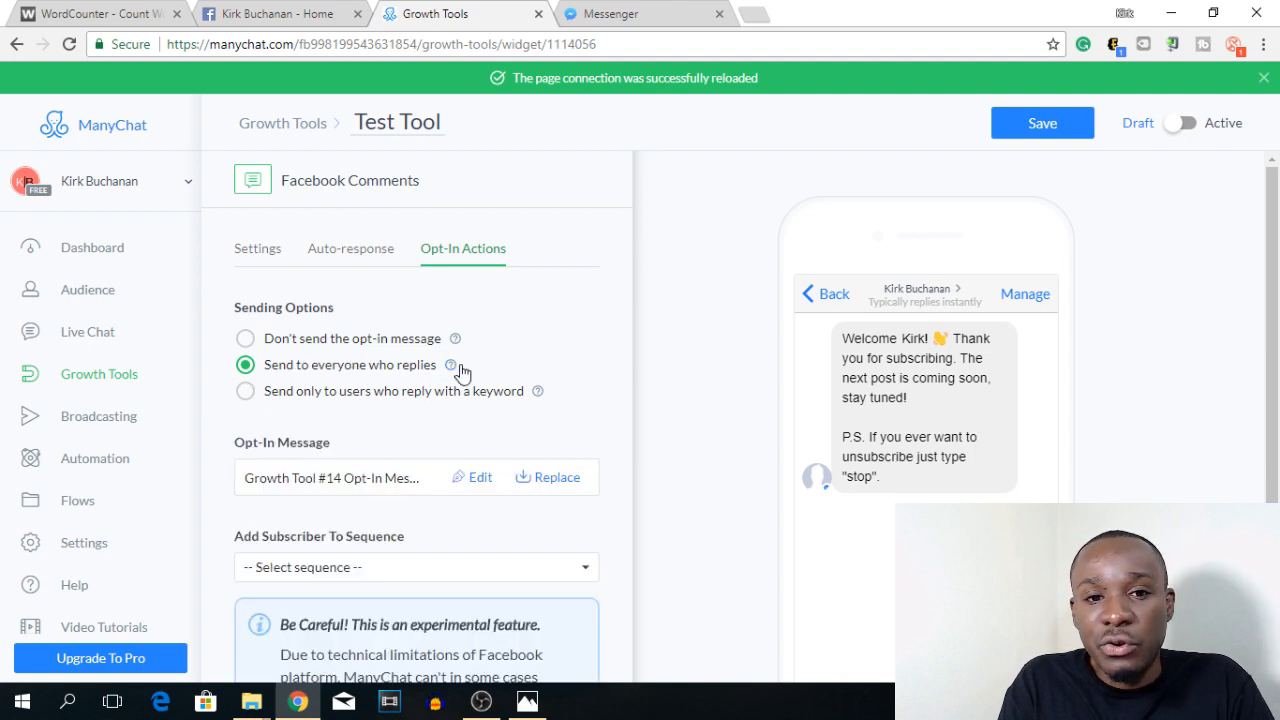
mouse_move(451, 372)
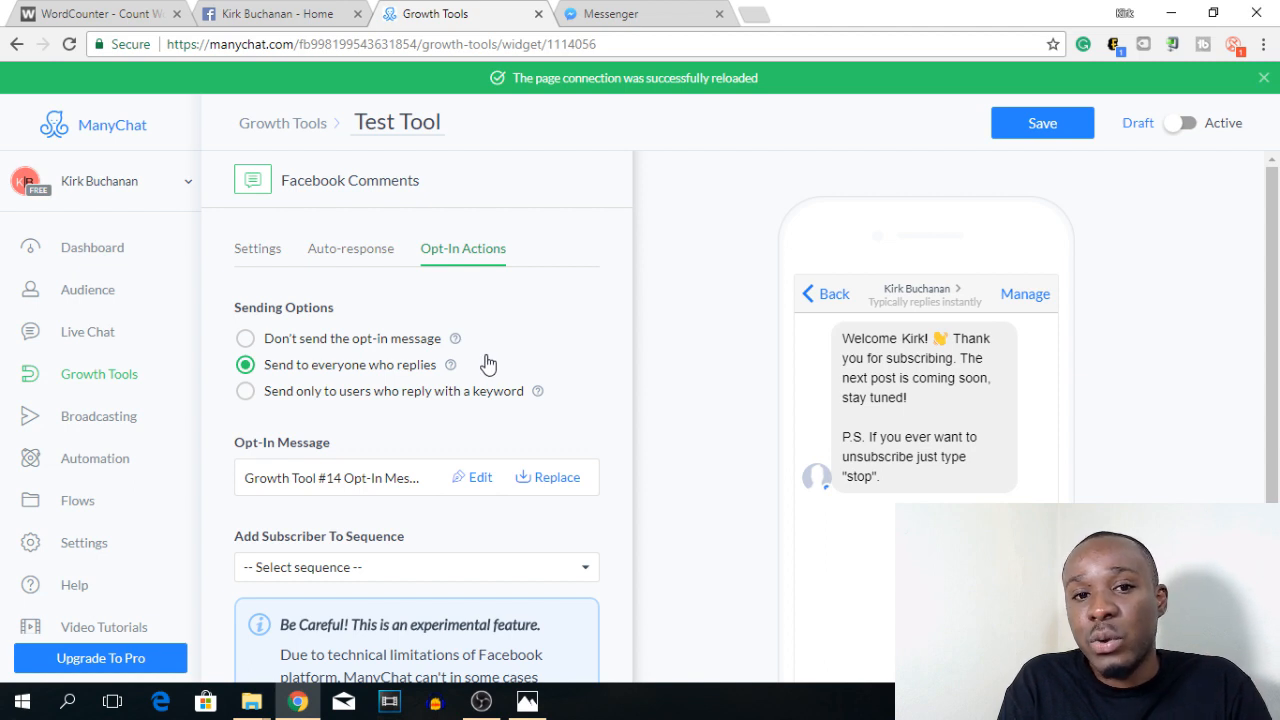
click(246, 392)
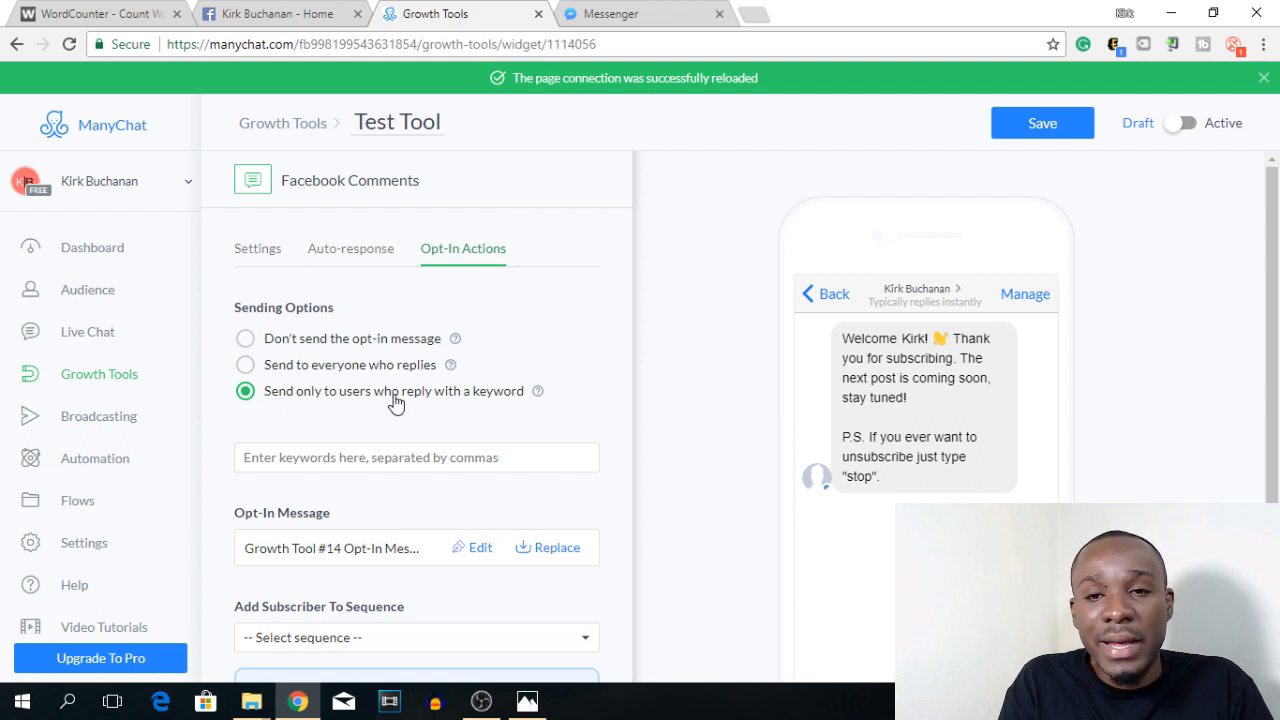
click(405, 449)
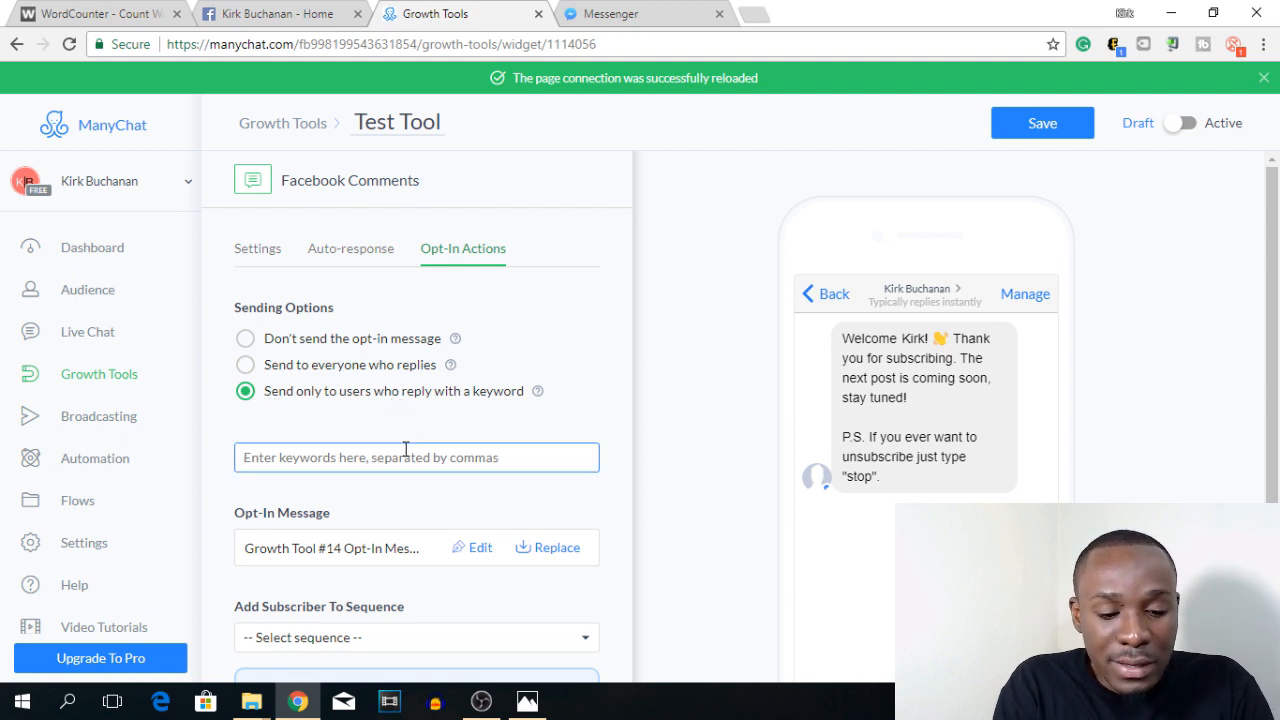
text(yes, "yes", 'yes)
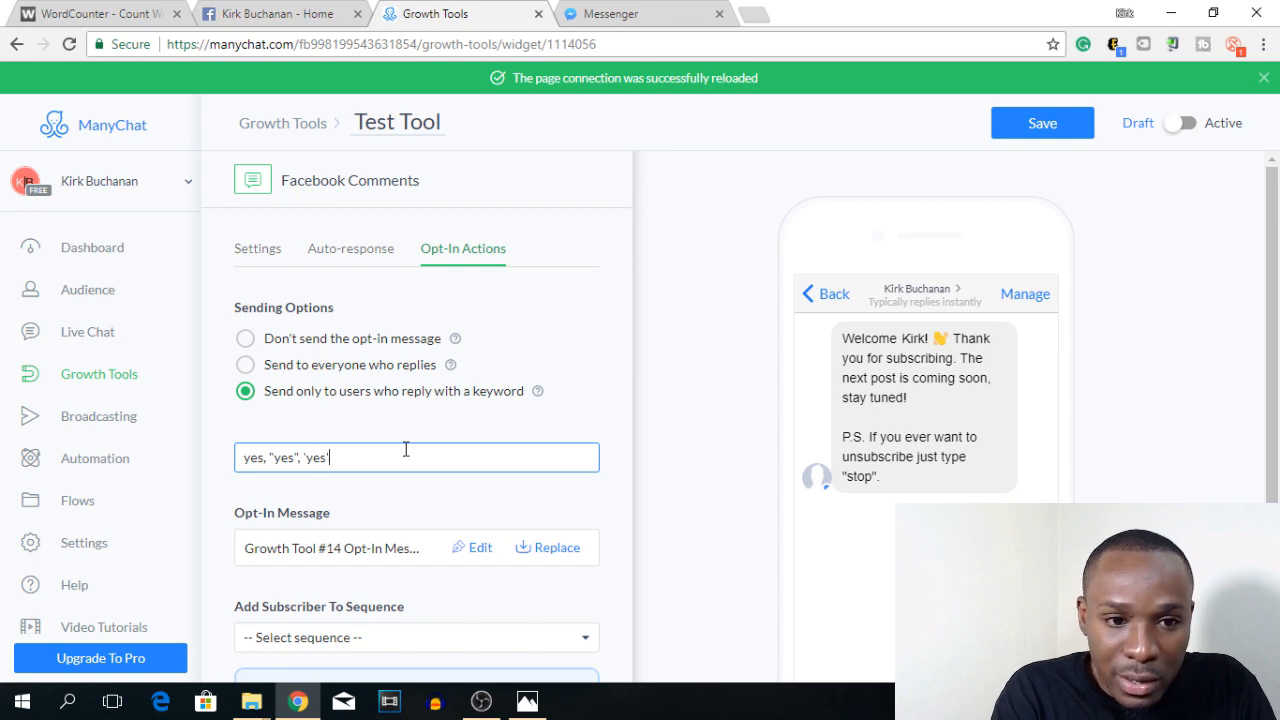
scroll(401, 450, down, 2)
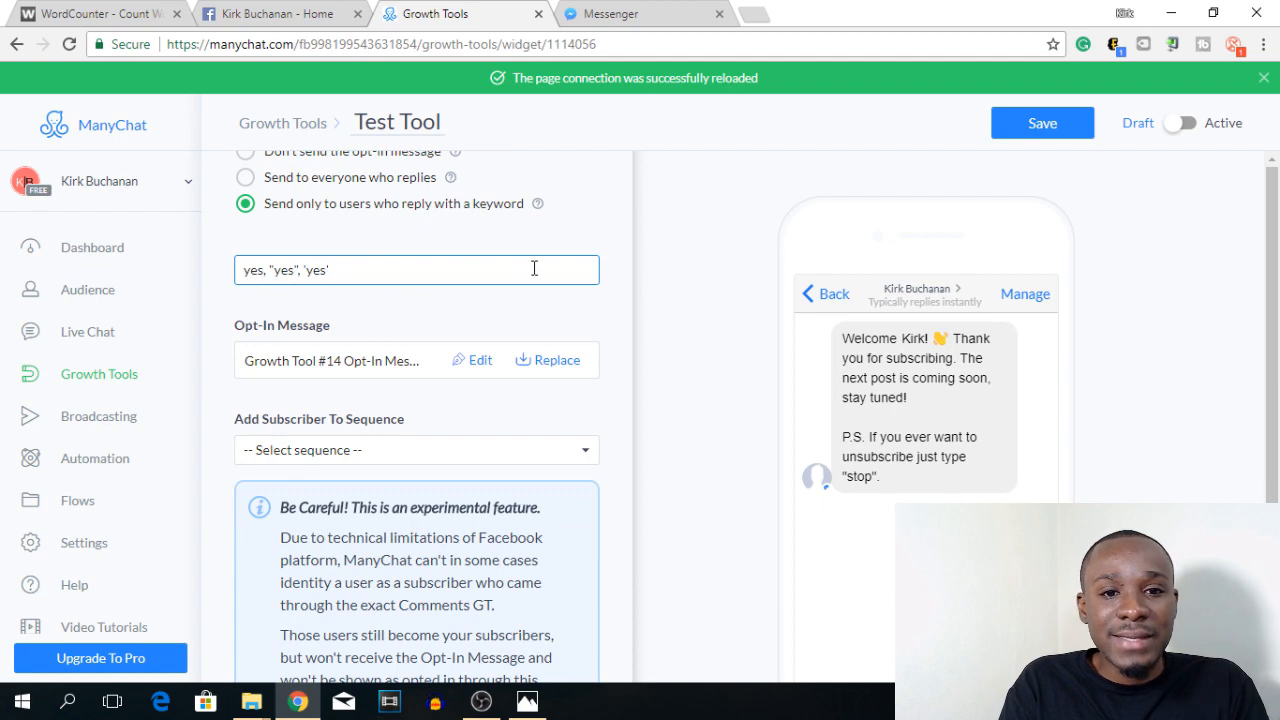
Save the Test Tool growth tool with its keyword-based opt-in settings.
scroll(534, 268, down, 2)
scroll(634, 251, up, 1)
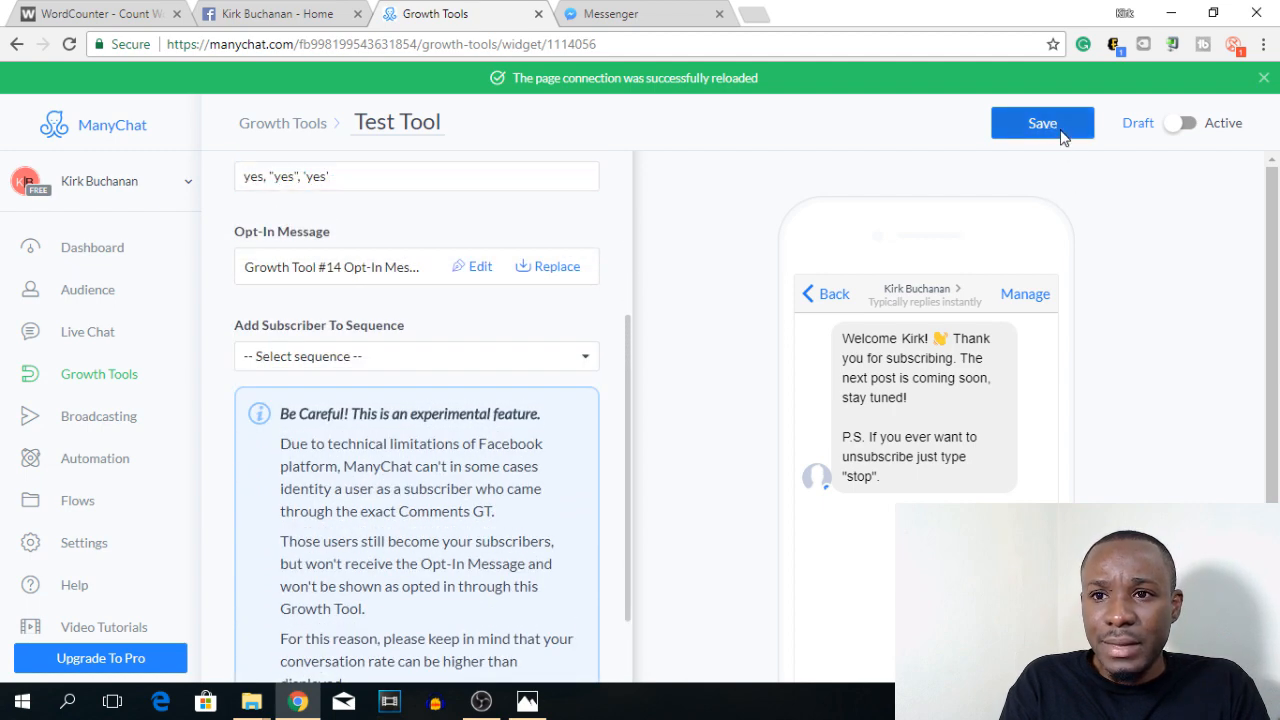
click(1060, 136)
scroll(408, 300, up, 1)
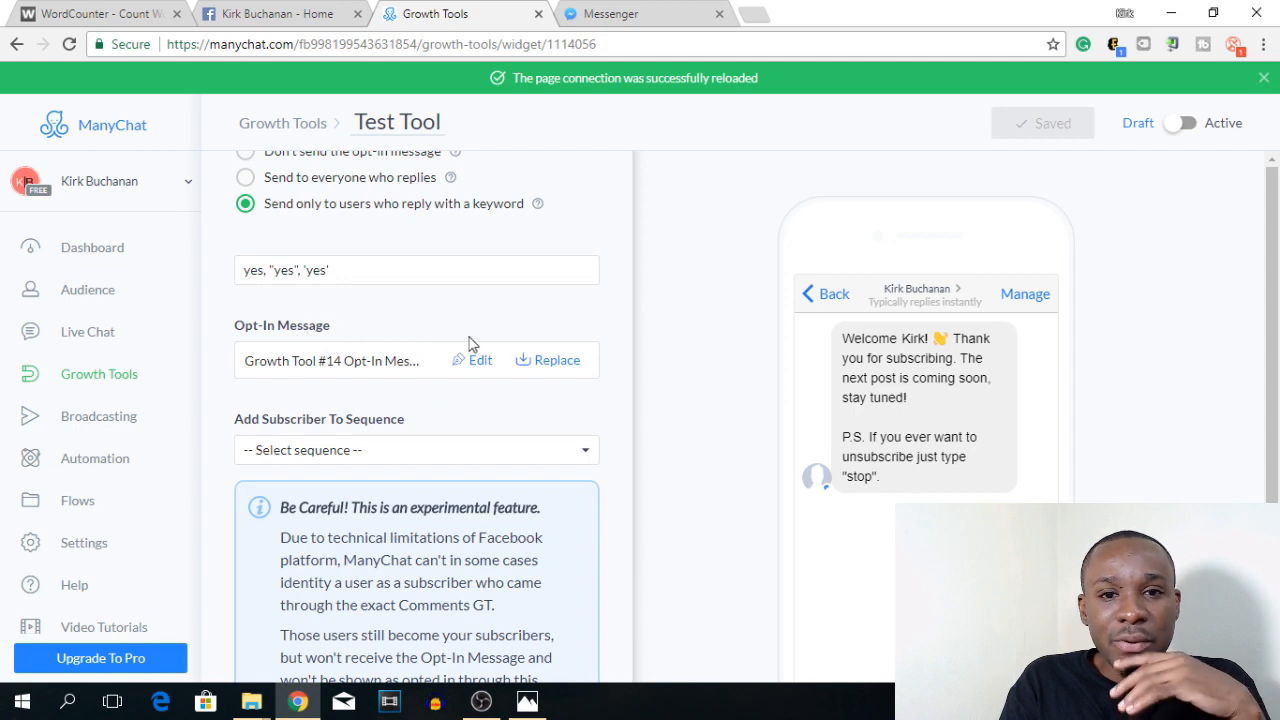
In the opt-in message, replace the text after the First Name greeting with: Here's the eBook i promised. Enjoy!
click(484, 364)
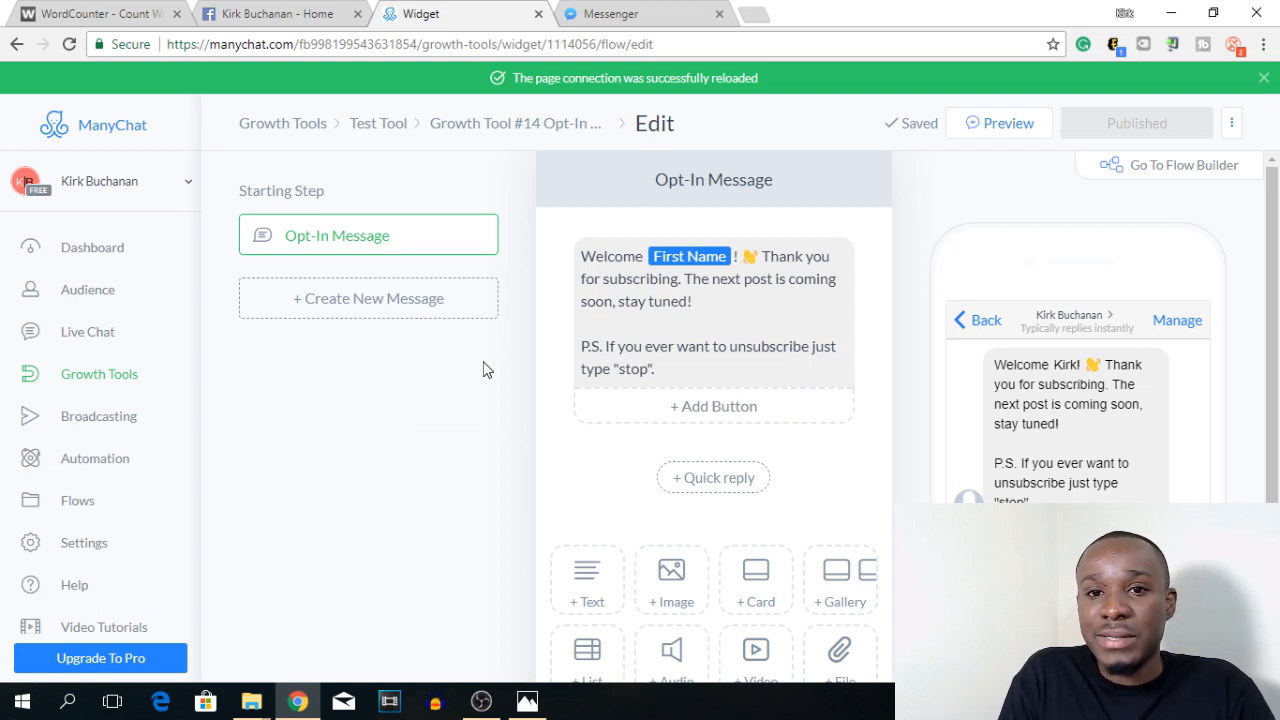
click(530, 703)
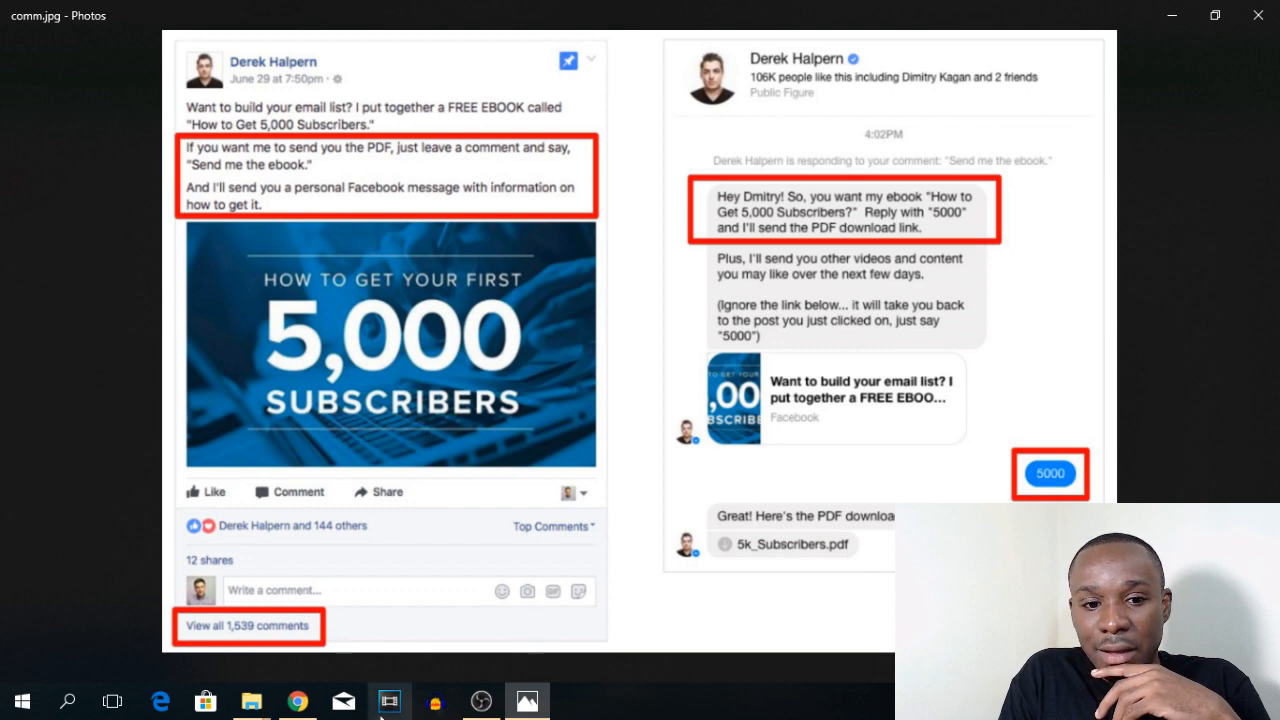
click(298, 703)
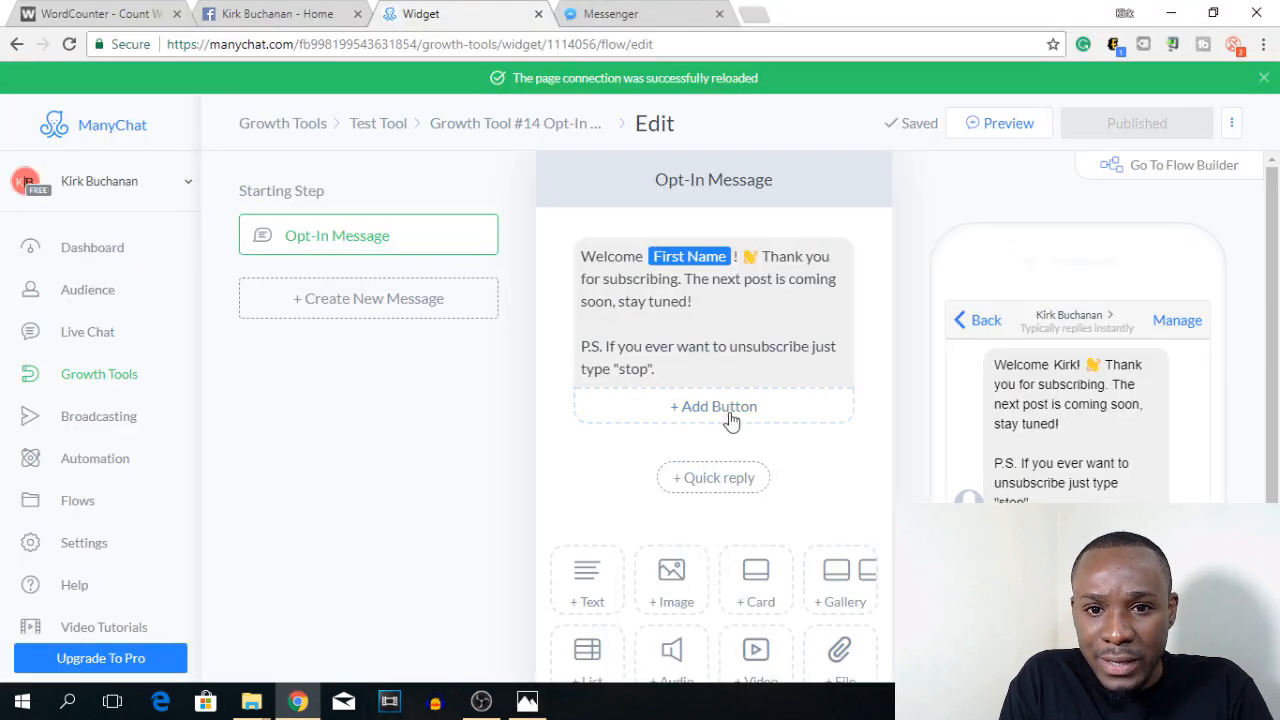
drag(764, 258, 719, 303)
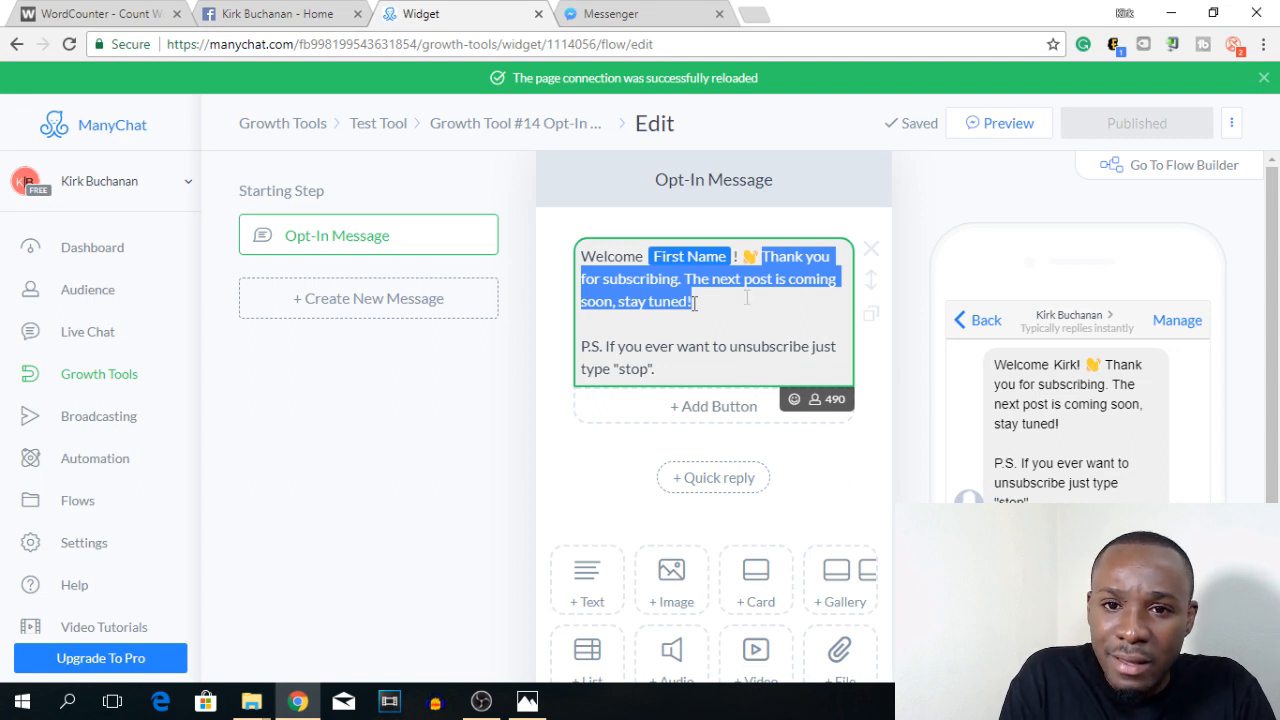
text(Here)
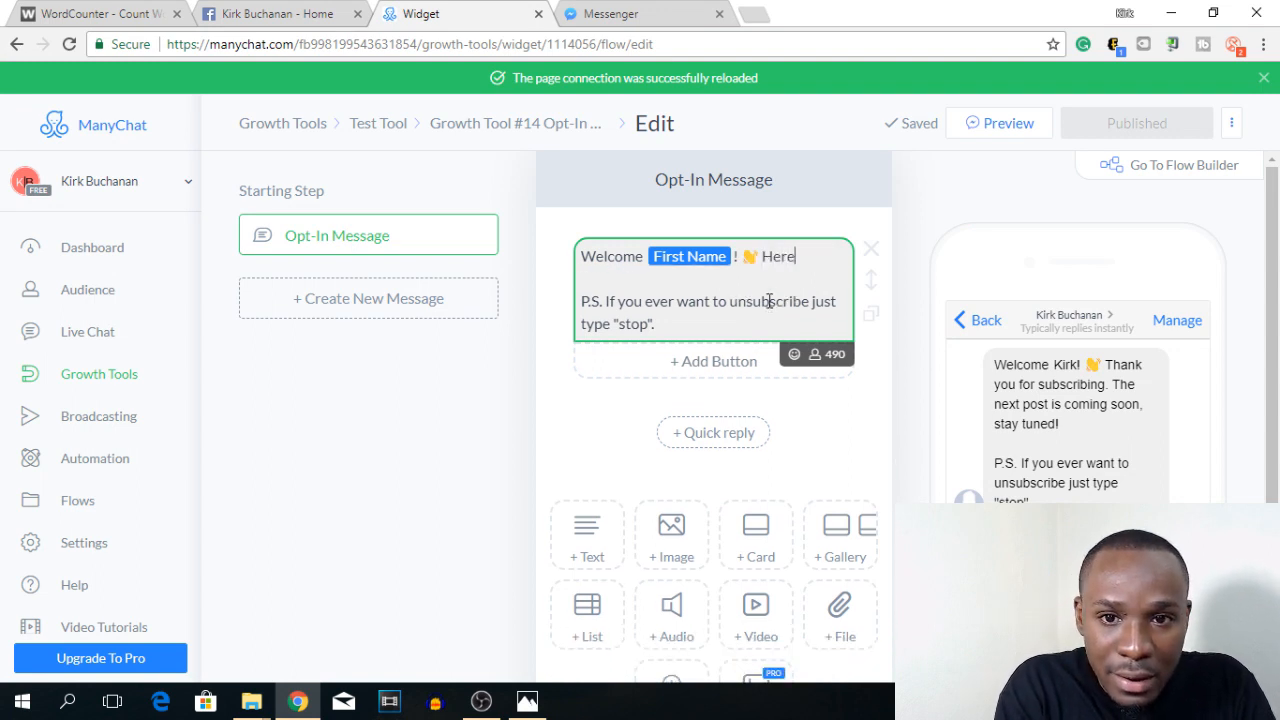
text('s the e)
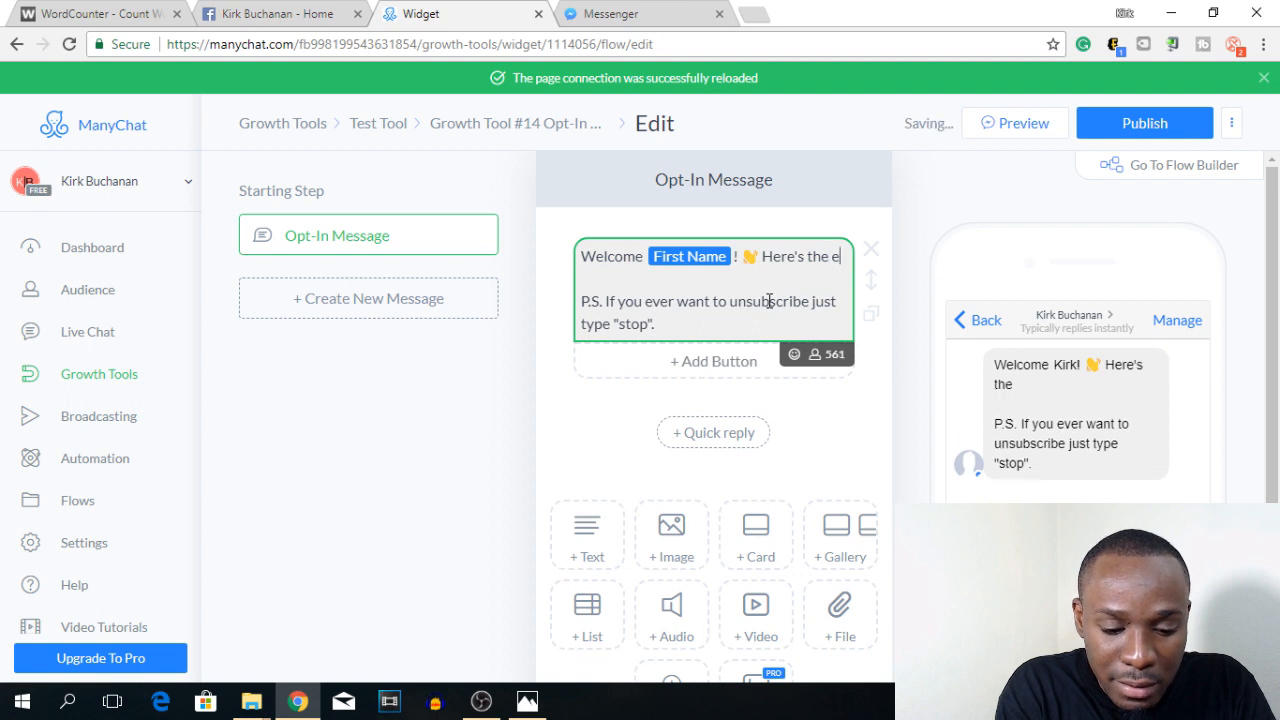
text(Book i promised)
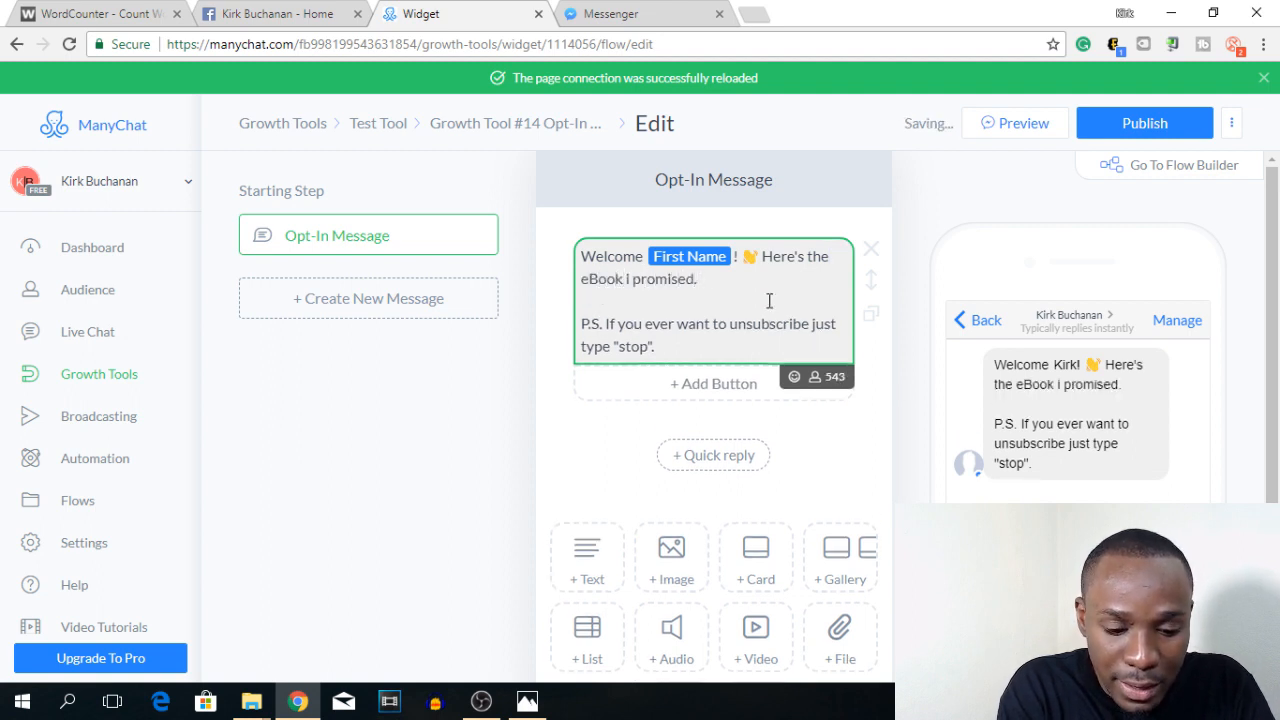
text(. Enjoy!)
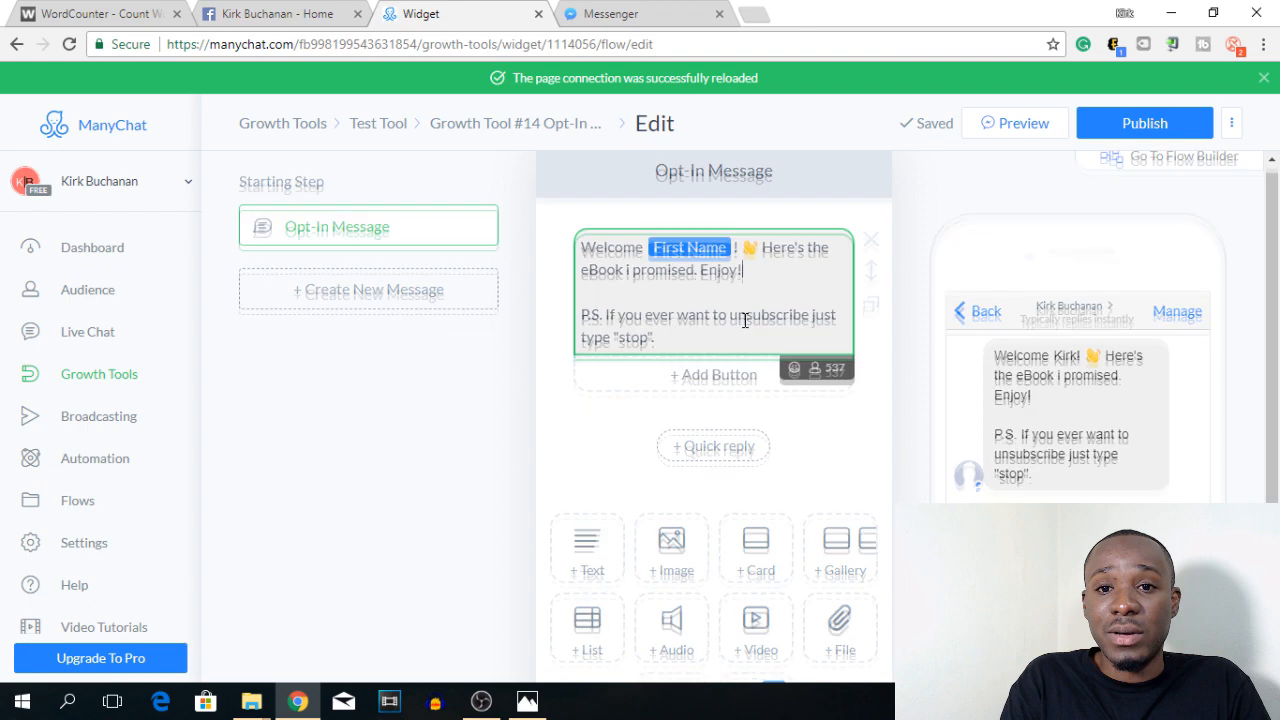
Keep the unsubscribe note and attach TEST DOCUMENT.pdf from Downloads as a file block below the opt-in message text.
scroll(676, 266, down, 2)
scroll(676, 222, up, 1)
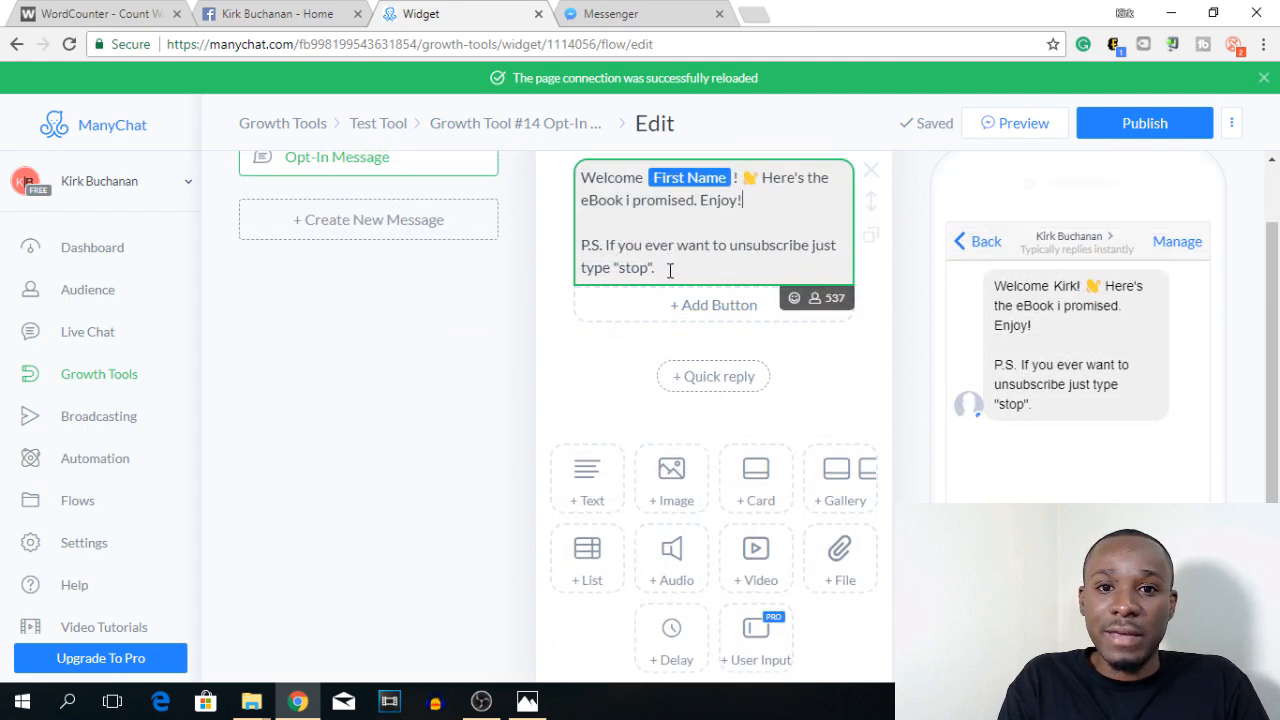
drag(670, 270, 589, 252)
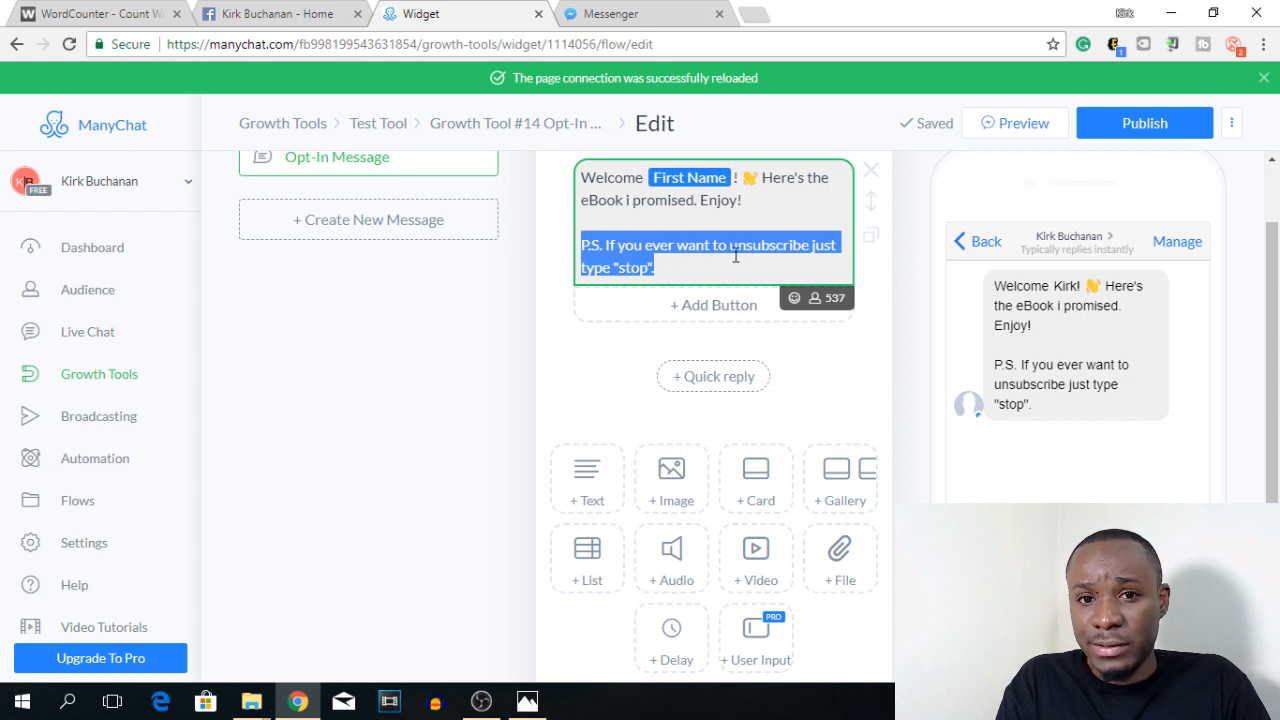
scroll(762, 276, down, 1)
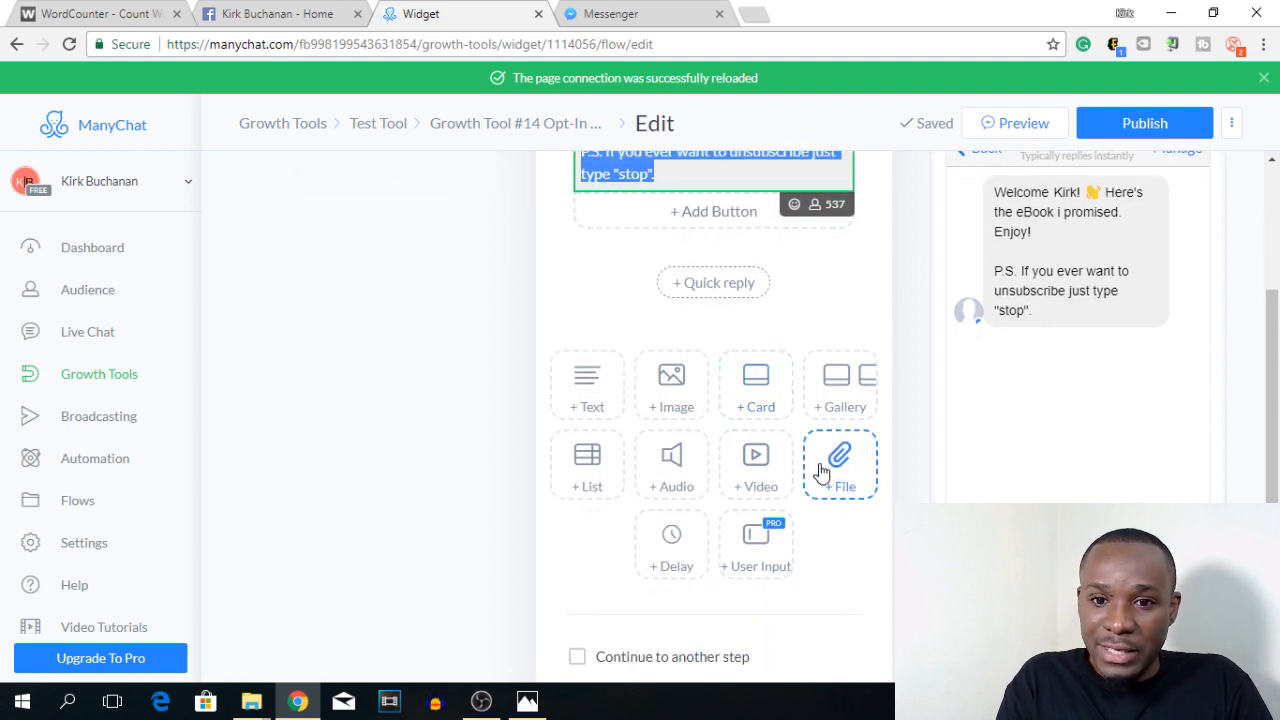
scroll(786, 375, up, 2)
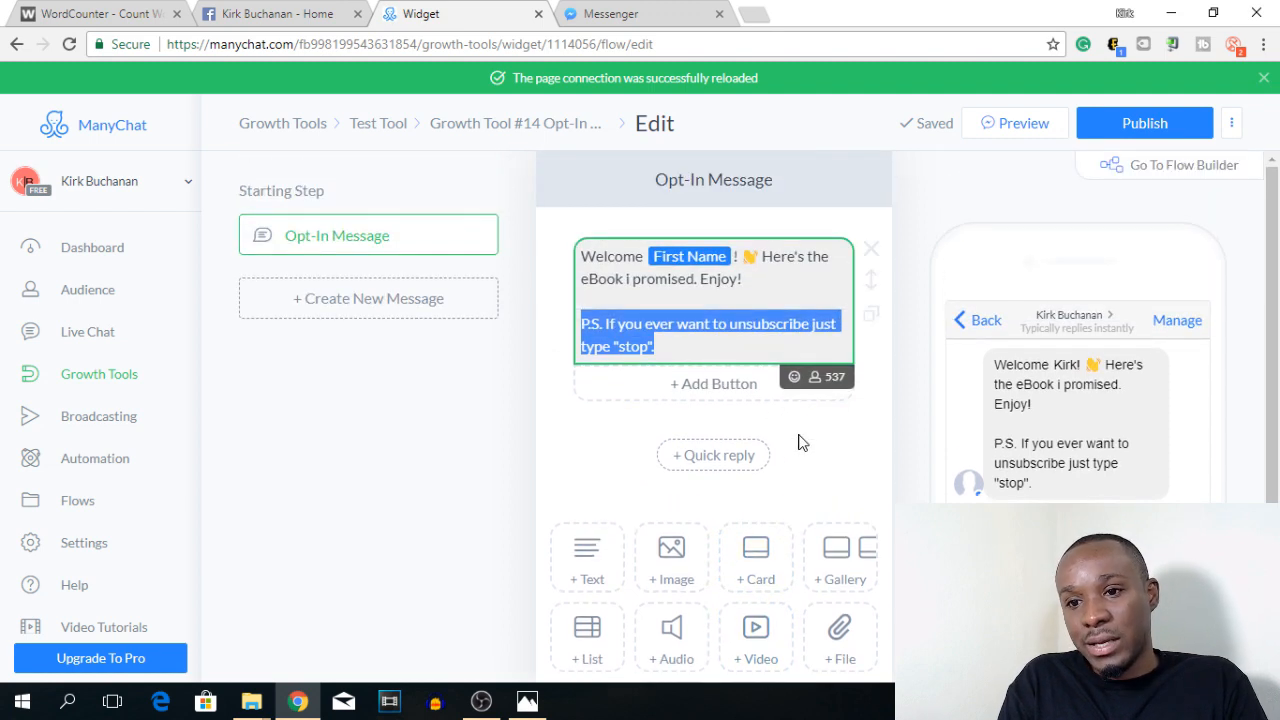
scroll(800, 443, down, 2)
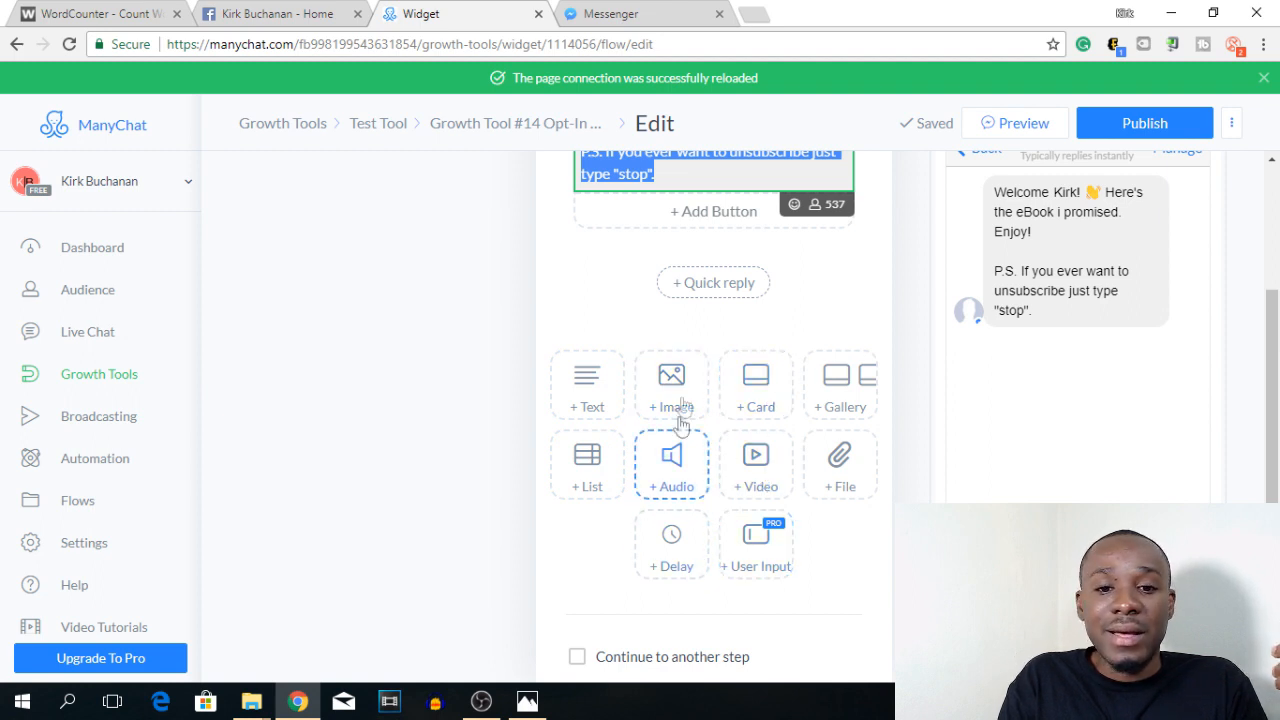
click(840, 462)
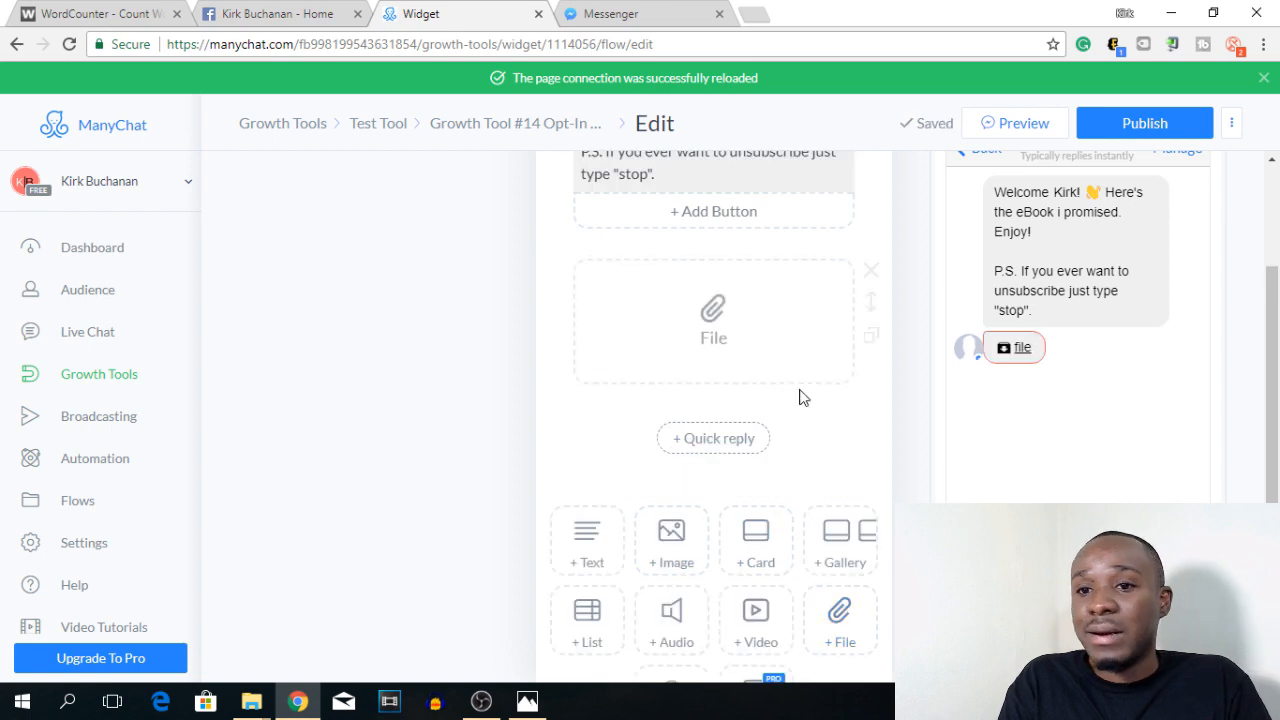
click(726, 321)
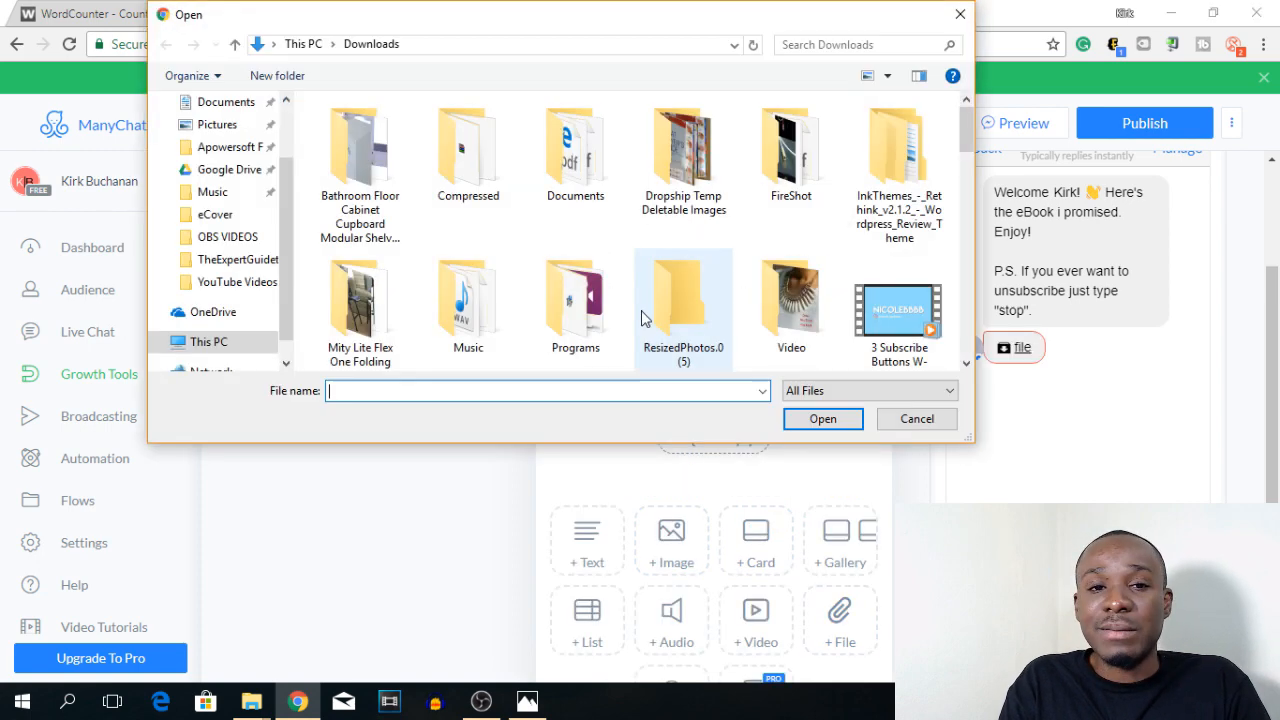
scroll(958, 277, down, 1)
scroll(958, 277, down, 3)
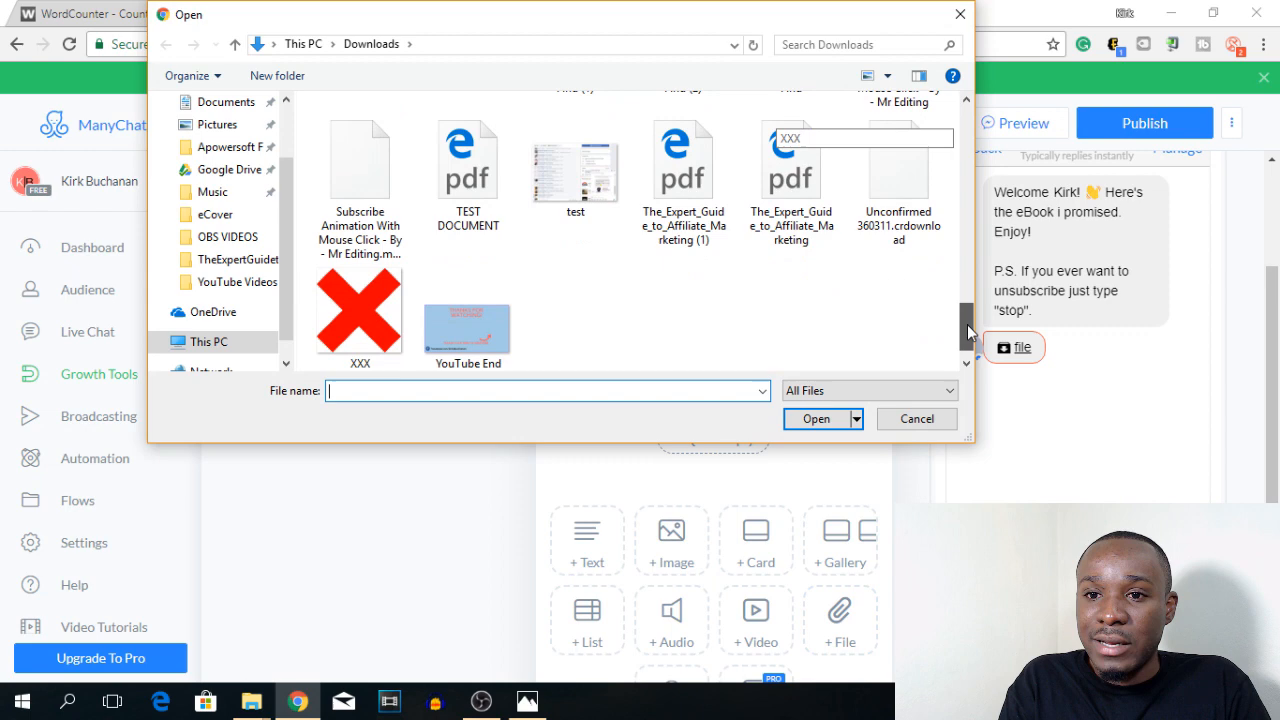
double_click(466, 150)
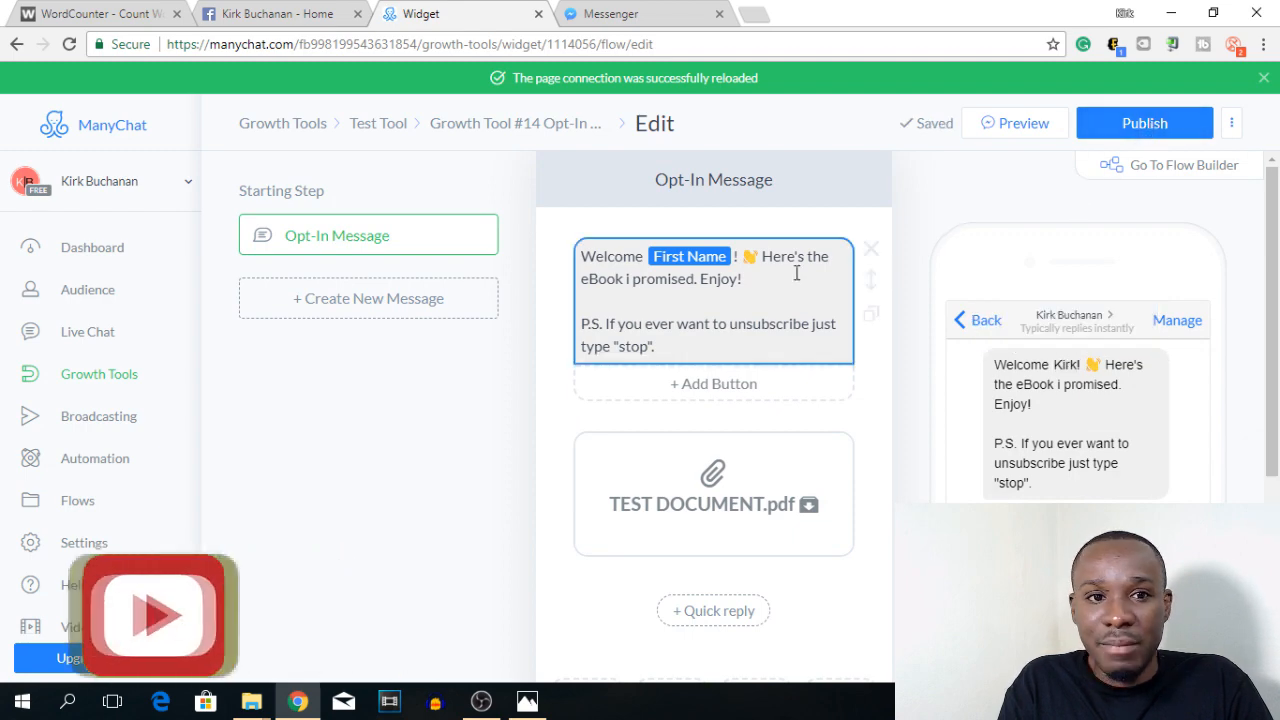
Check the finished opt-in message with its file attachment and publish it.
scroll(800, 285, down, 3)
scroll(950, 321, up, 3)
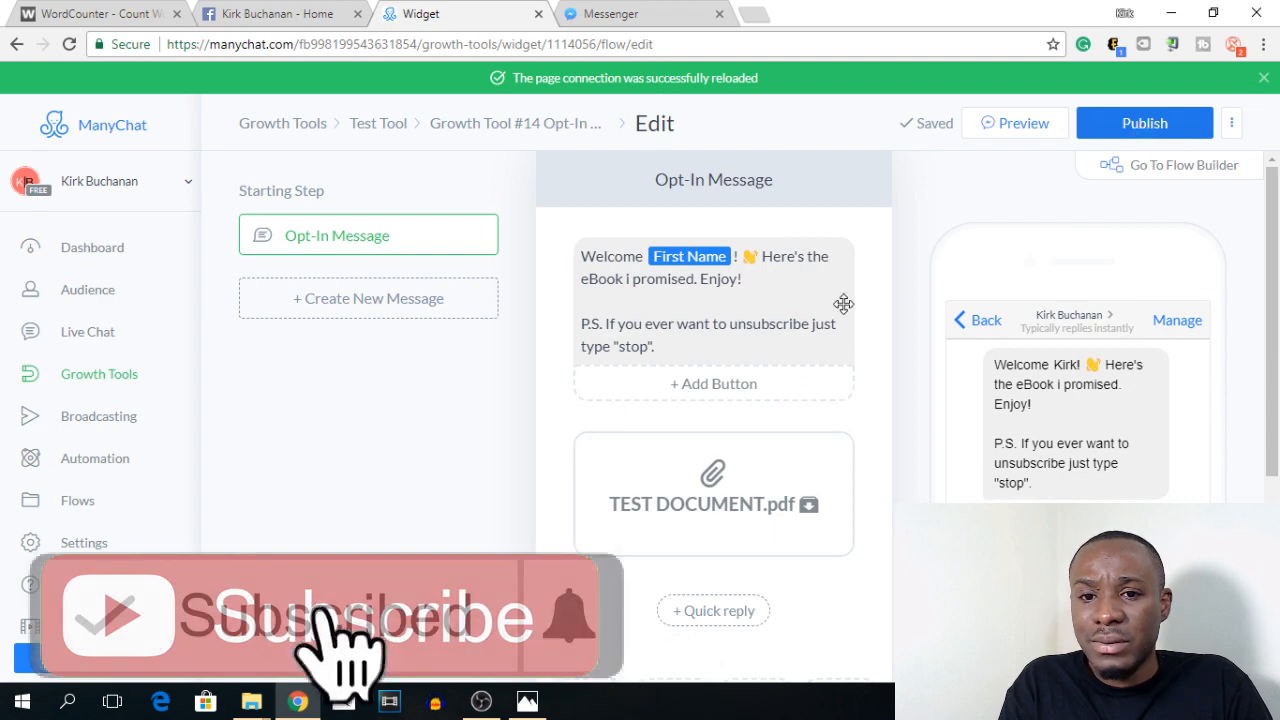
scroll(836, 308, down, 3)
scroll(1000, 262, up, 3)
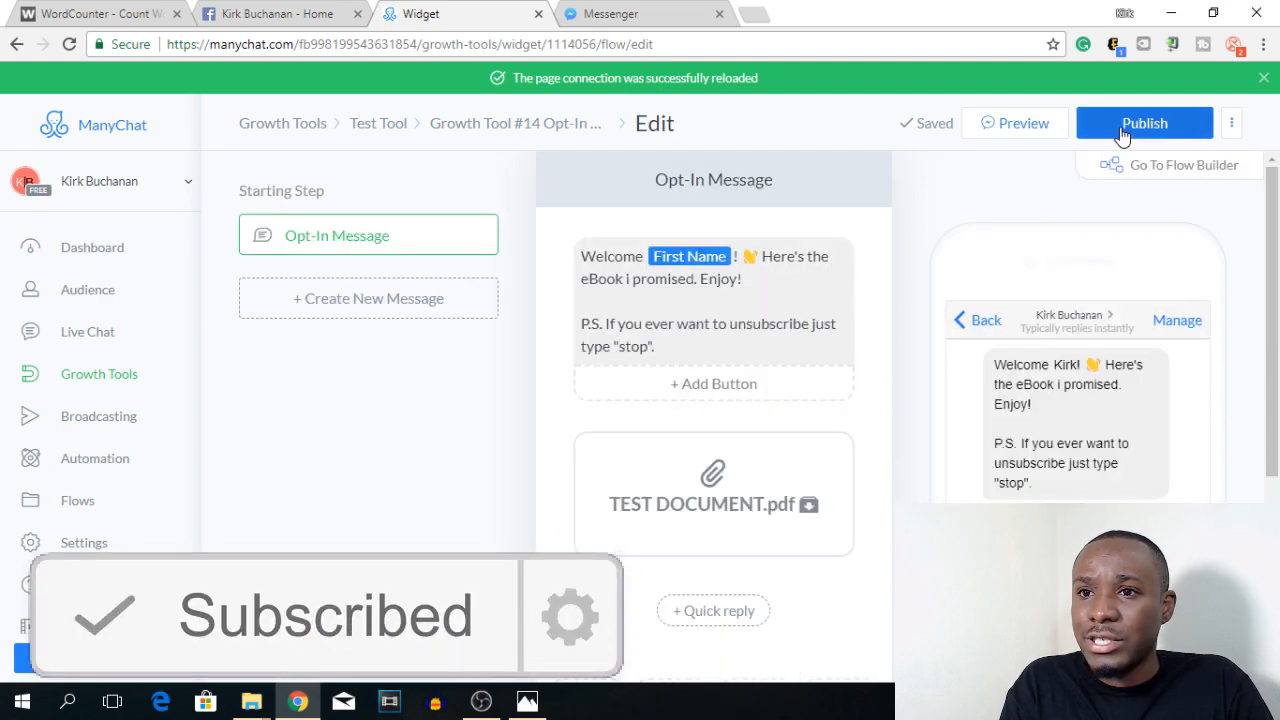
click(1122, 128)
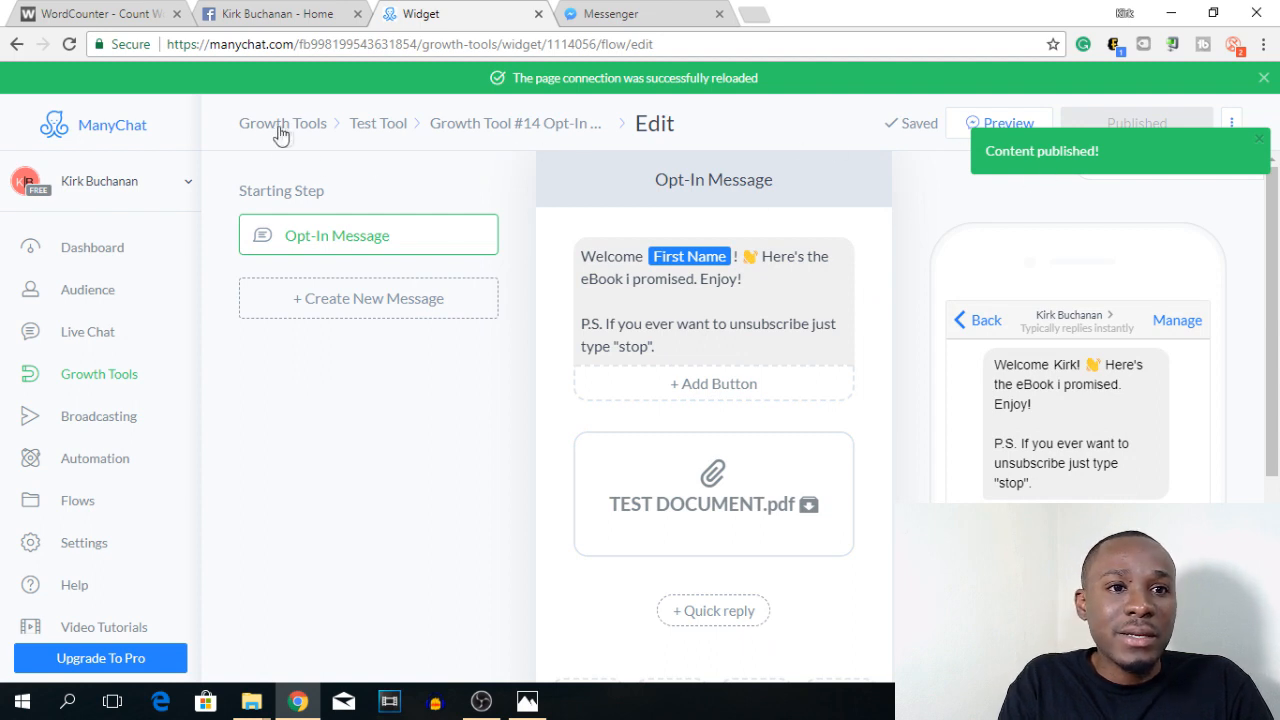
Return to the Test Tool settings and switch the growth tool from Draft to Active.
click(388, 134)
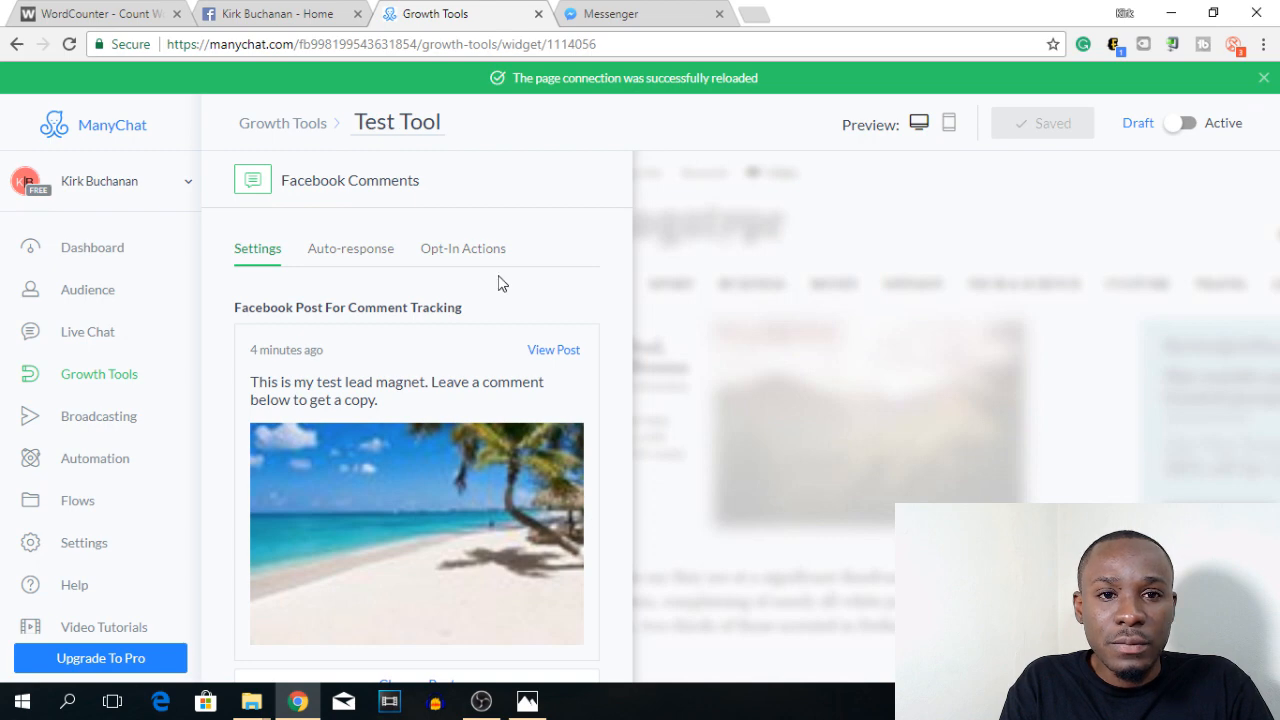
scroll(500, 284, down, 4)
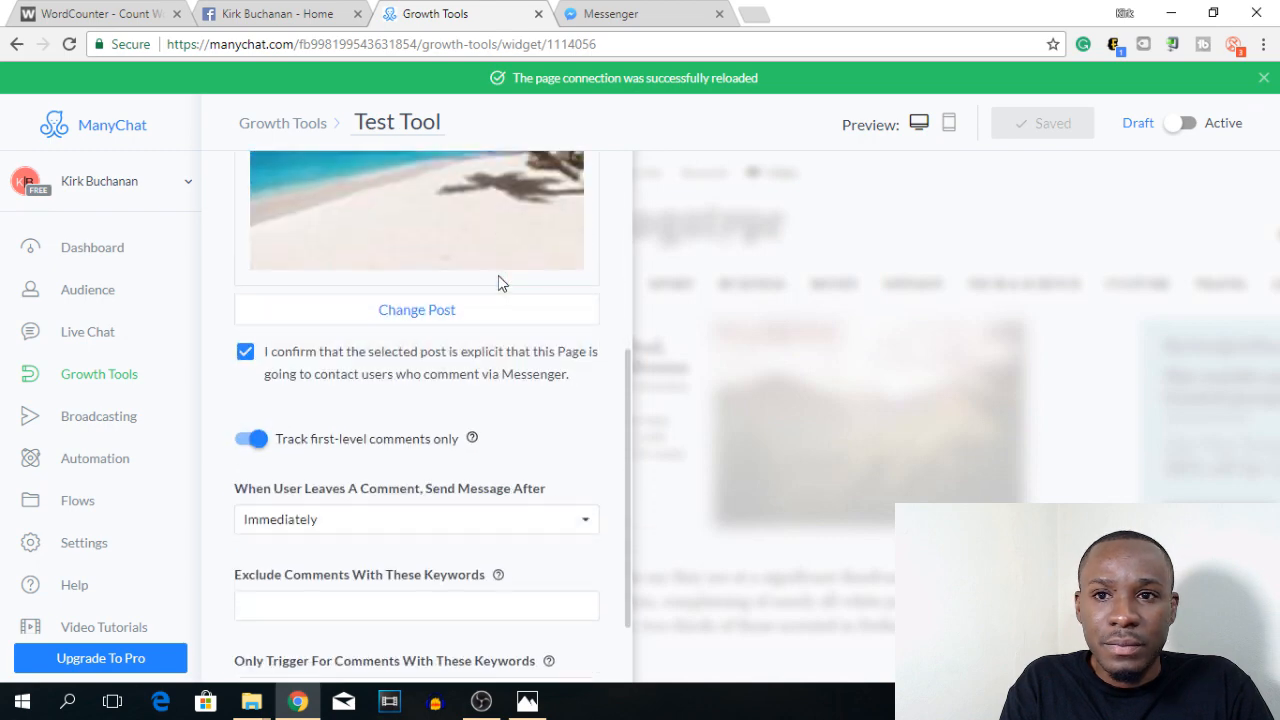
click(1172, 121)
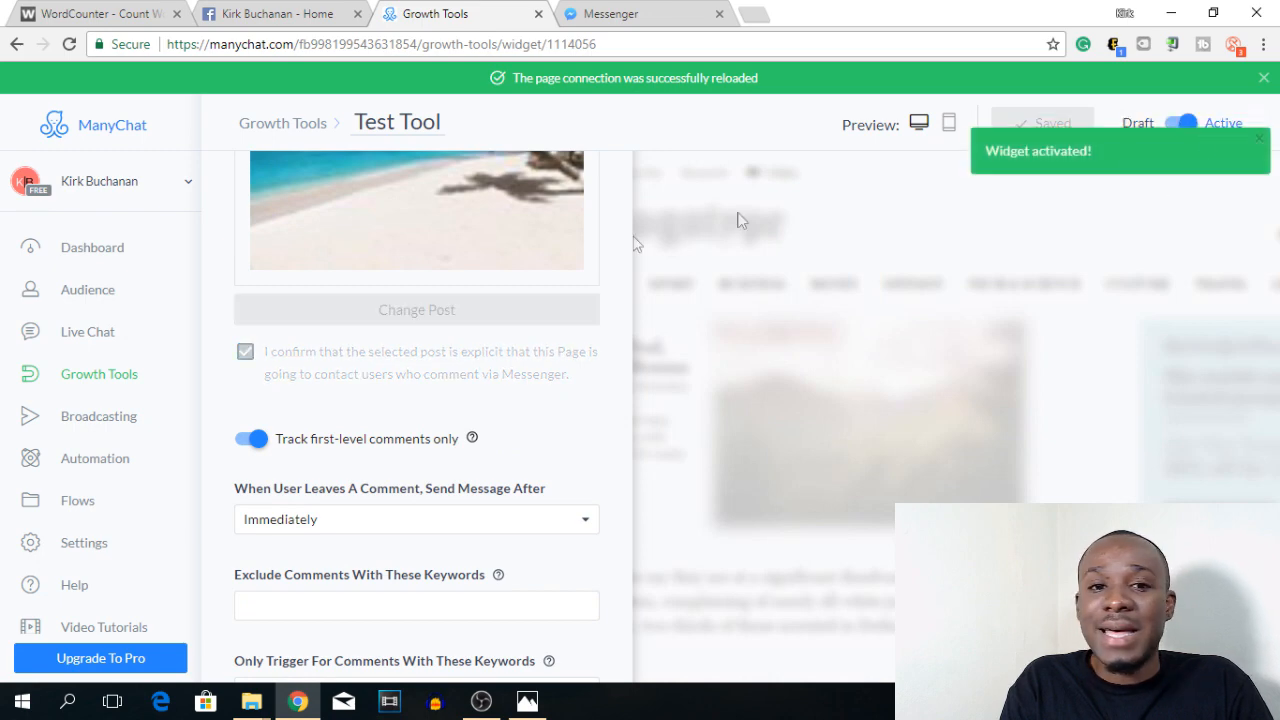
Review the activated growth tool's comment tracking settings, auto-response message and opt-in actions.
scroll(453, 312, down, 1)
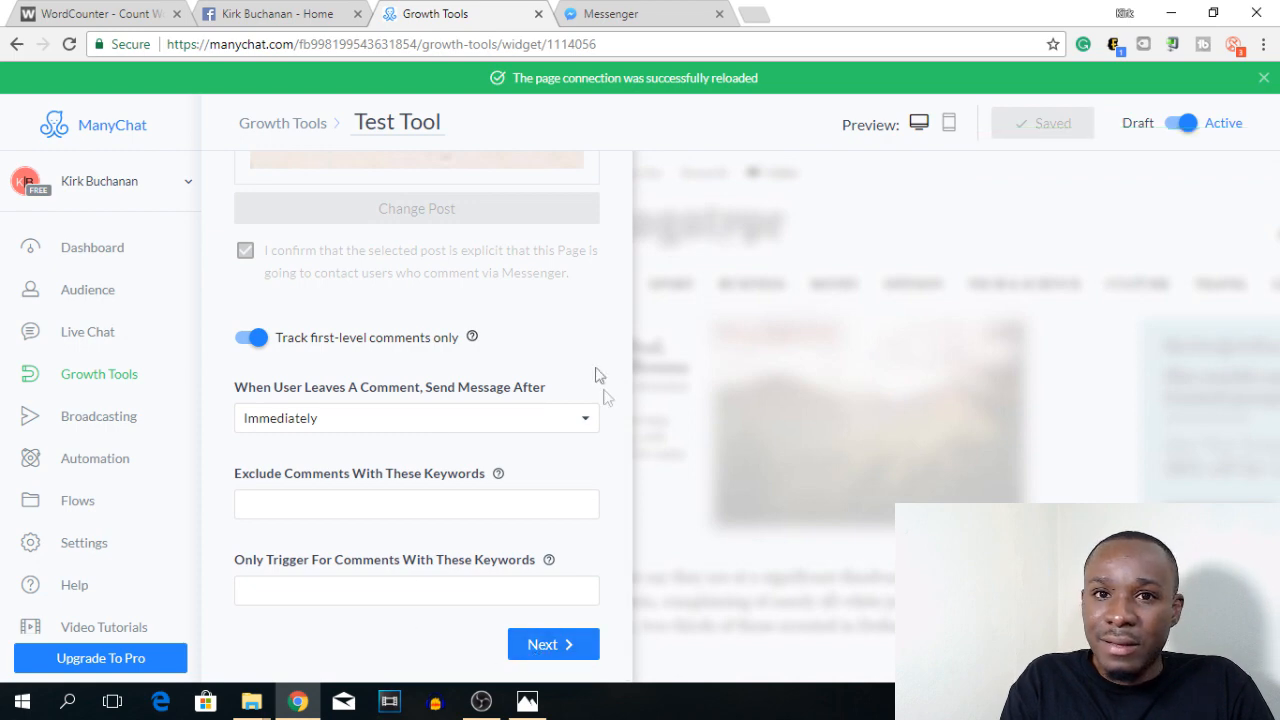
scroll(600, 520, up, 4)
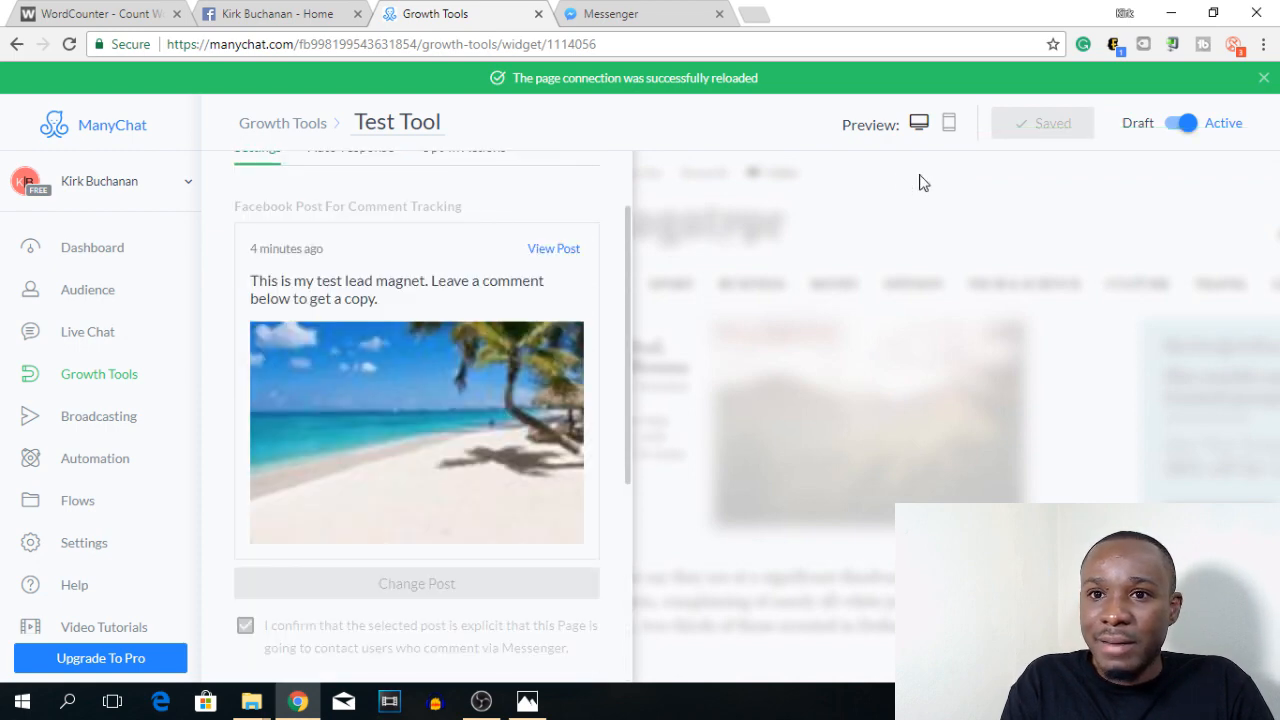
scroll(505, 362, down, 4)
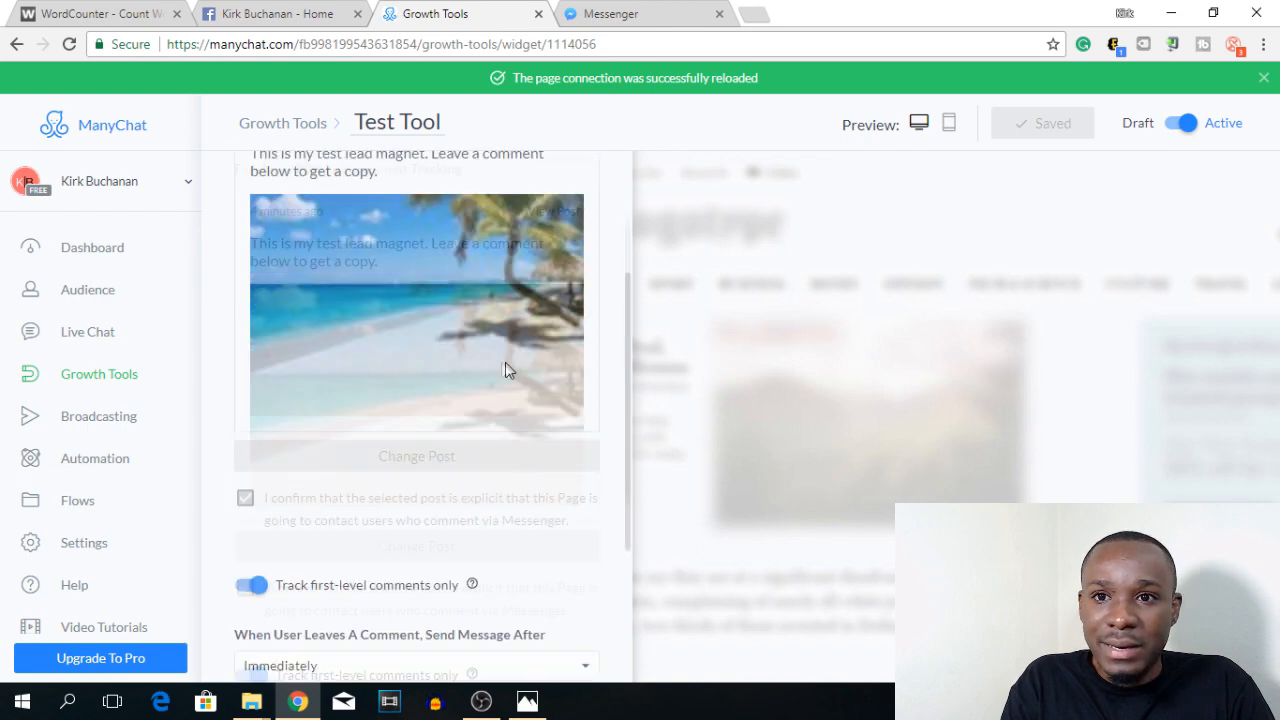
click(560, 643)
scroll(530, 500, up, 3)
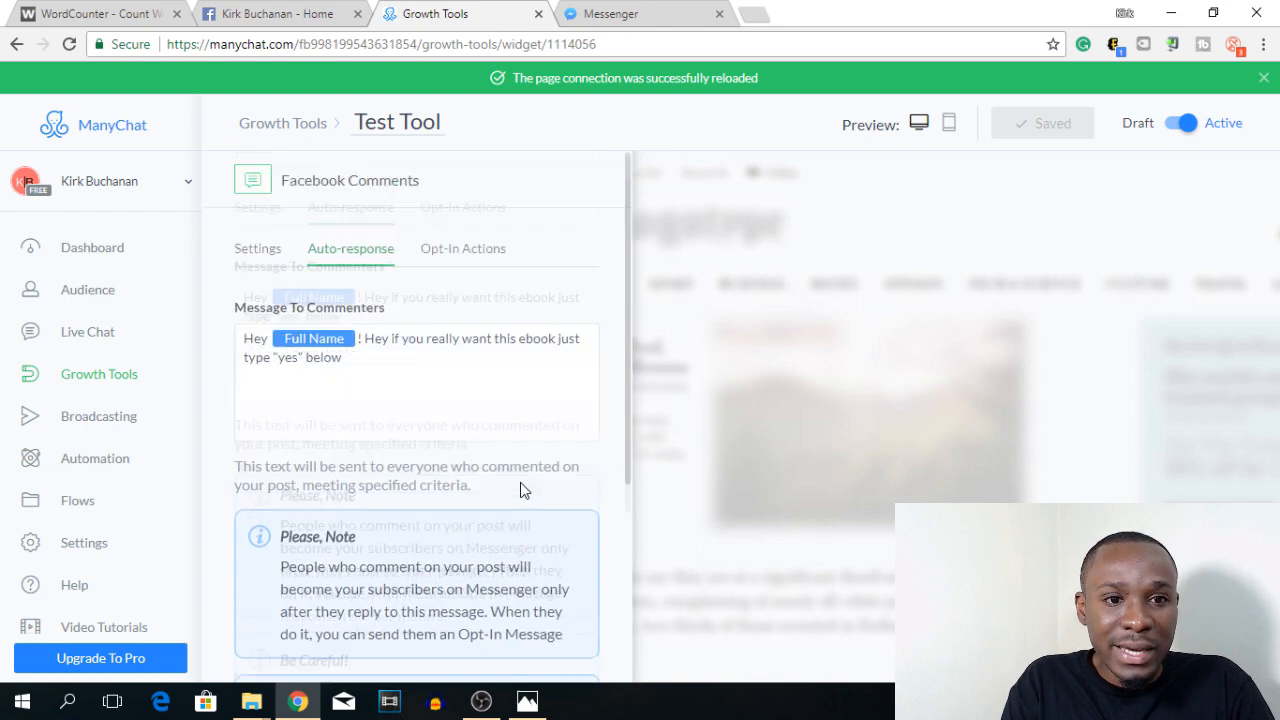
scroll(409, 449, down, 3)
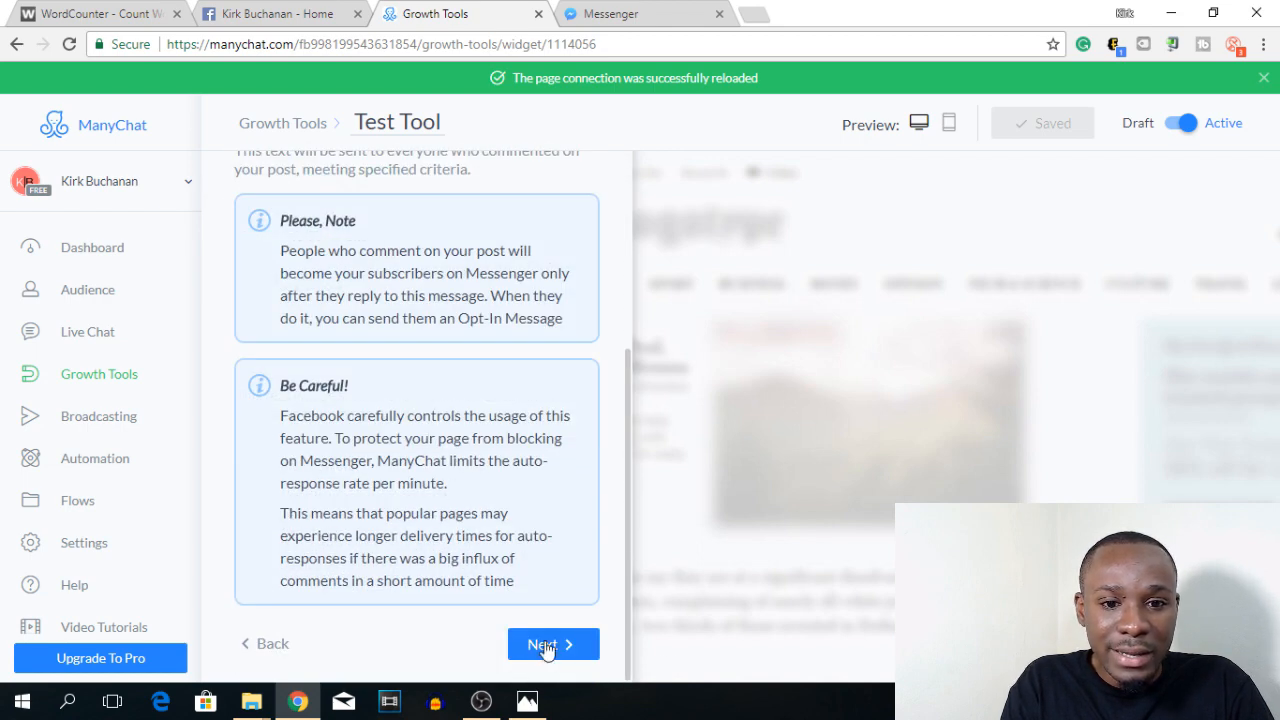
click(545, 645)
scroll(477, 294, up, 1)
scroll(526, 374, down, 2)
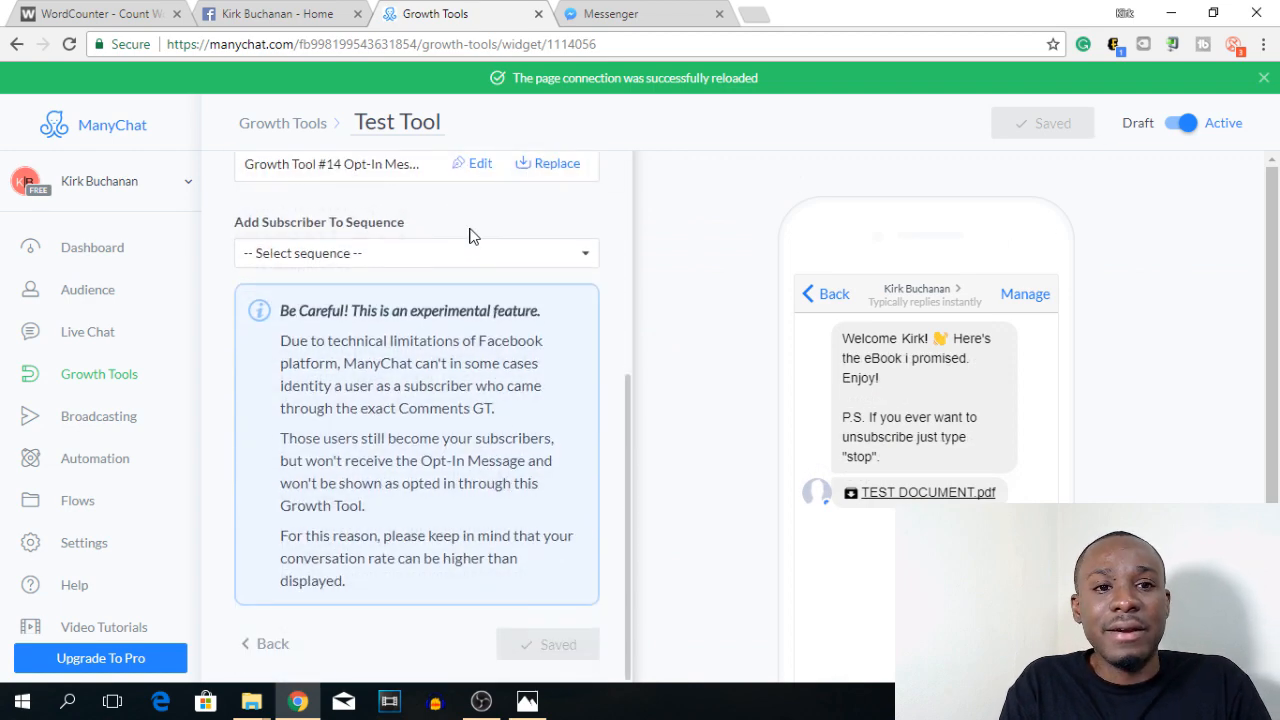
Look over the Facebook page and the Messenger inbox, and return to the Facebook page's posts.
click(270, 8)
scroll(575, 371, down, 5)
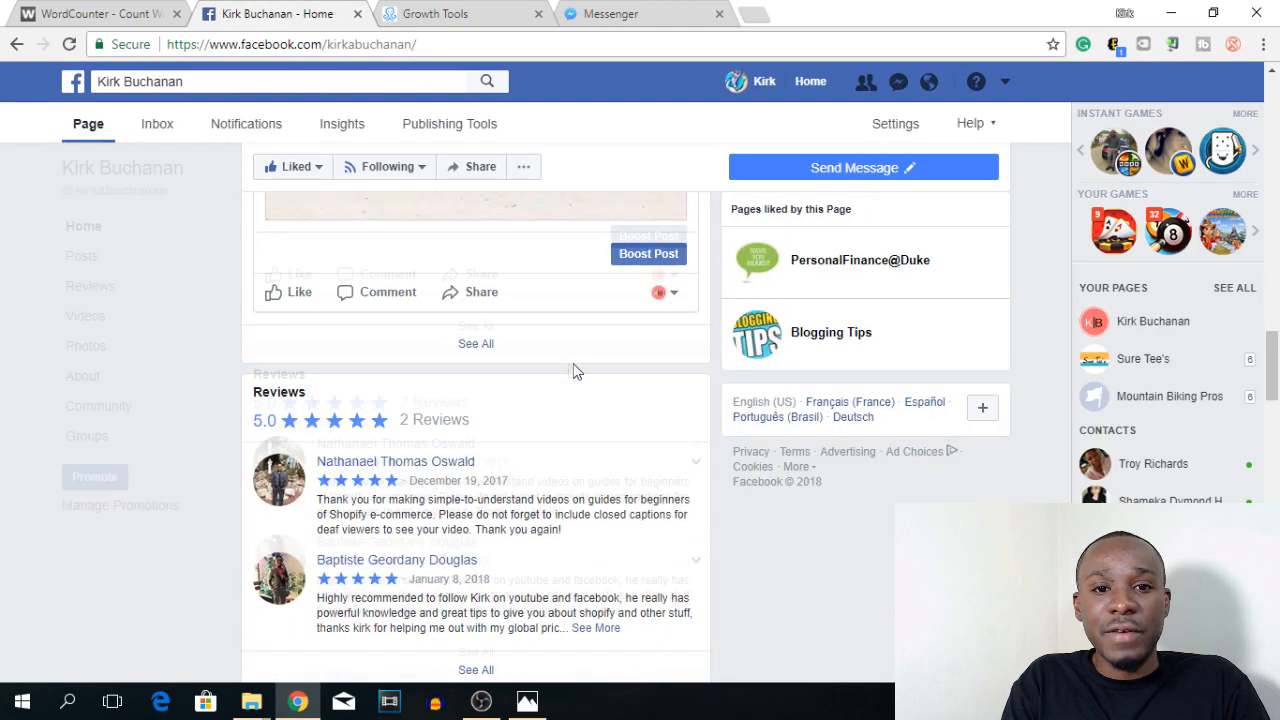
scroll(460, 330, up, 3)
click(640, 10)
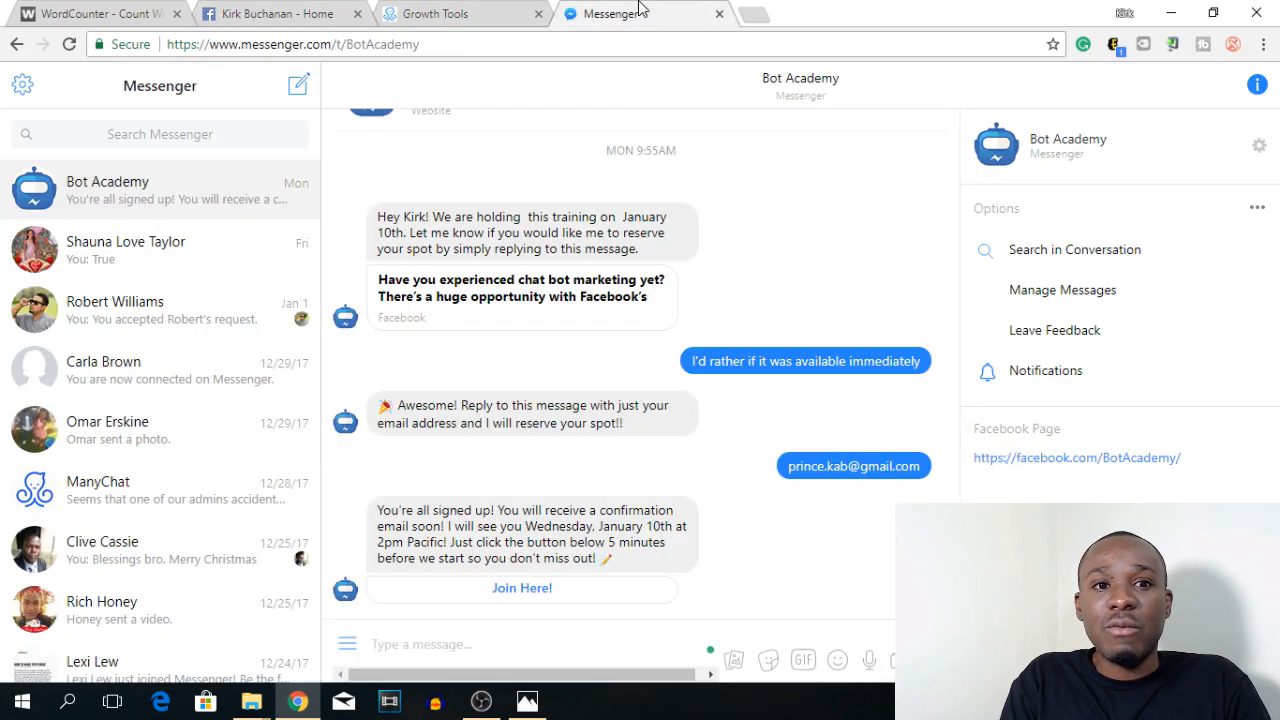
click(501, 10)
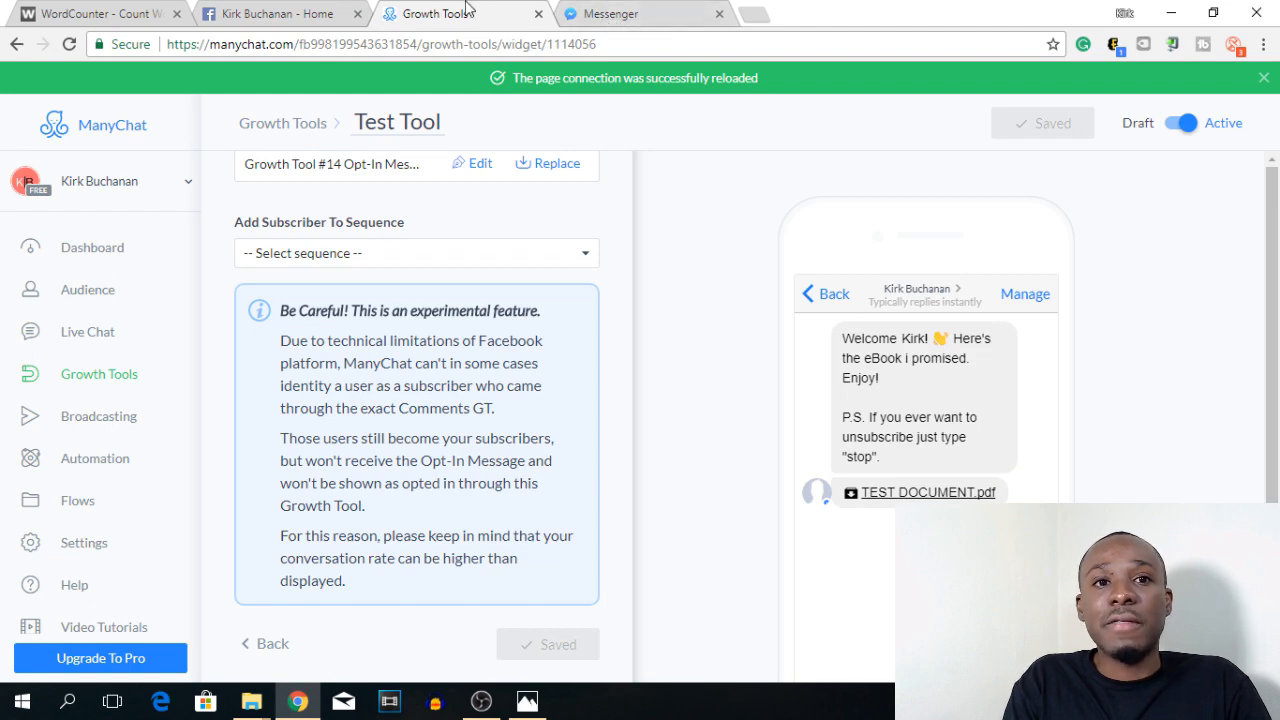
click(275, 13)
scroll(421, 287, down, 3)
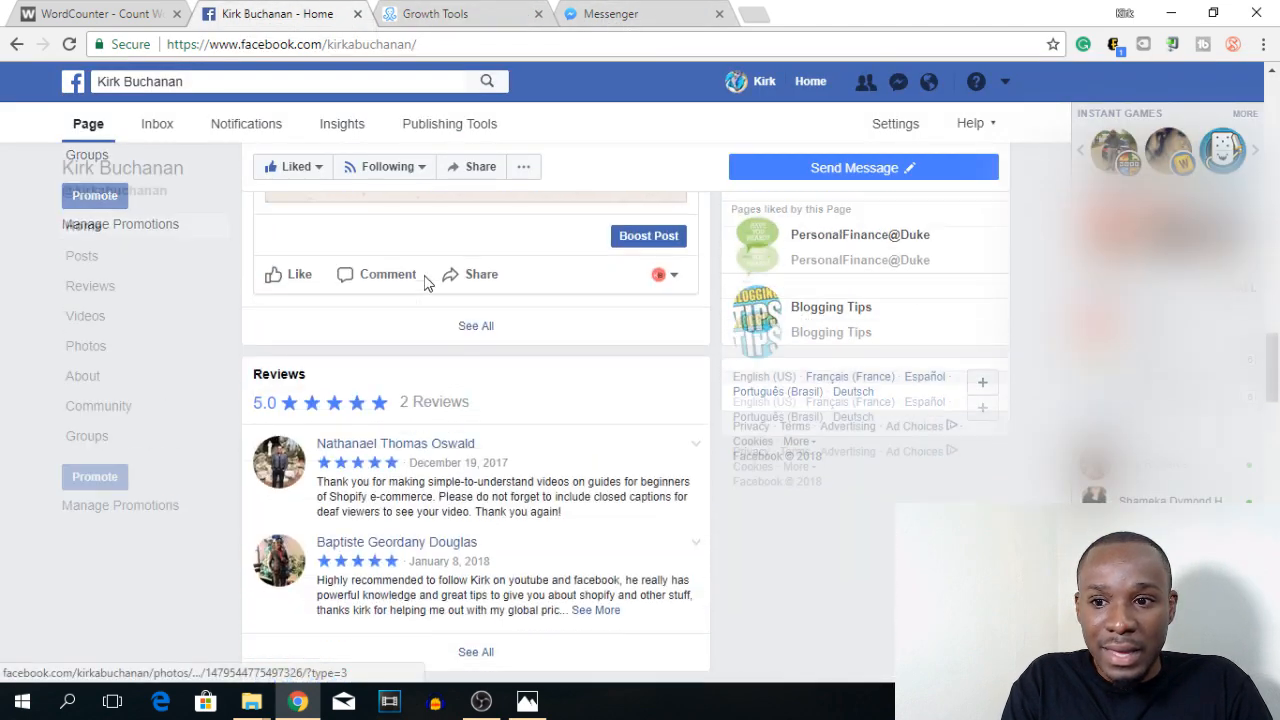
Open the comment area on the lead magnet's beach photo post and set the commenting identity to the personal profile.
scroll(437, 310, up, 2)
scroll(434, 314, up, 1)
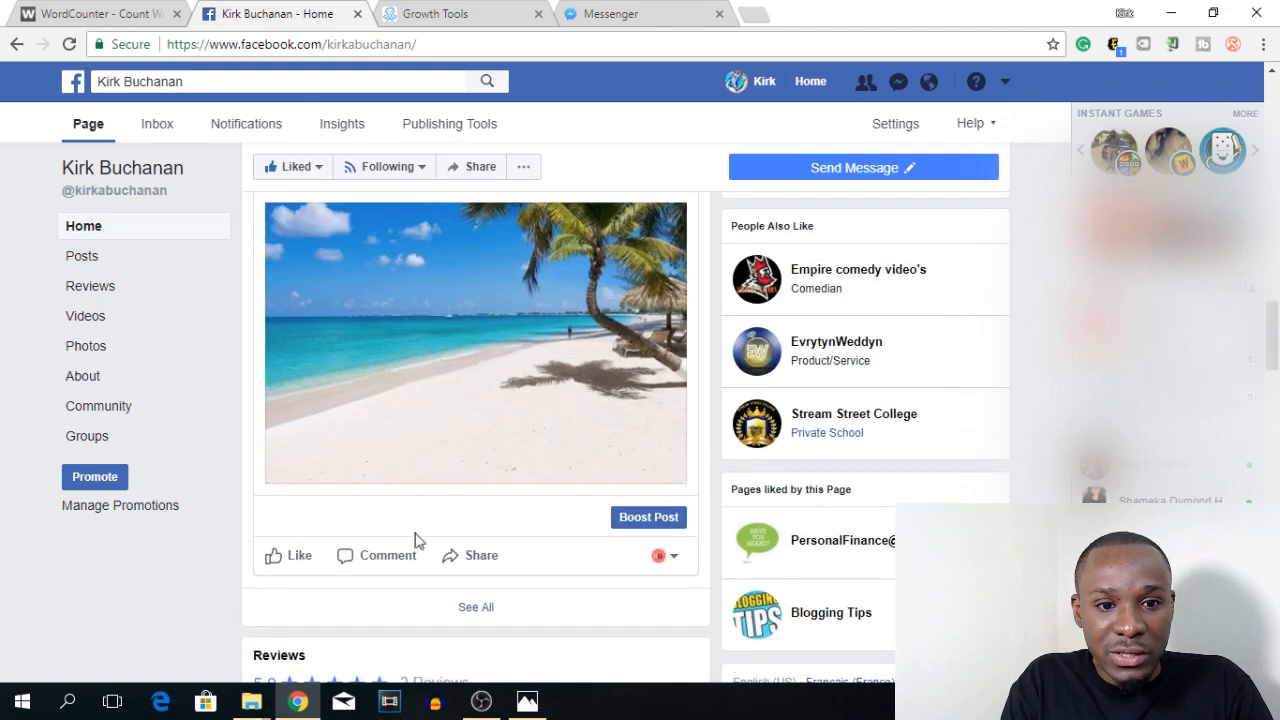
click(390, 558)
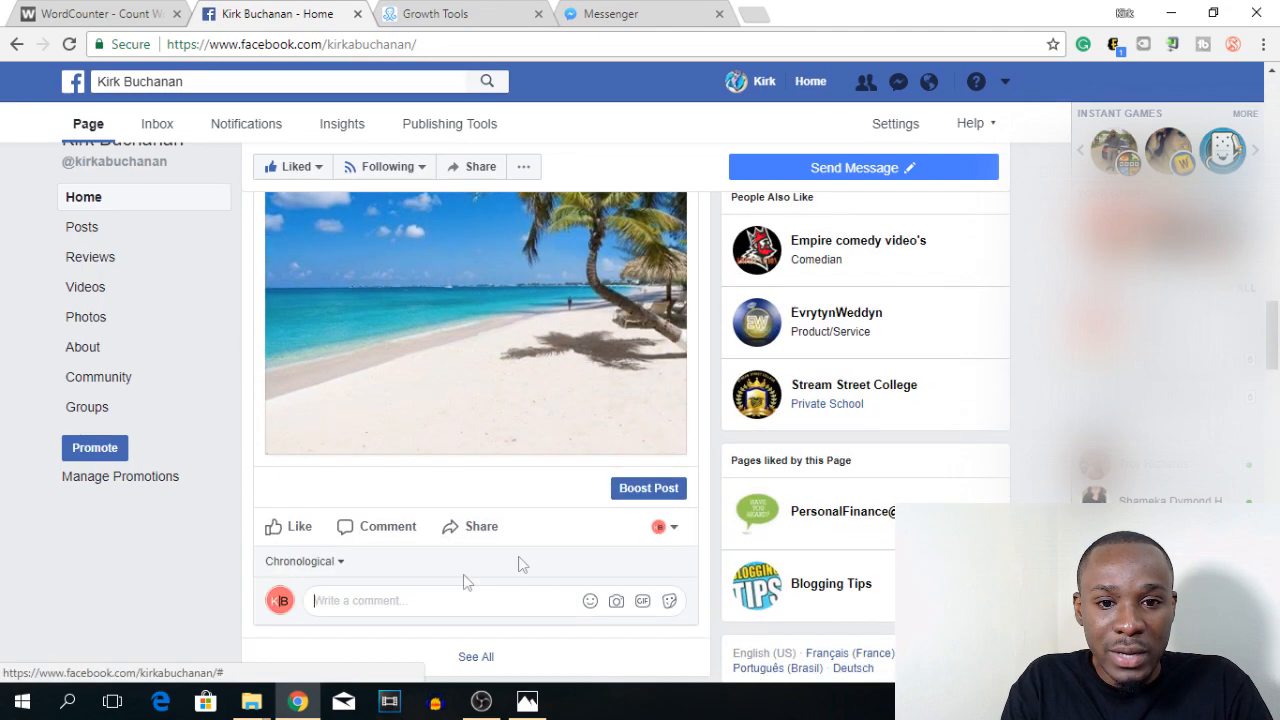
click(668, 527)
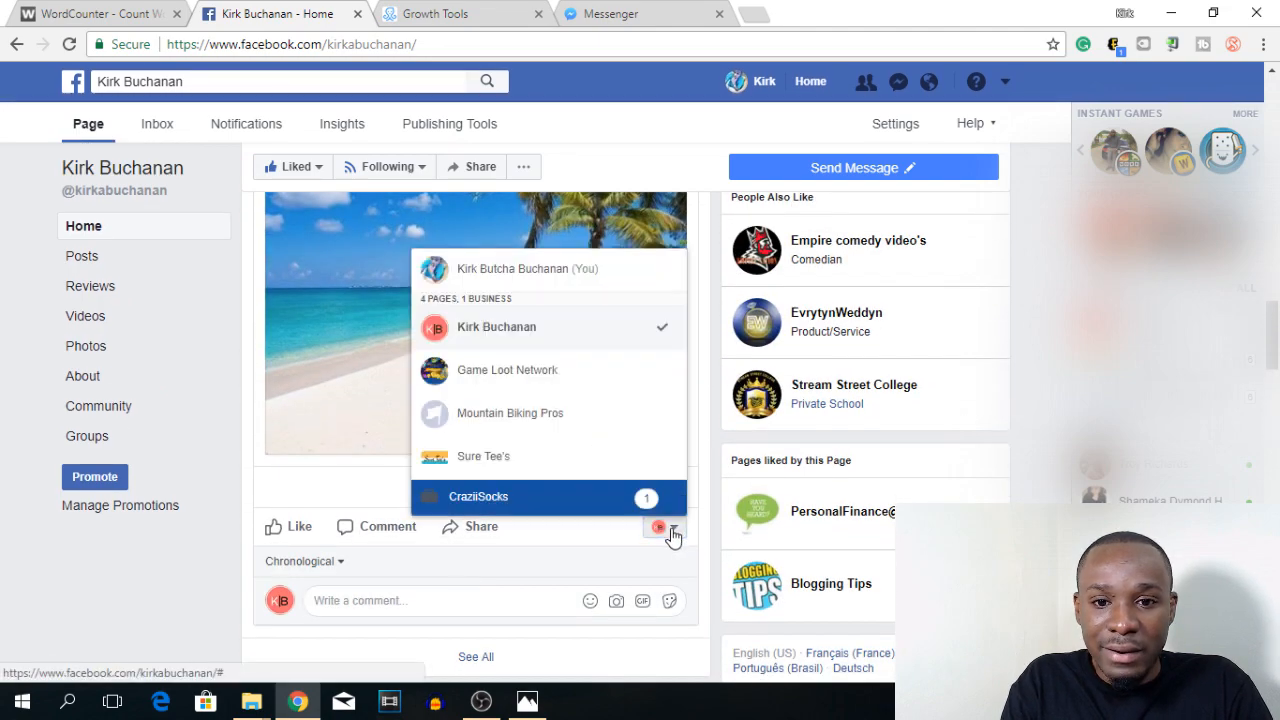
click(450, 268)
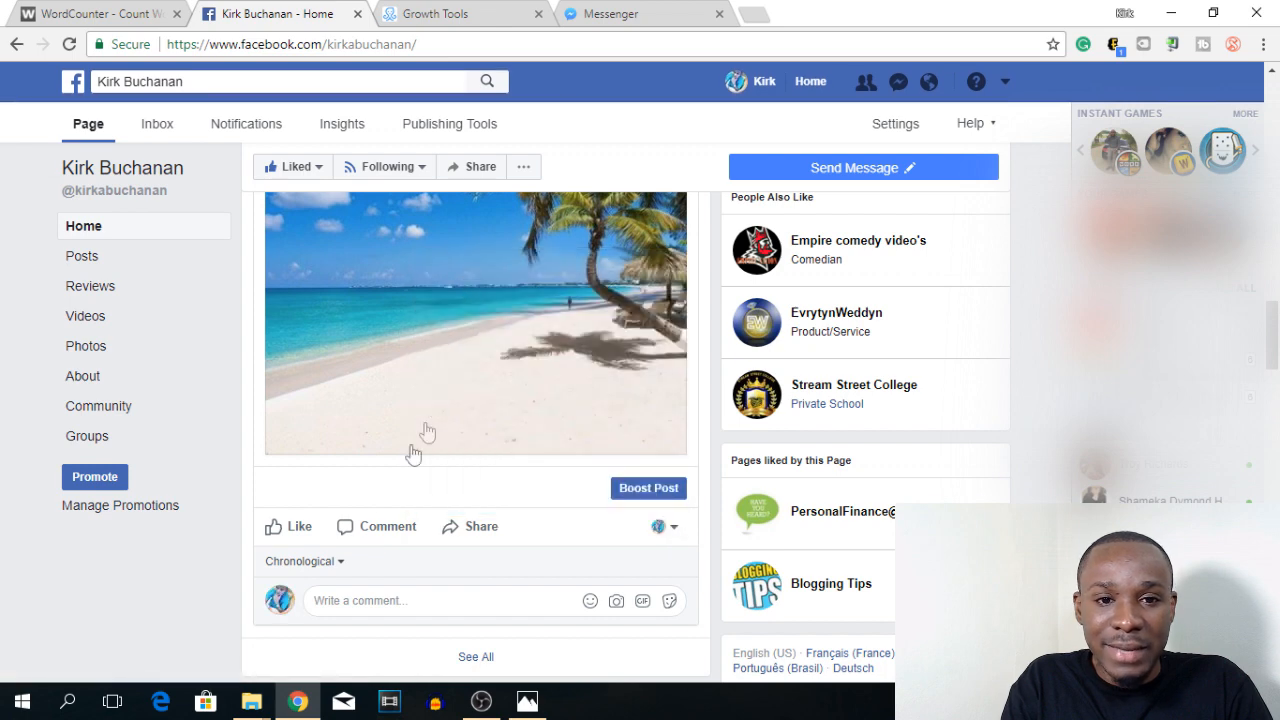
Post the comment "I want" on the lead magnet post.
click(385, 603)
text(I)
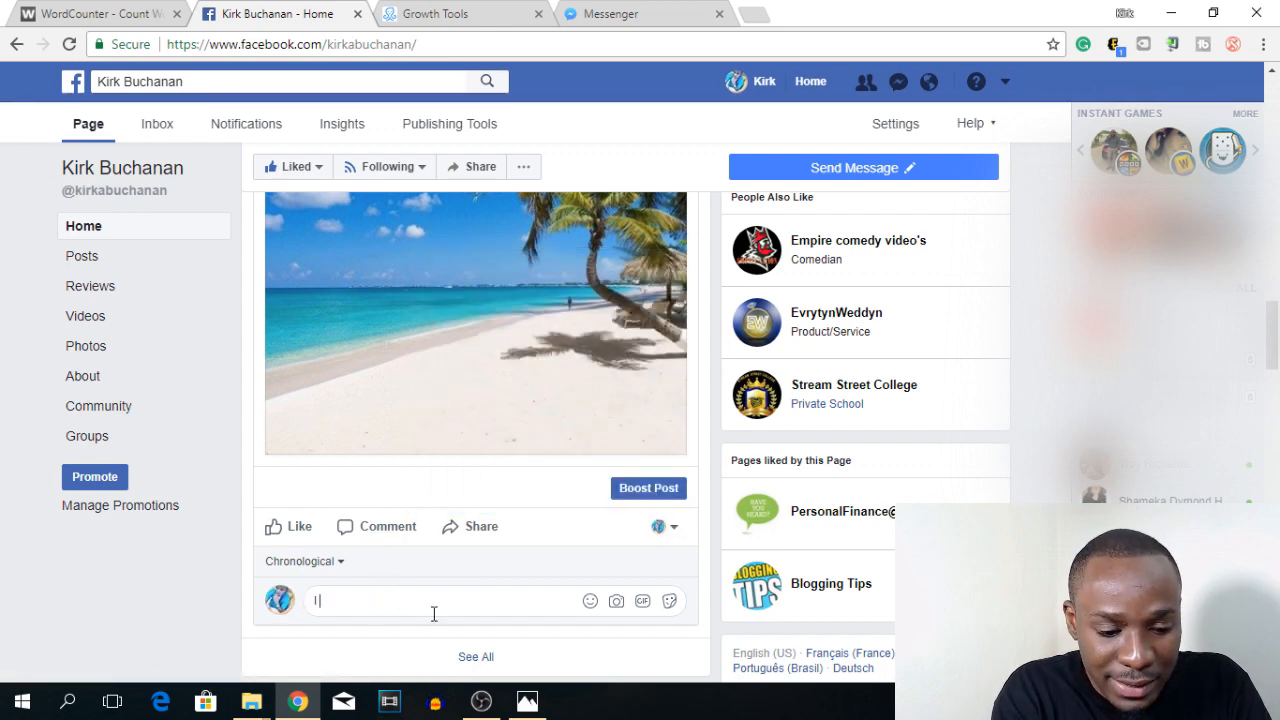
text( want)
key(Return)
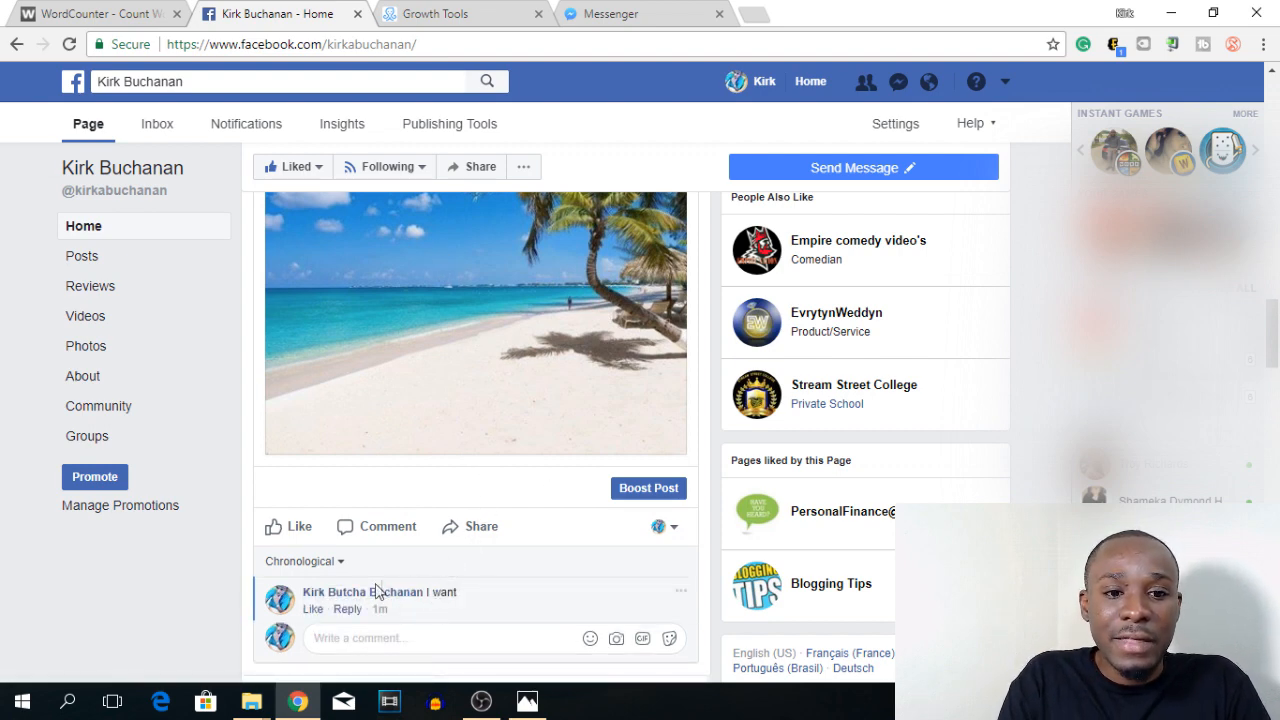
Switch to Messenger, reply "yes" to the page's automated message, and download the attached TEST_DOCUMENT.pdf.
mouse_move(386, 604)
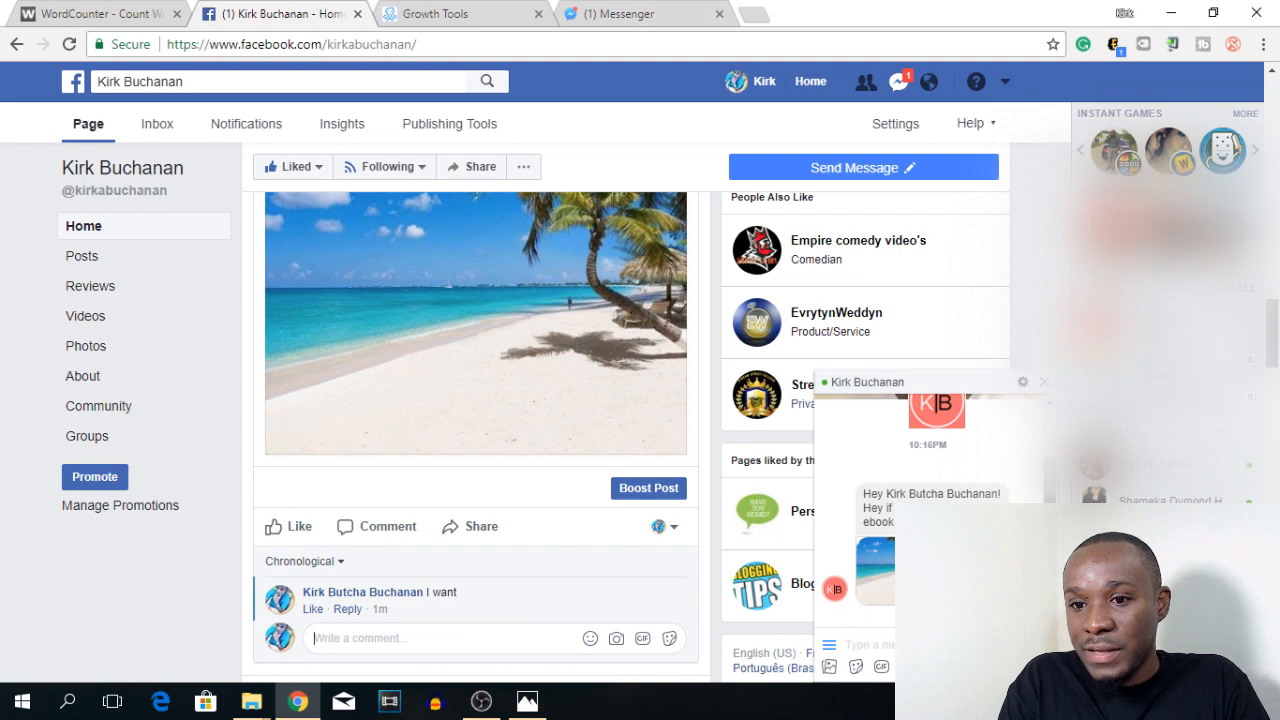
click(872, 645)
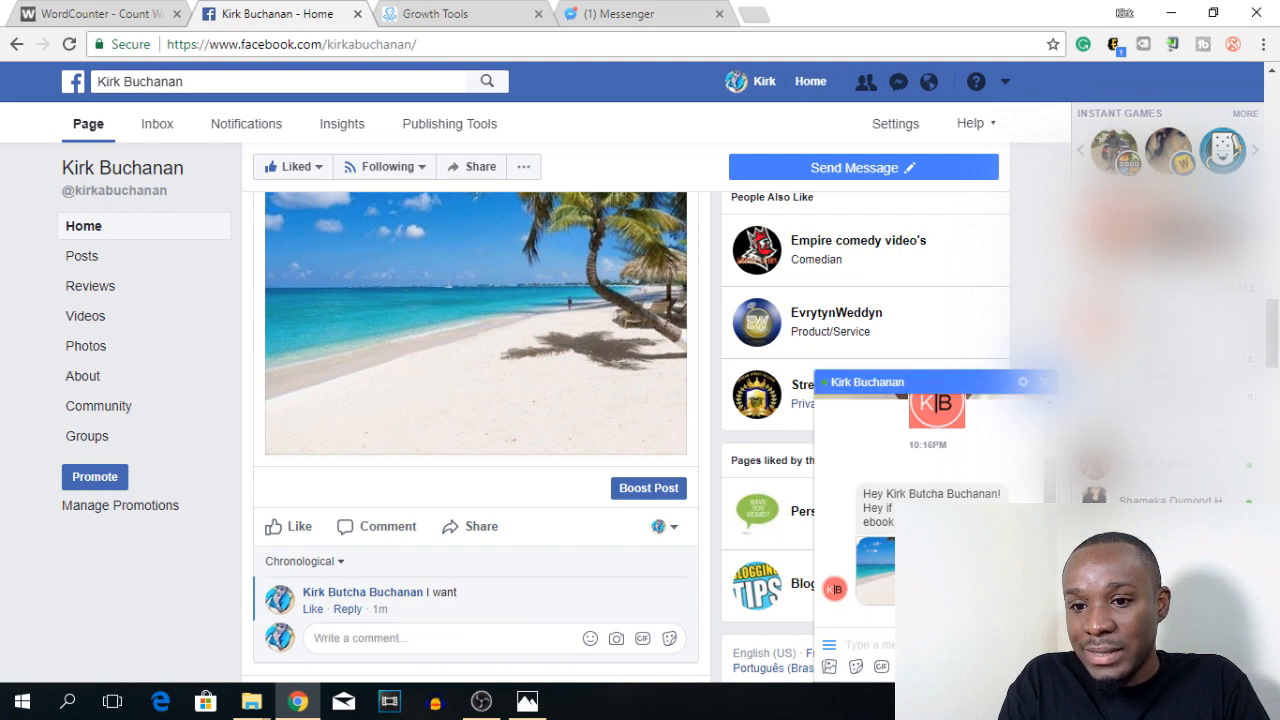
click(629, 12)
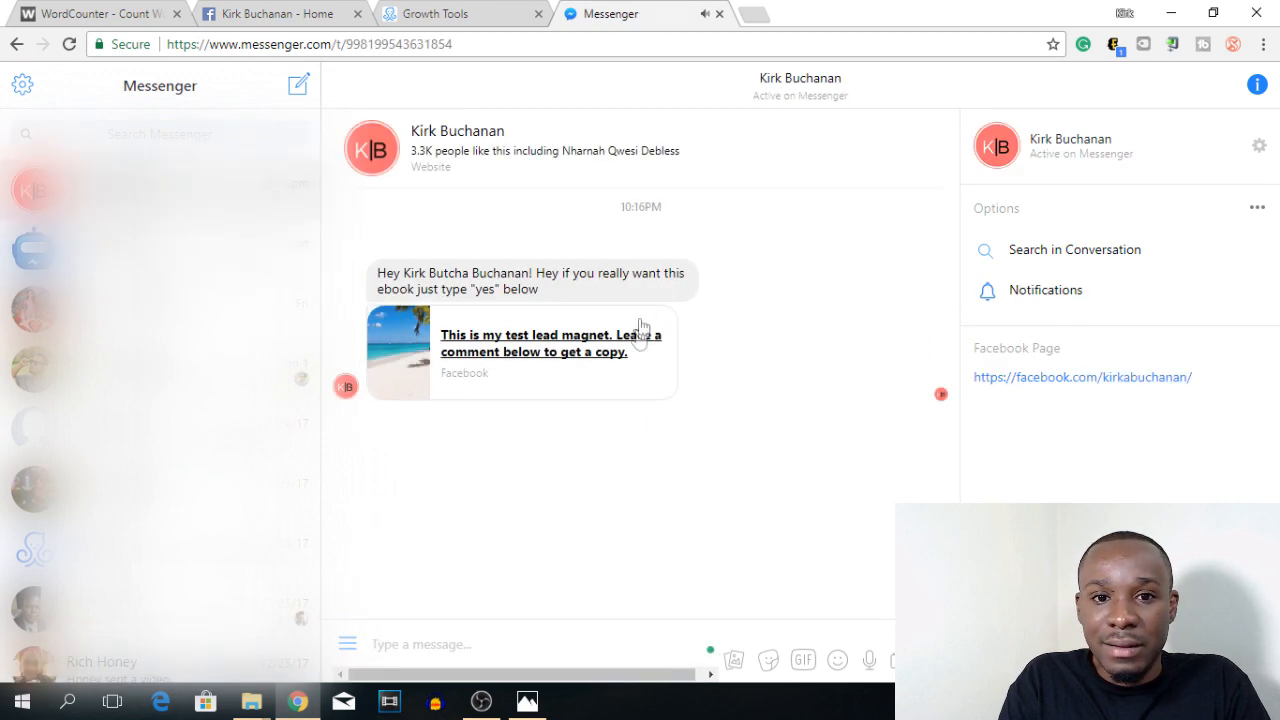
text(yes)
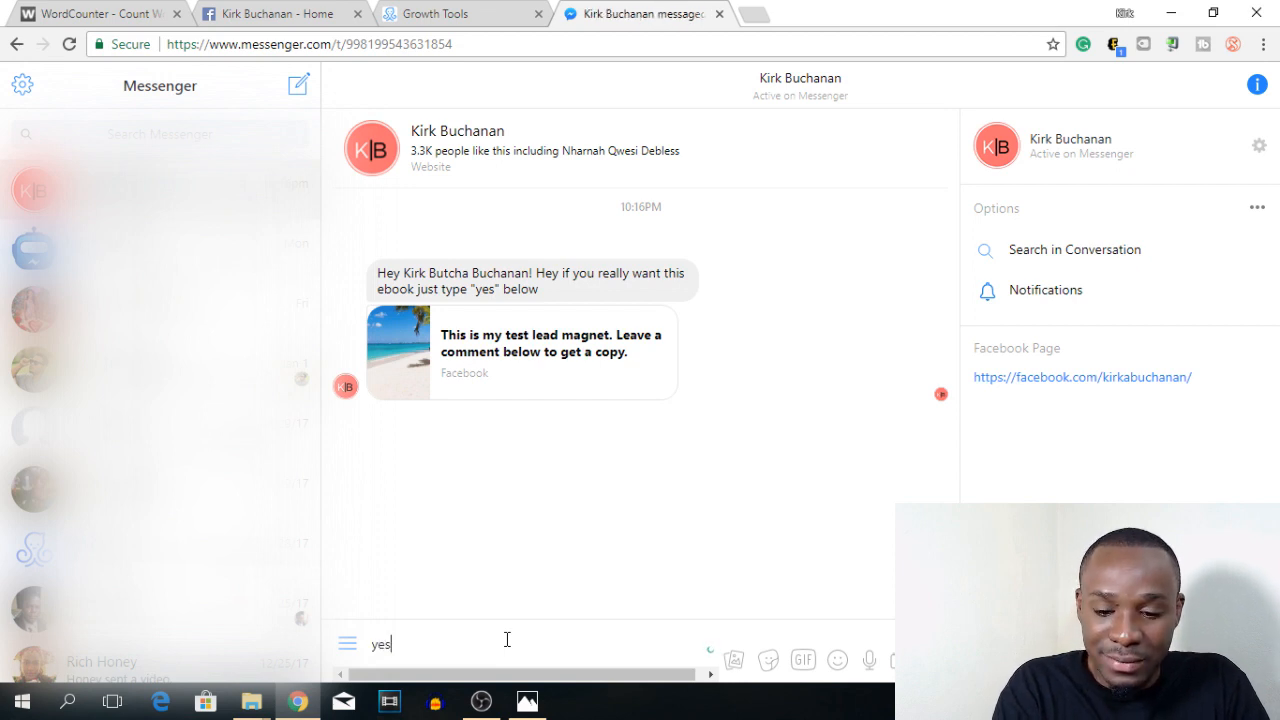
key(Return)
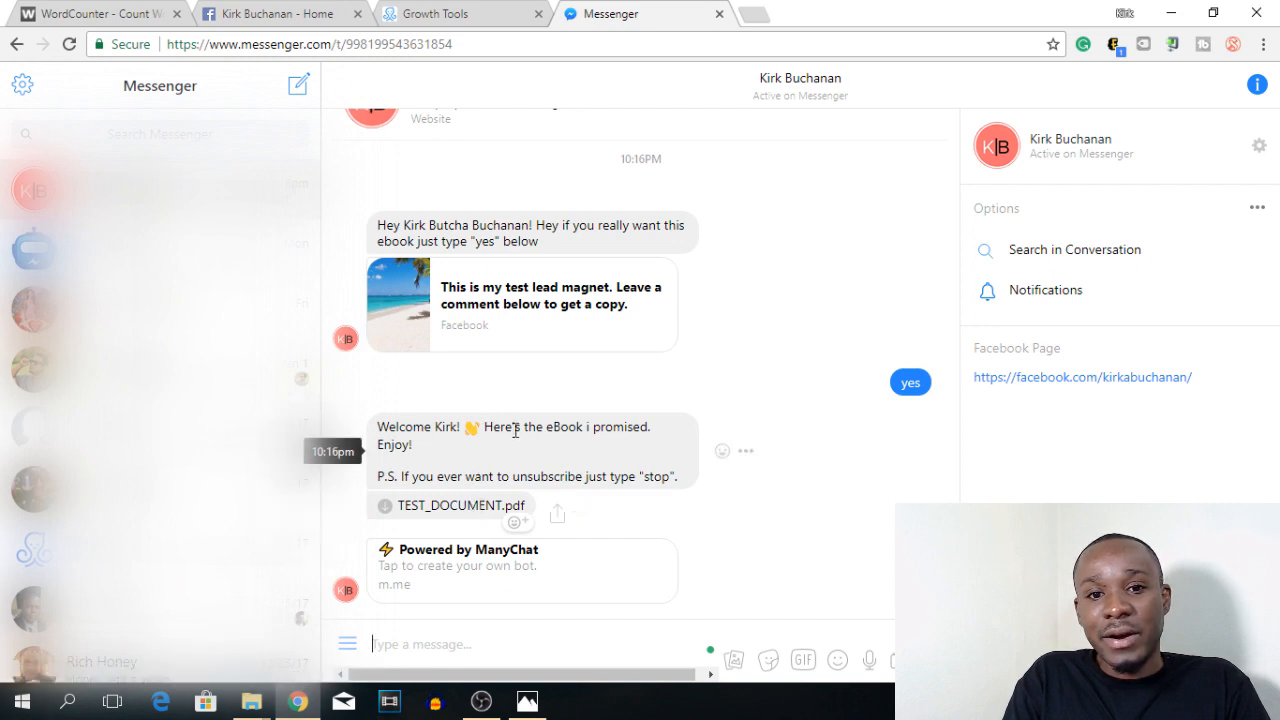
click(446, 507)
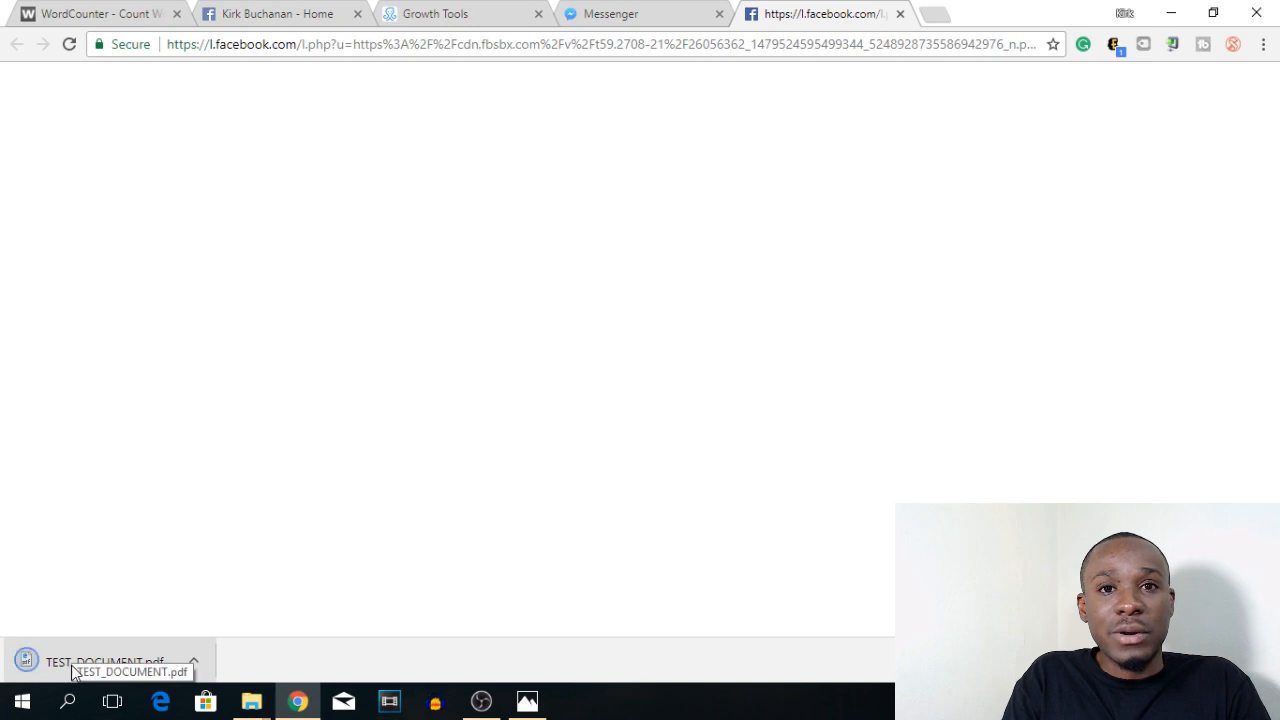
Return to ManyChat and open the page's dashboard to view the active subscribers chart.
click(434, 10)
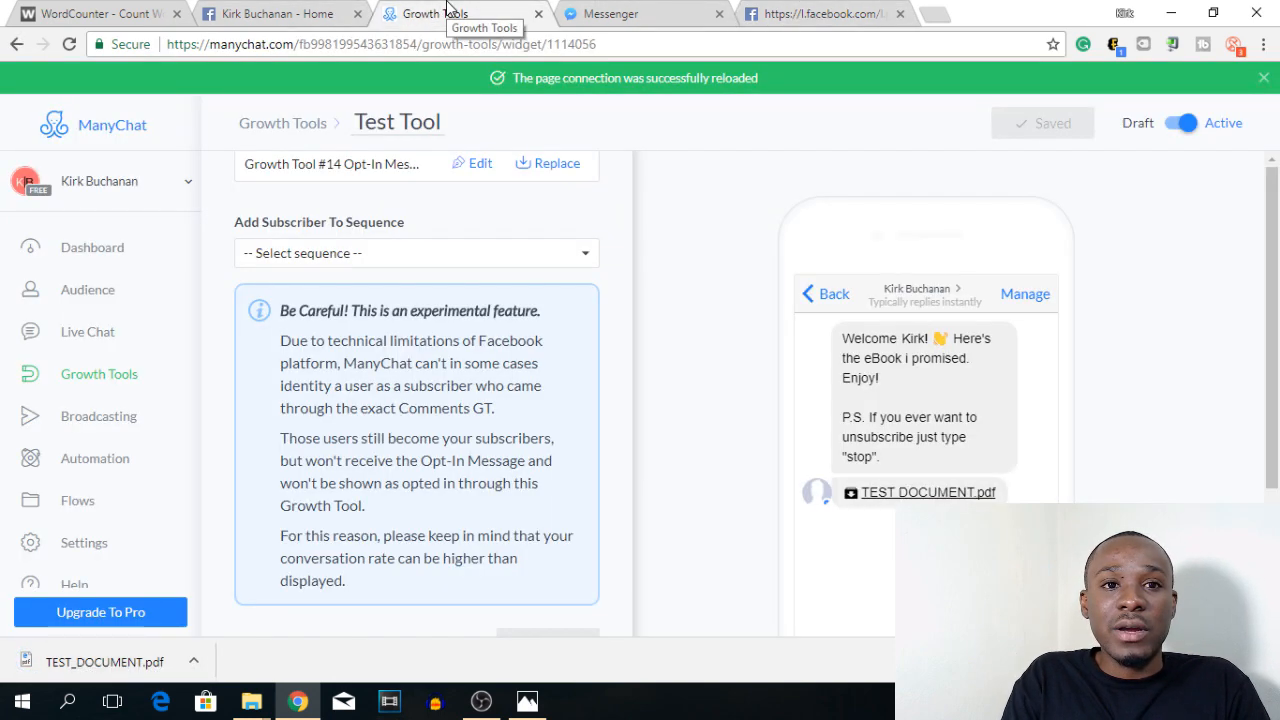
click(310, 13)
click(410, 10)
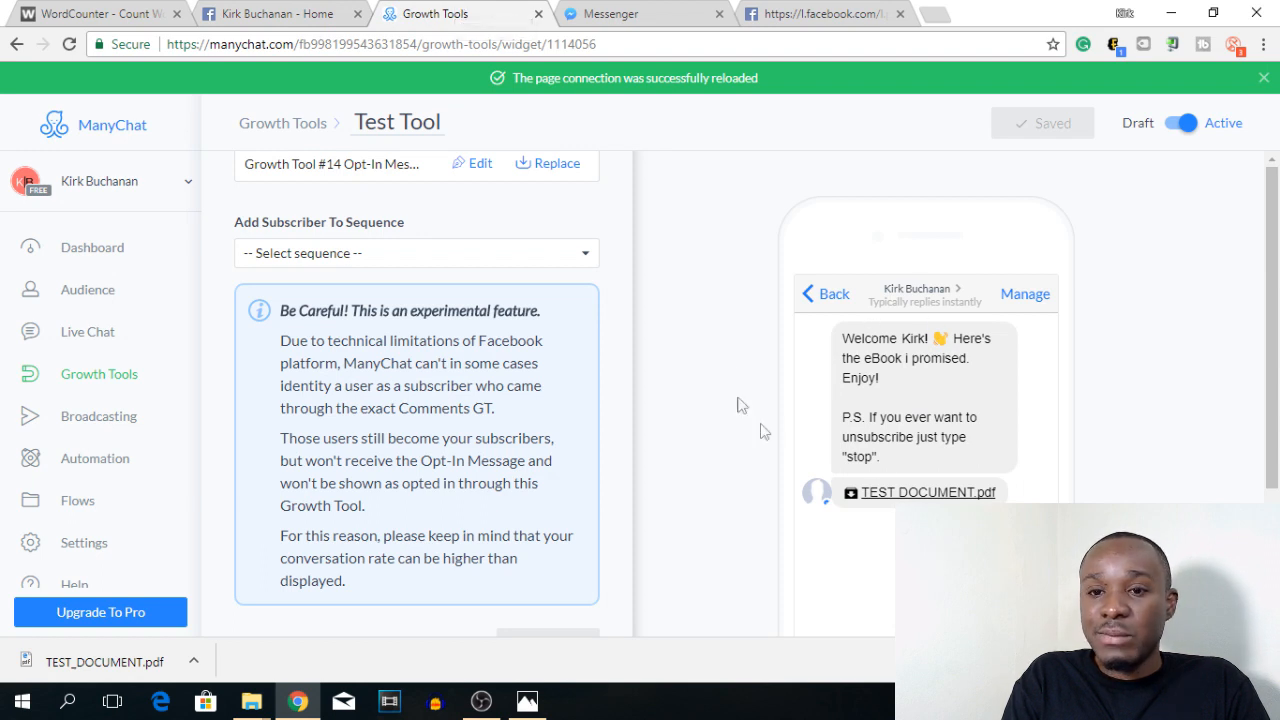
click(107, 253)
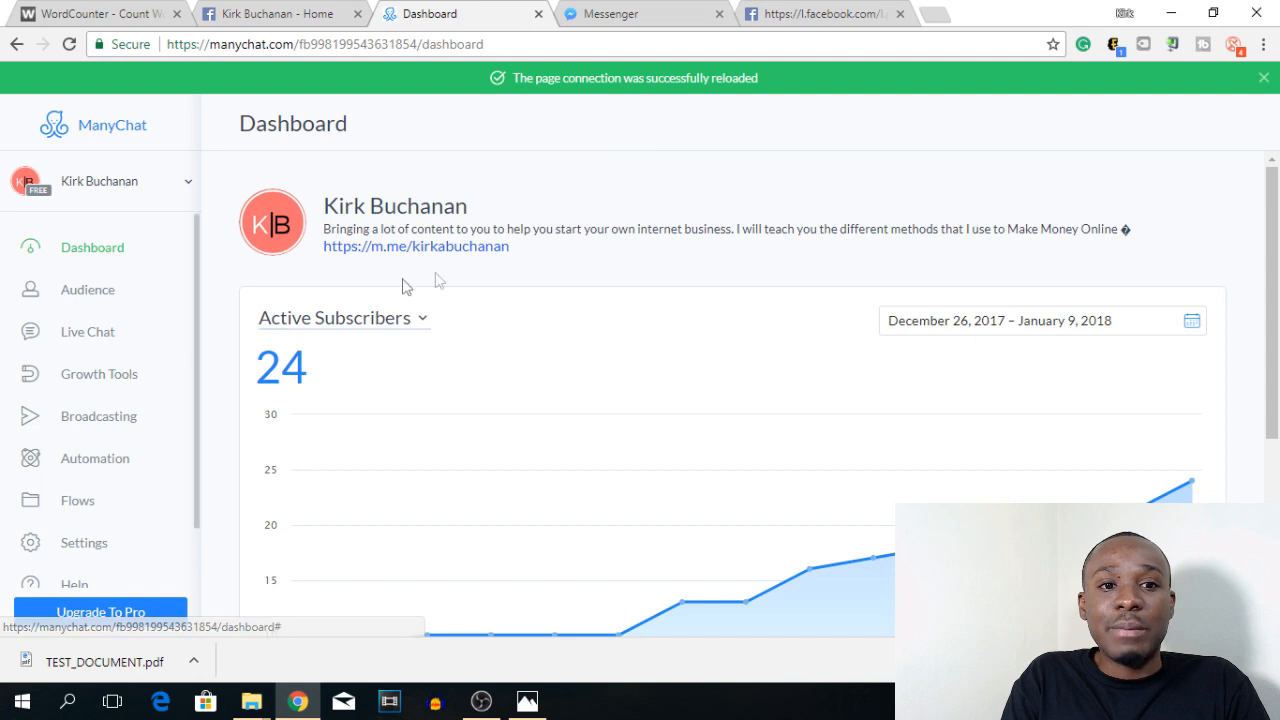